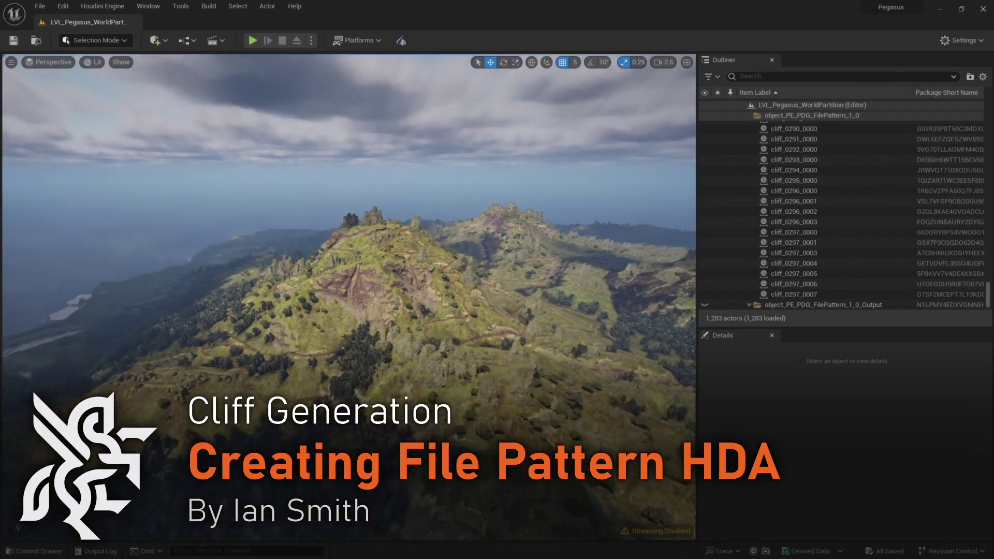
key("d")
right_click_drag(350, 297, 321, 299)
key("d")
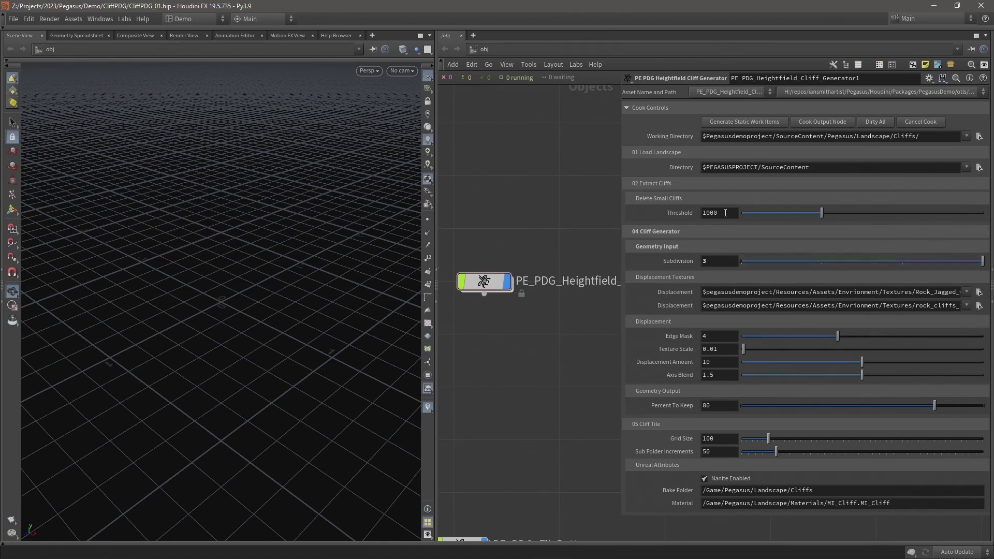
Delete the 04_Cliff_Generator, 05_Cliff_Tile and 06_Cliff_Tile_Split folders from the Cliffs directory
left_click(206, 177)
left_click(204, 200, "shift")
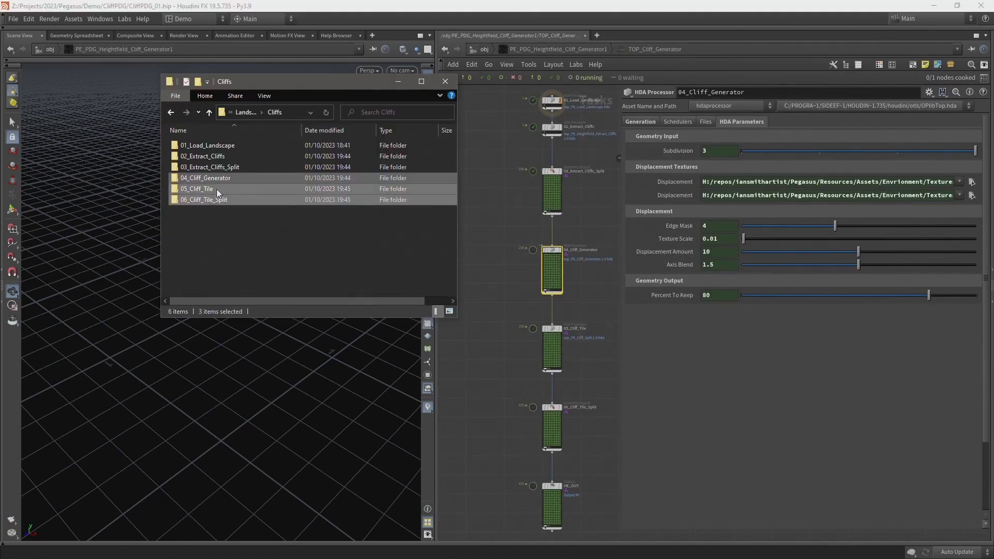
left_click(205, 177)
left_click(207, 200, "shift")
key("Delete")
Recook the cliff generator TOP network through to the HE_OUT output node
left_click(506, 297)
scroll(569, 283, "up", 5)
right_click(481, 235)
left_click(505, 284)
scroll(505, 287, "down", 2)
middle_click_drag(468, 254, 501, 120)
scroll(502, 195, "down", 1)
left_click(520, 442)
middle_click_drag(518, 399, 519, 437)
right_click(519, 478)
left_click(539, 367)
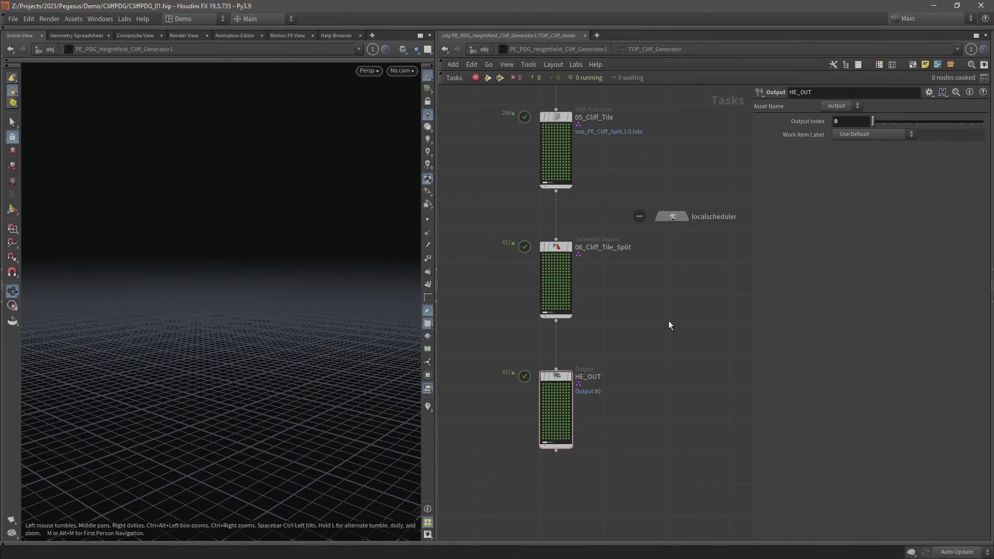
Set the localscheduler's Total Slots to Custom Slot Count with a value of 1
left_click(675, 217)
left_click(859, 151)
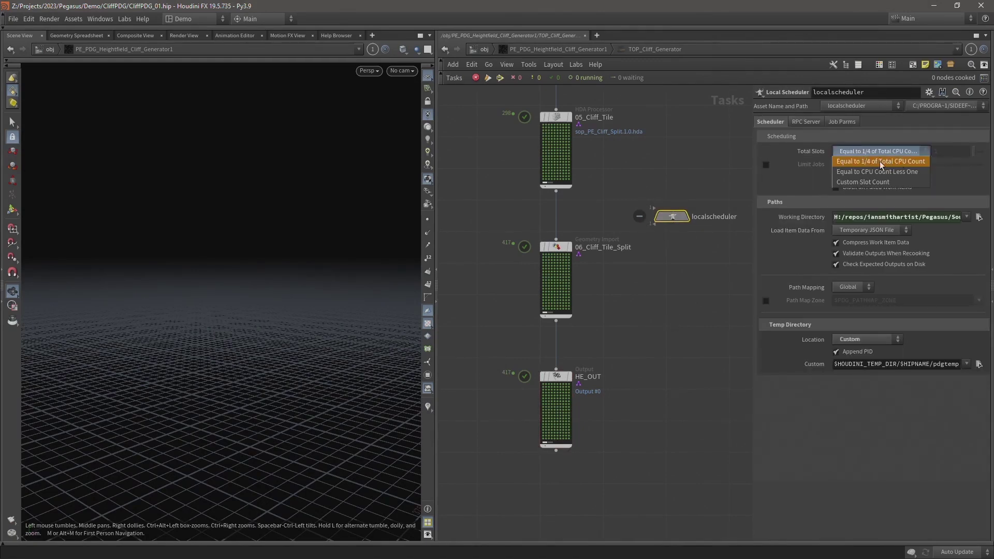
left_click(864, 182)
left_click(946, 152)
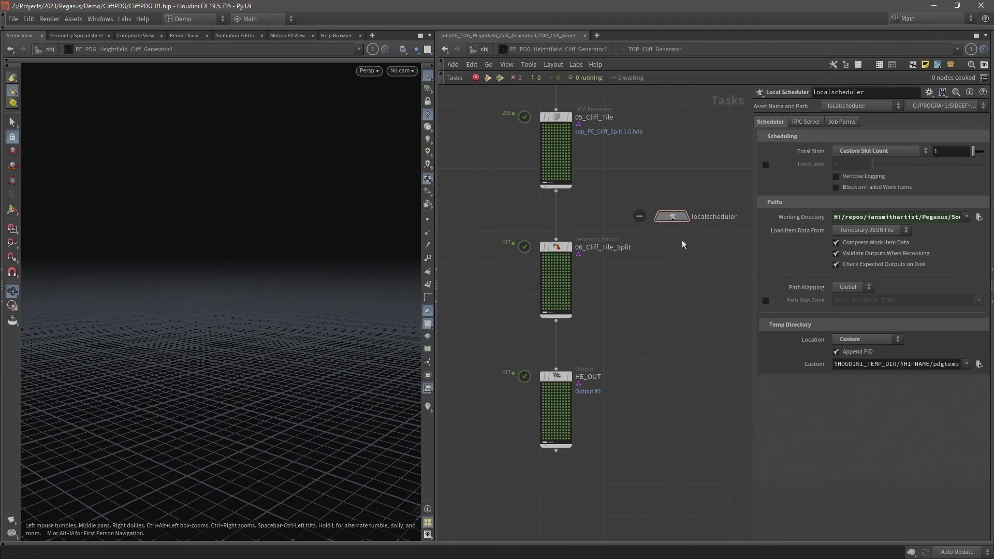
scroll(647, 240, "down", 3)
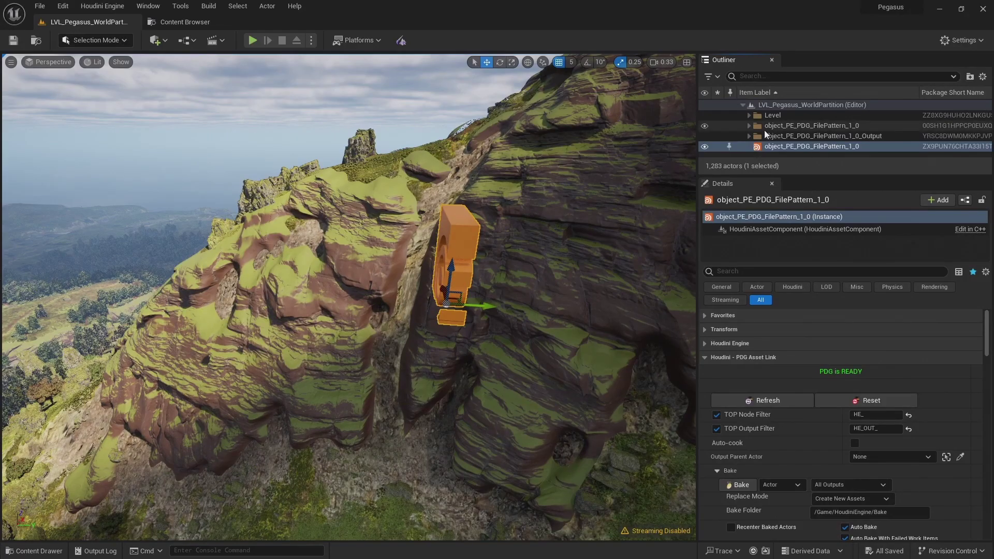
In Unreal Editor, delete all baked cliff actors in the object_PE_PDG_FilePattern_1_0 folder and save everything
left_click(749, 126)
left_click_drag(792, 176, 792, 427)
left_click(792, 137)
left_click_drag(988, 111, 978, 429)
left_click(799, 383, "shift")
key("Delete")
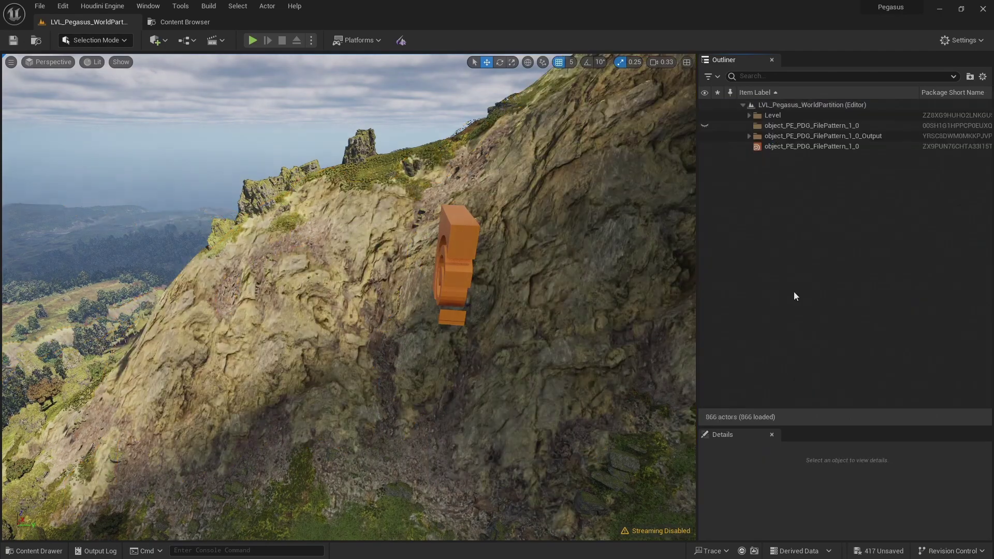
left_click_drag(793, 427, 794, 169)
left_click(40, 6)
left_click(63, 140)
Delete all cliff static meshes from the Pegasus/Landscape/Cliffs content folder
left_click(185, 23)
left_click(299, 91)
key("ctrl+a")
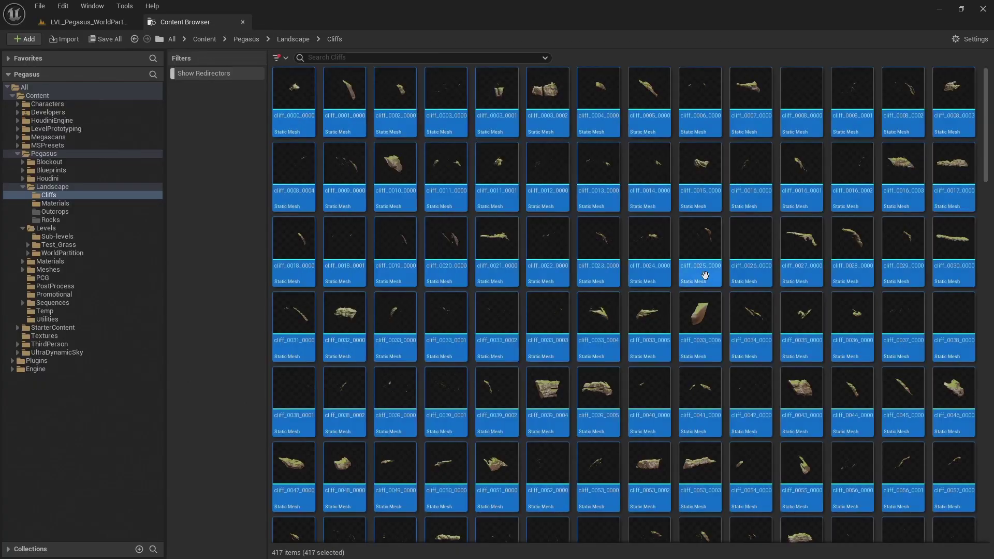
key("Delete")
left_click(422, 460)
Select the object_PE_PDG_FilePattern_1_0 asset in the level and review its PDG bake settings, Directory String and File Pattern String
left_click(89, 22)
left_click(806, 146)
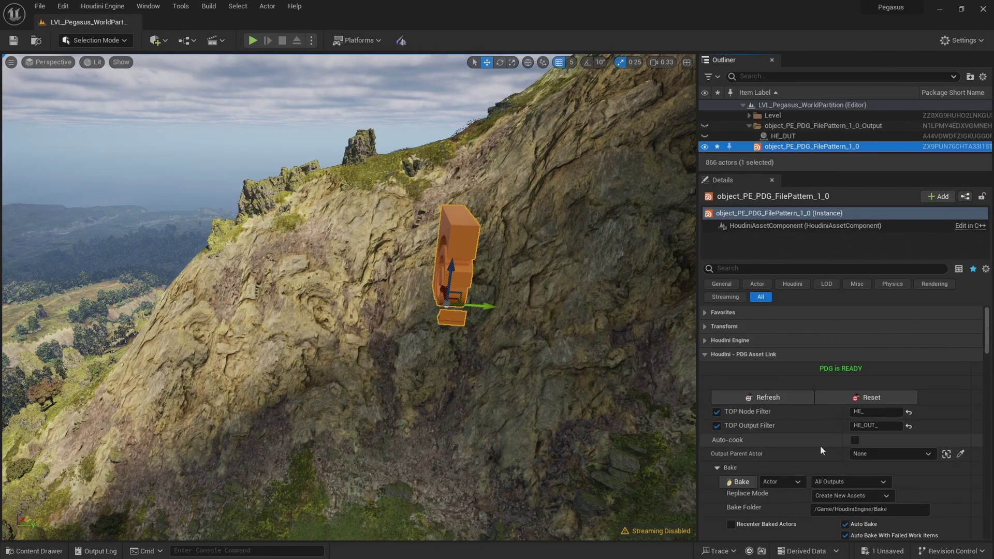
scroll(823, 445, "down", 10)
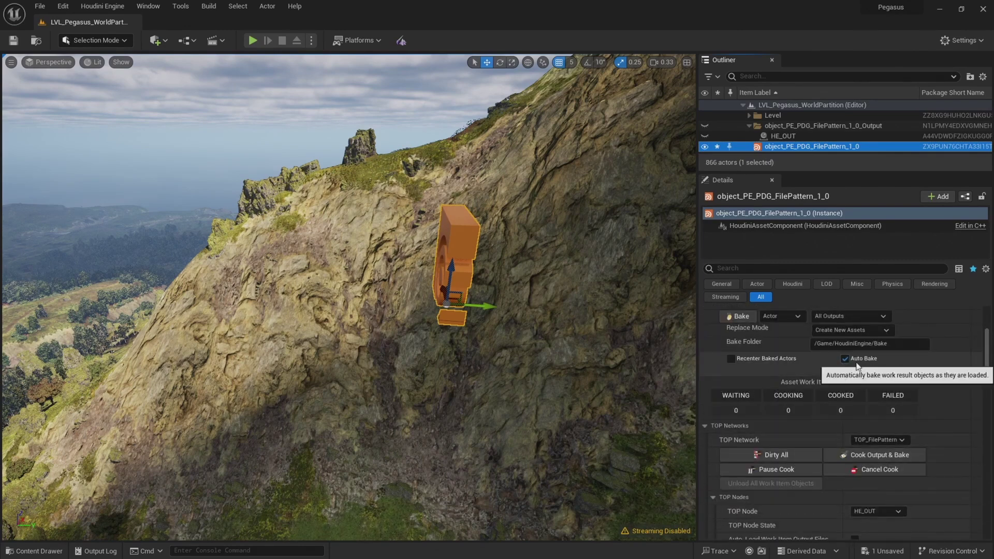
scroll(875, 409, "down", 3)
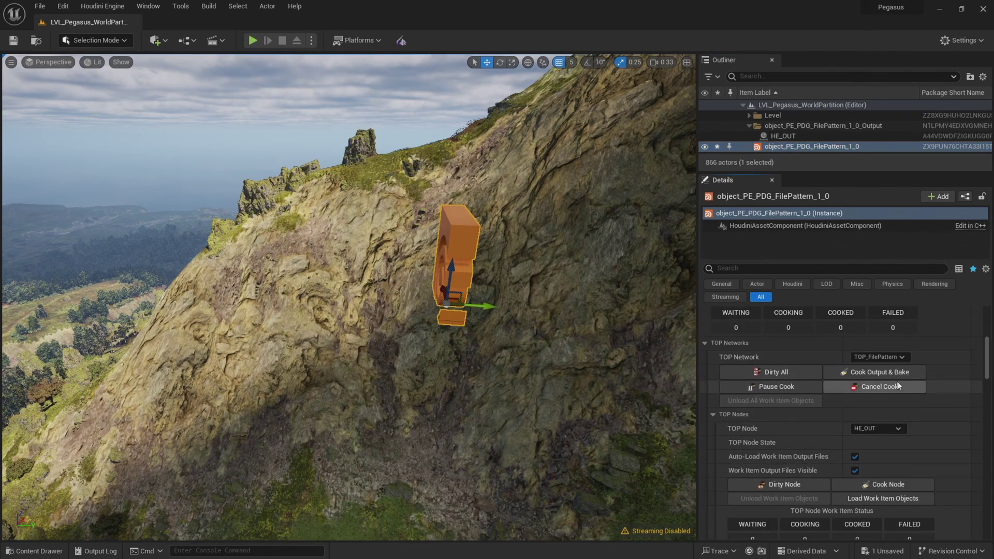
scroll(834, 460, "down", 6)
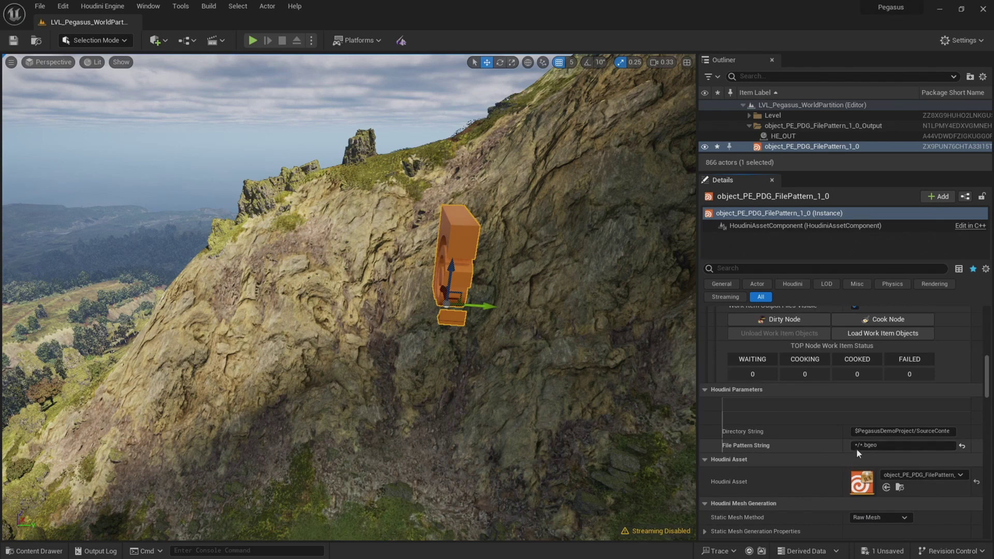
left_click(901, 431)
key("End")
Check the numbered subfolders of the 06_Cliff_Tile_Split directory in File Explorer, then return to Unreal Editor
key("alt+Tab")
left_click_drag(290, 131, 253, 103)
double_click(179, 218)
left_click_drag(207, 275, 141, 162)
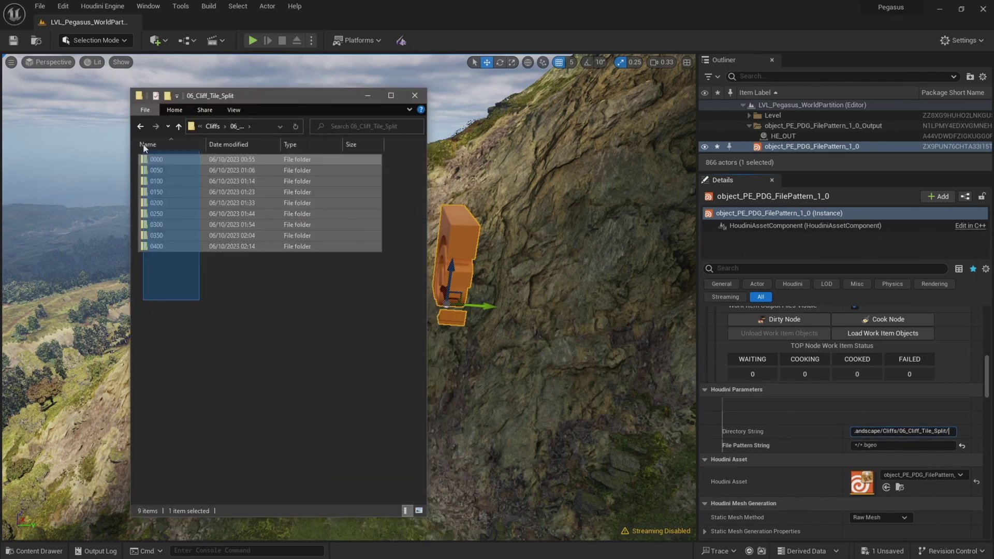
left_click(212, 294)
key("alt+Tab")
Try to cook and bake the TOP_FilePattern output while monitoring memory usage in Task Manager
scroll(794, 441, "up", 6)
left_click(882, 390)
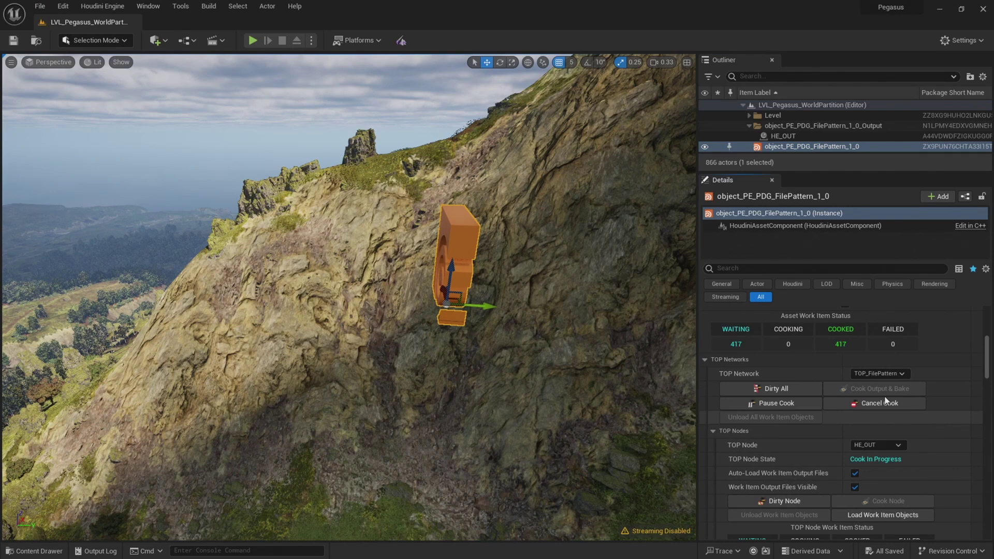
key("ctrl+shift+Escape")
left_click_drag(450, 98, 163, 98)
left_click_drag(368, 450, 319, 418)
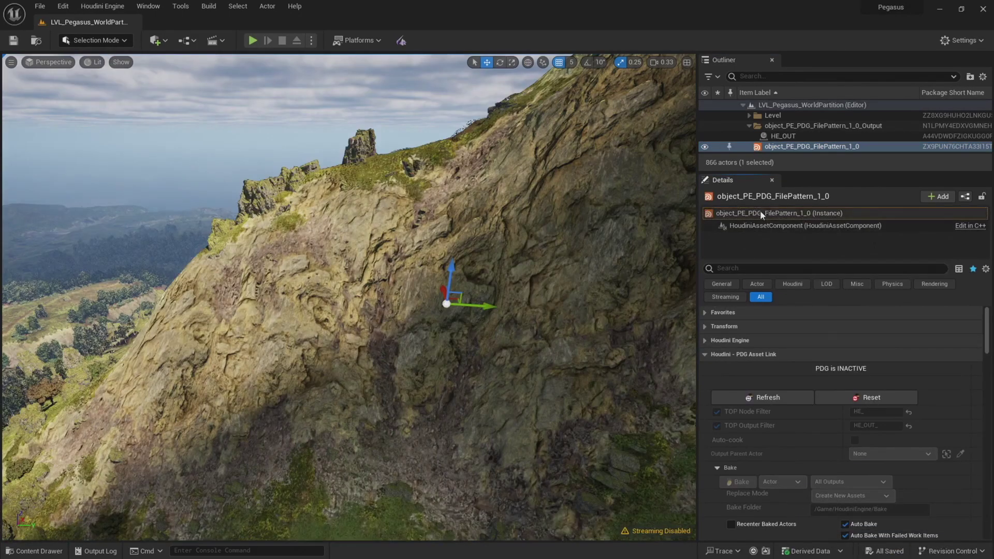
Start a Houdini Engine session for the file pattern asset and refresh its PDG asset link
left_click(761, 213)
left_click(103, 6)
left_click(115, 35)
left_click(730, 341)
left_click(730, 341)
left_click(754, 398)
left_click(753, 398)
Check the directory and file pattern parameters, and cook and bake the TOP_FilePattern output
scroll(812, 340, "down", 3)
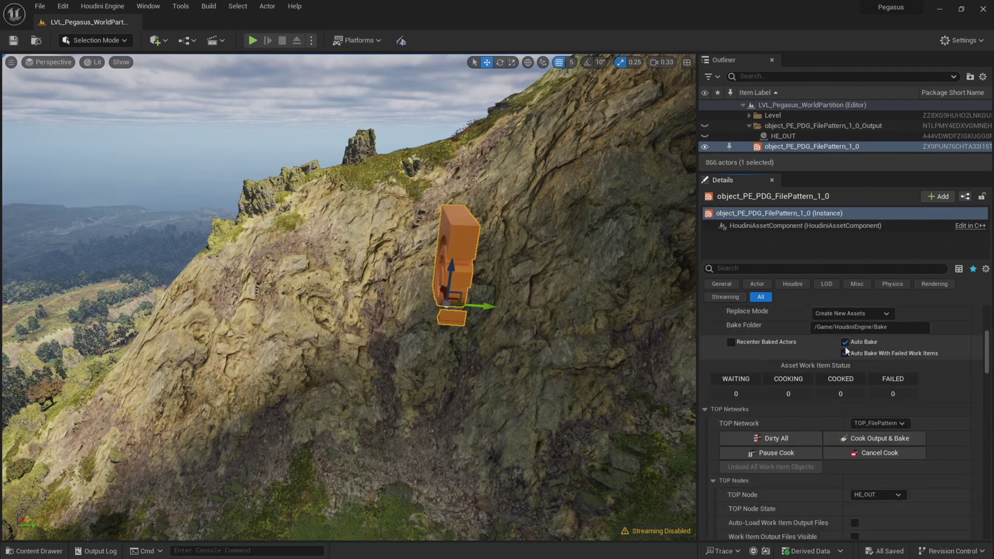
scroll(881, 436, "down", 5)
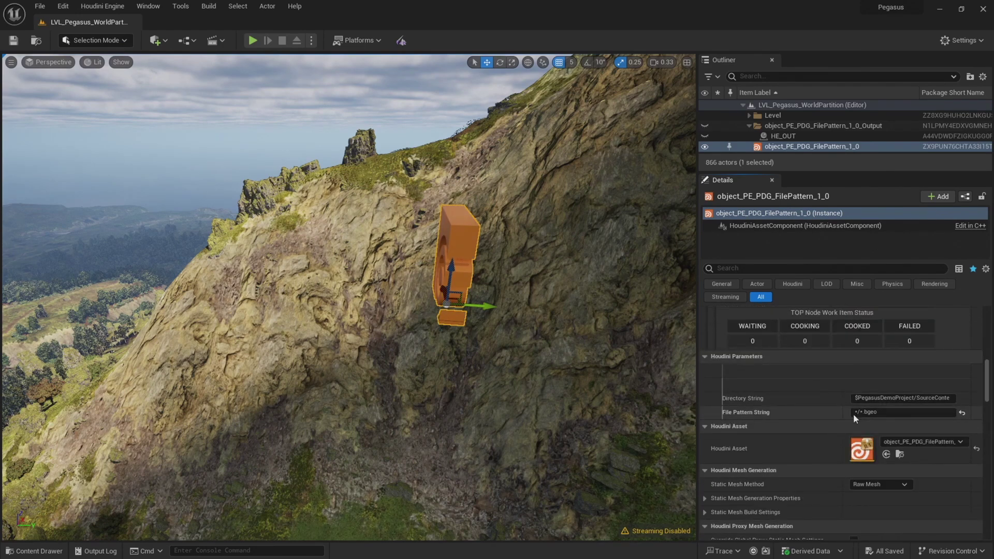
key("alt+Tab")
key("alt+Tab")
scroll(808, 404, "up", 6)
left_click(889, 371)
scroll(920, 406, "down", 1)
scroll(920, 409, "down", 2)
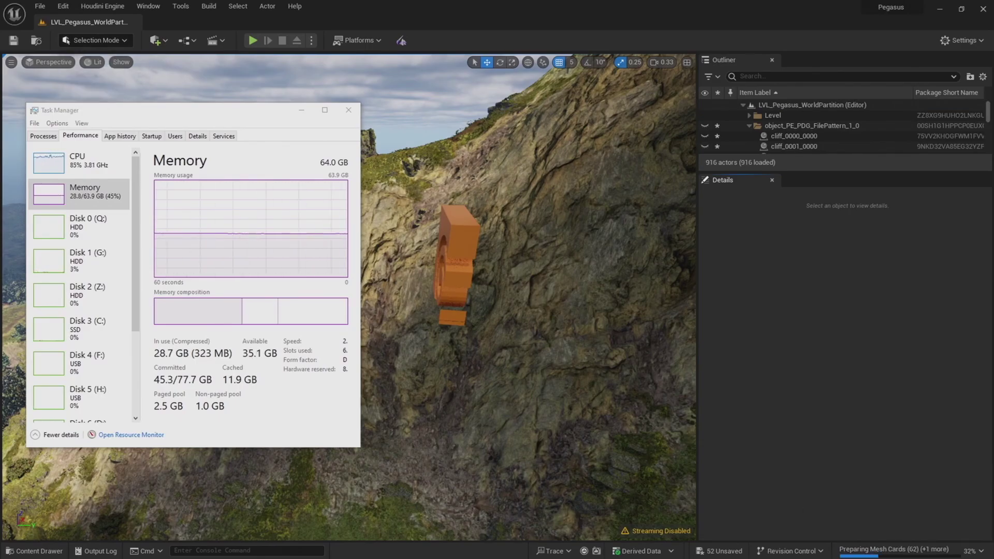
Minimize Task Manager, look through the baked cliff actors and save all unsaved assets
left_click(302, 110)
left_click(794, 355, "shift")
left_click_drag(989, 319, 989, 89)
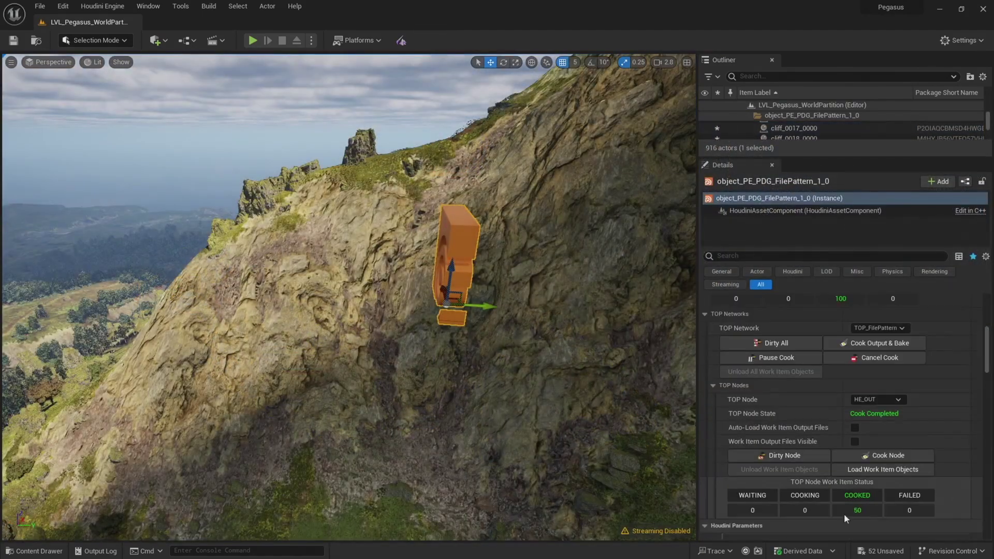
scroll(845, 510, "down", 7)
left_click(40, 6)
left_click(69, 141)
Choose the bake Replace Mode and bake the next batch of cliff tiles while monitoring memory in Task Manager
scroll(915, 353, "up", 8)
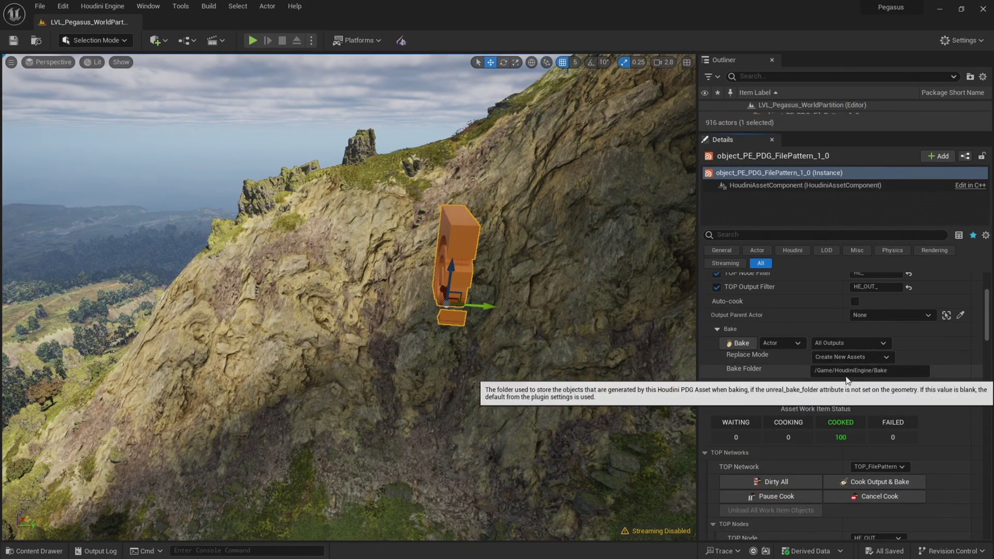
left_click(853, 358)
left_click(866, 378)
mouse_move(830, 131)
left_mouse_down()
mouse_move(829, 284)
mouse_move(816, 292)
mouse_move(813, 138)
left_mouse_up()
scroll(942, 377, "down", 6)
scroll(860, 404, "up", 6)
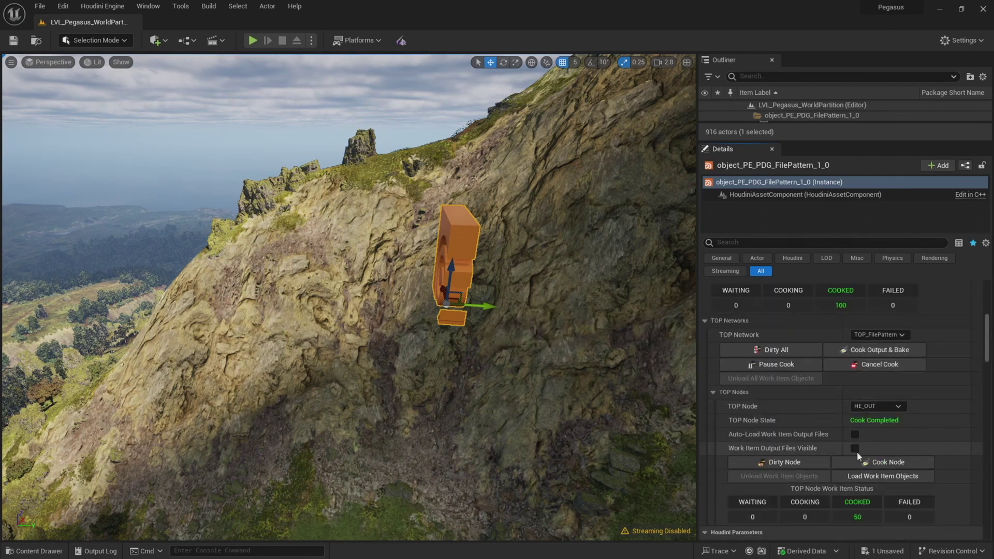
key("ctrl+shift+Escape")
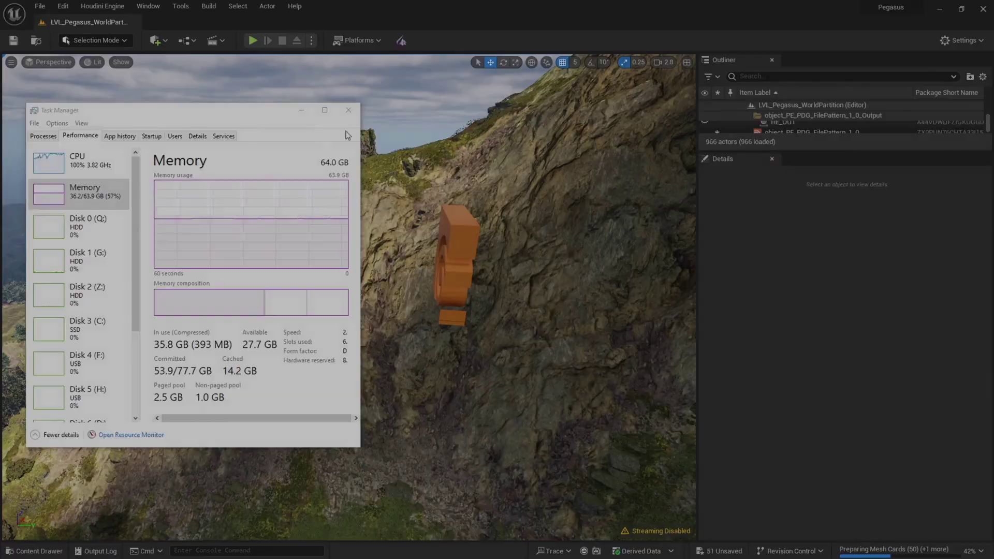
Select all baked cliff actors in the object_PE_PDG_FilePattern_1_0 folder and inspect them in the viewport
left_click_drag(902, 150, 901, 503)
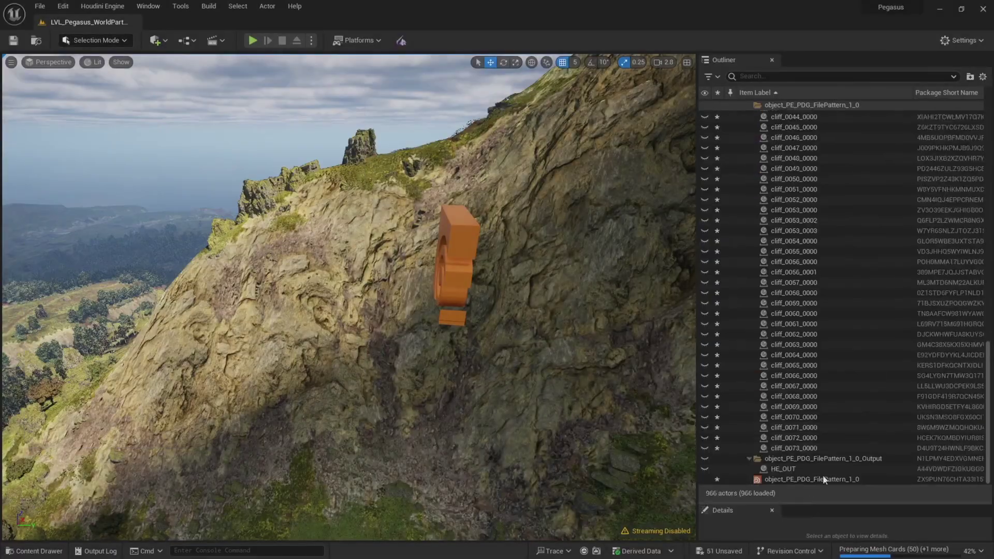
left_click_drag(989, 415, 988, 196)
left_click(750, 126)
right_click(767, 128)
mouse_move(810, 171)
left_click(899, 174)
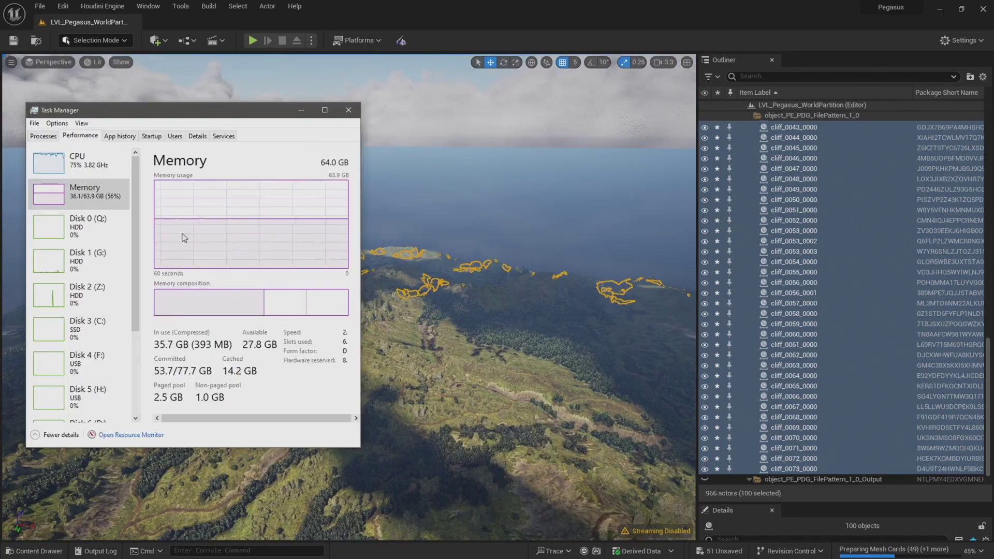
left_click_drag(134, 110, 295, 97)
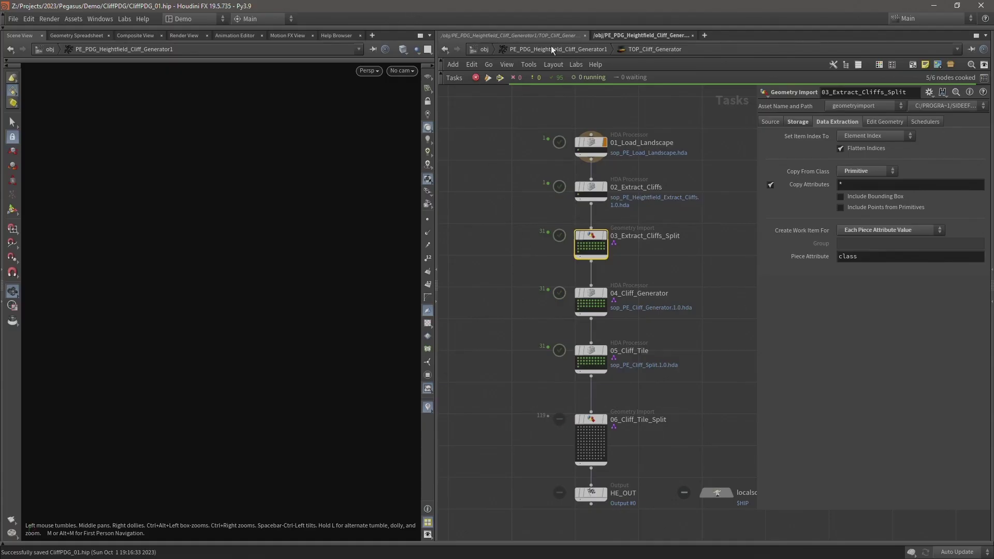
In Houdini, go up to the object level and save the node type of PE_PDG_Heightfield_Cliff_Generator1
left_click(546, 48)
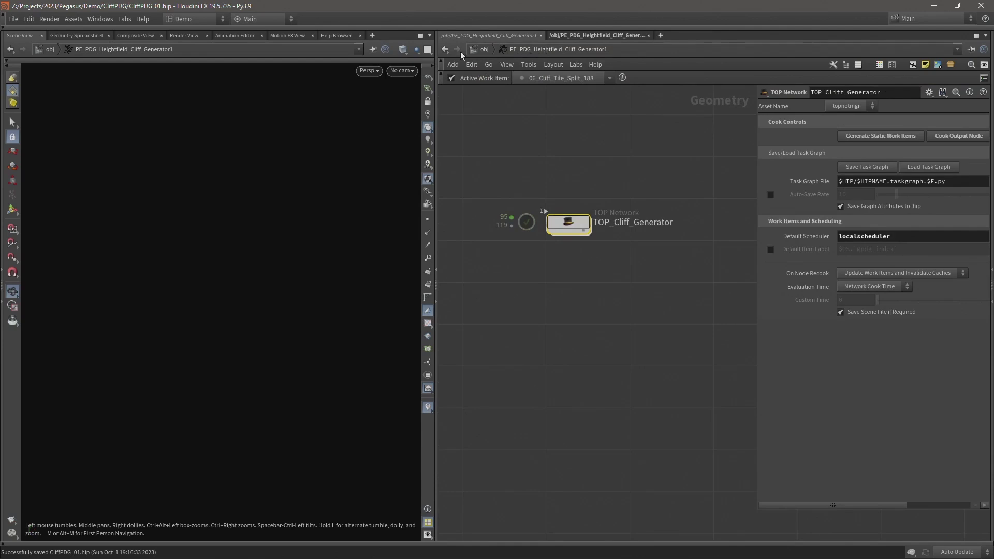
left_click(477, 49)
middle_click_drag(612, 231, 568, 216)
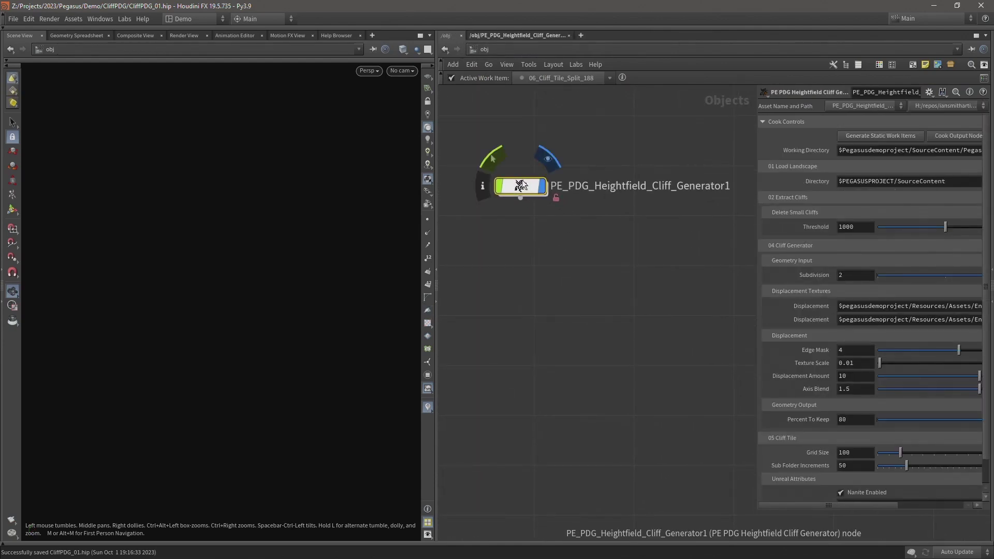
right_click(519, 191)
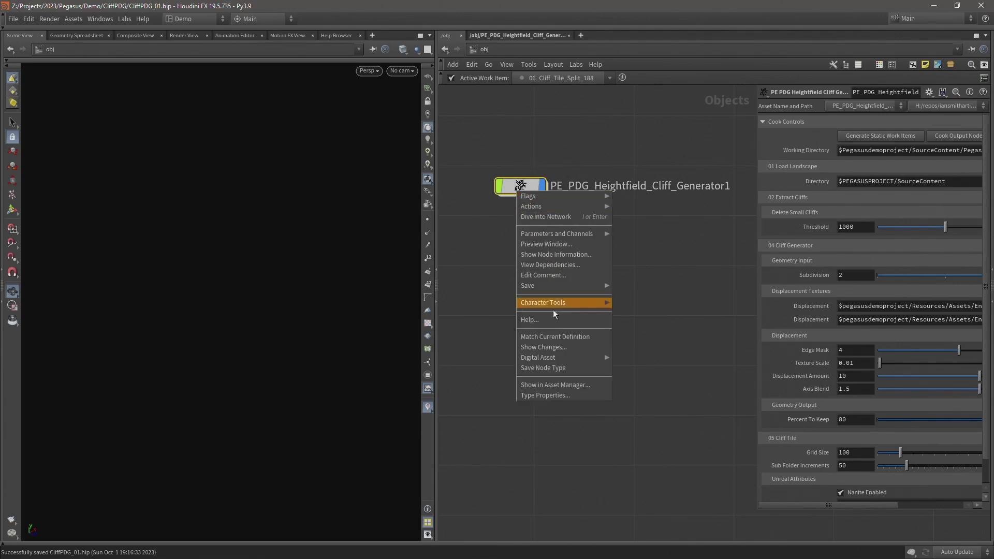
left_click(548, 368)
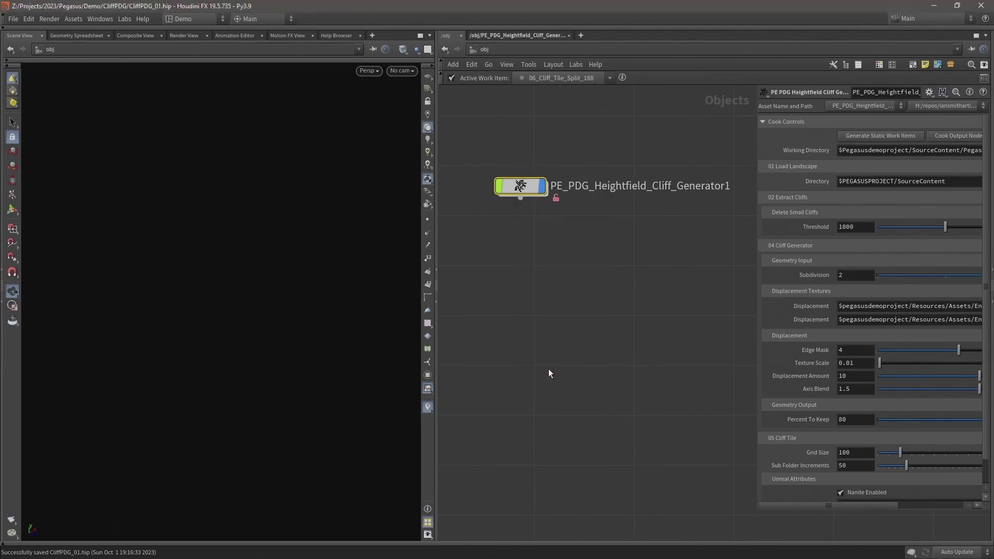
Match PE_PDG_Heightfield_Cliff_Generator1 to its current definition and save the scene
right_click(520, 187)
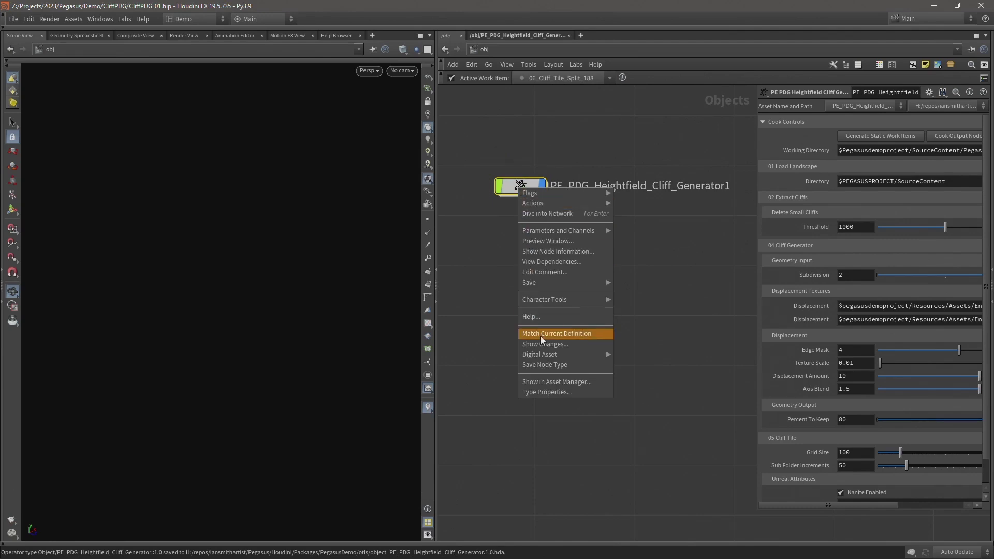
left_click(557, 334)
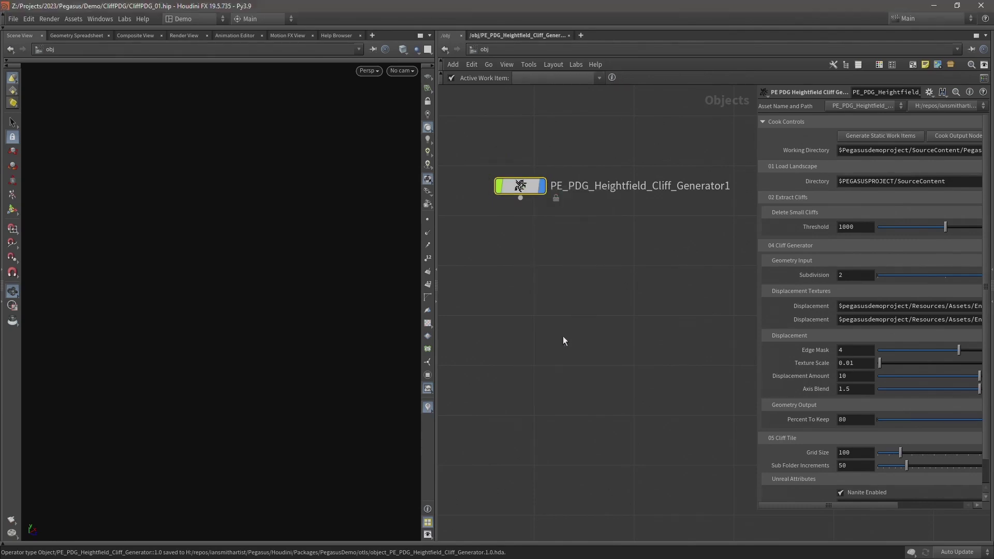
key("ctrl+s")
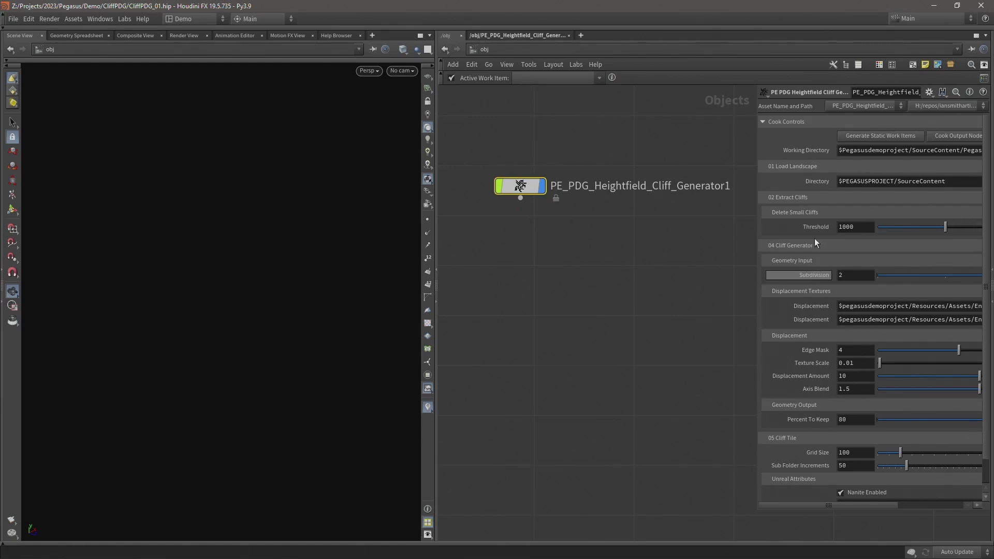
Enter TOP_Cliff_Generator inside PE_PDG_Heightfield_Cliff_Generator1 and open the asset's type properties at its node settings
double_click(521, 185)
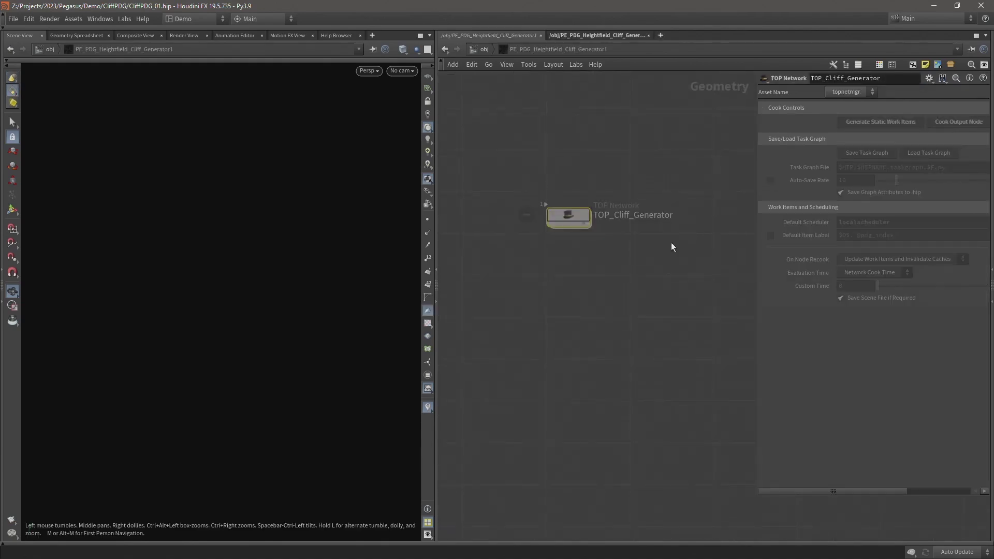
double_click(573, 215)
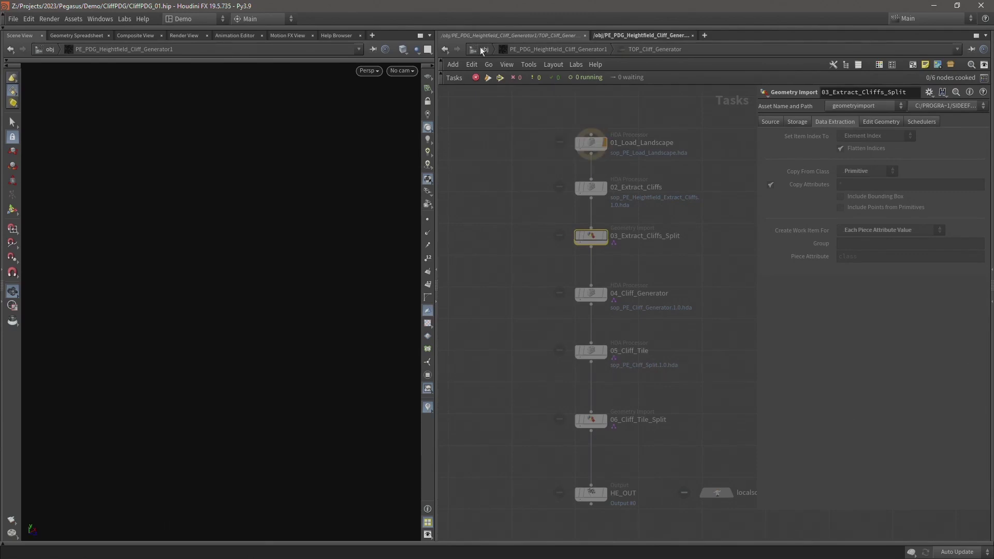
right_click(516, 49)
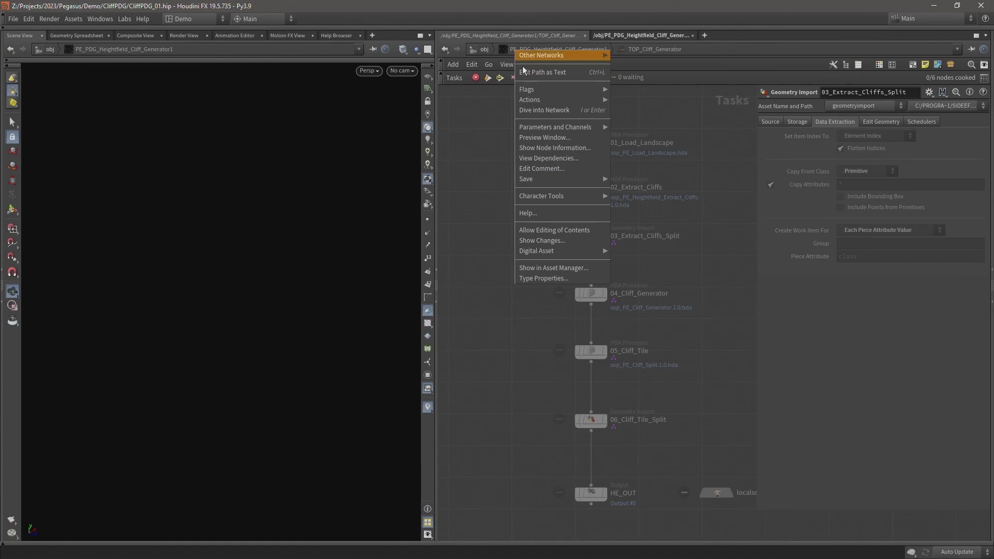
left_click(549, 278)
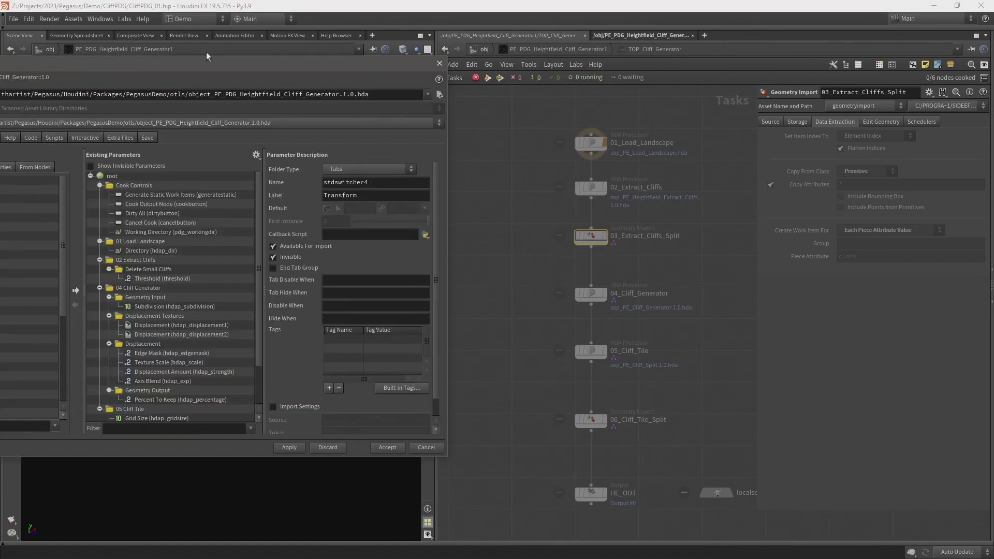
left_click_drag(208, 58, 409, 65)
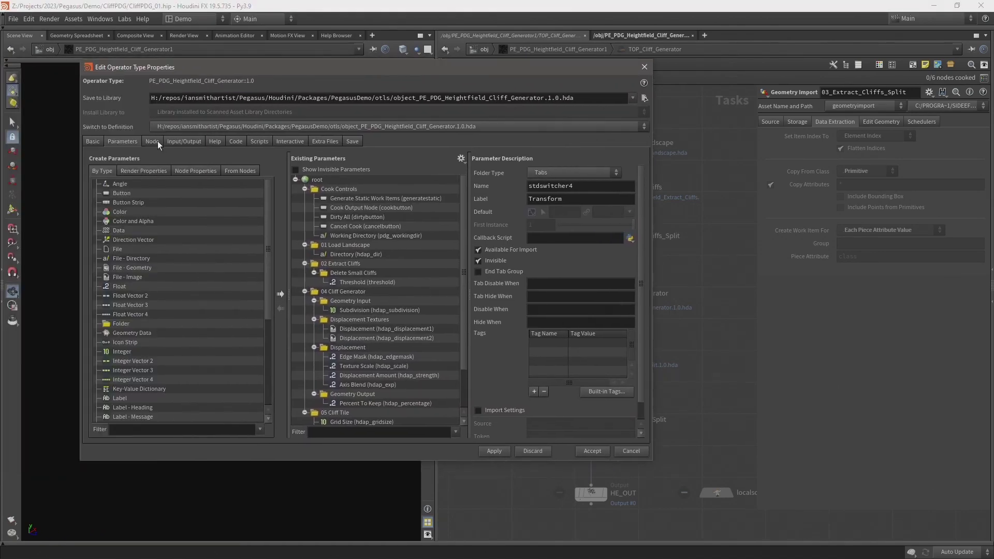
left_click(153, 141)
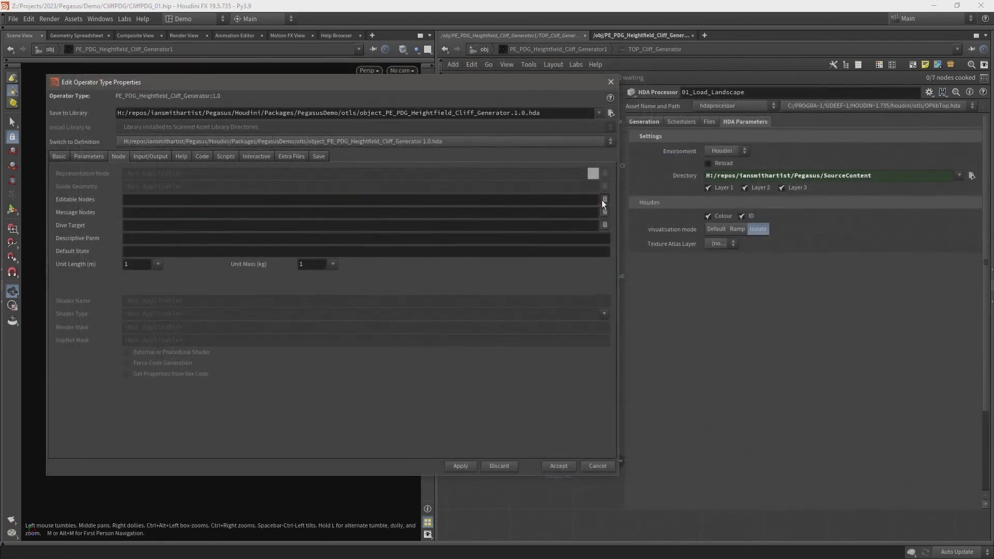
Set the asset's Editable Nodes to everything from 01_Load_Landscape through localscheduler, and apply it with Unlock and Save
left_click(603, 201)
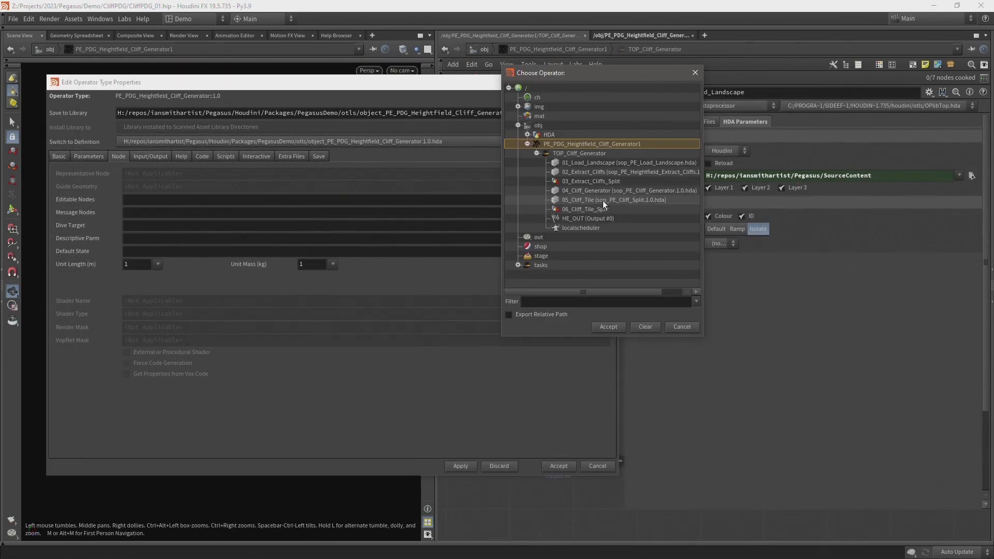
left_click(570, 162)
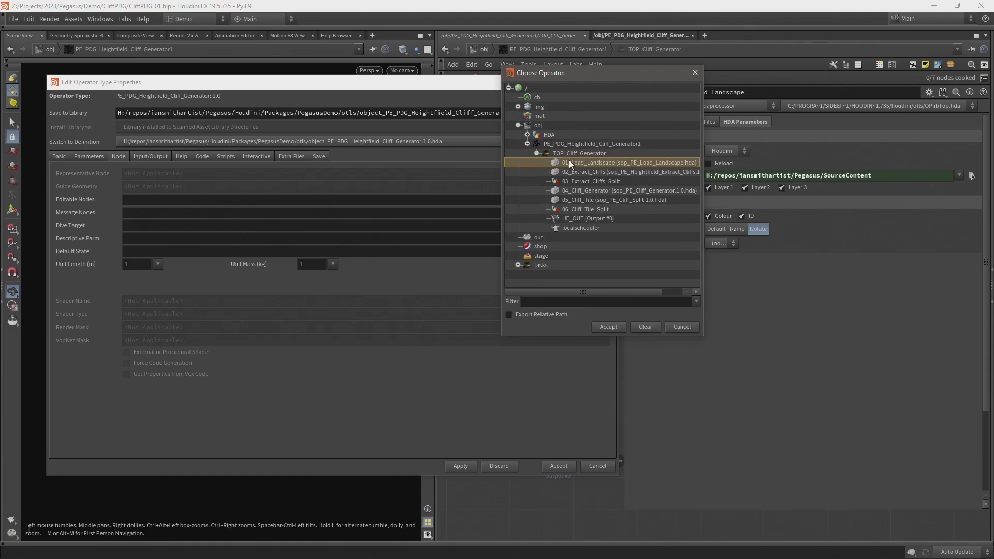
left_click(568, 229, "shift")
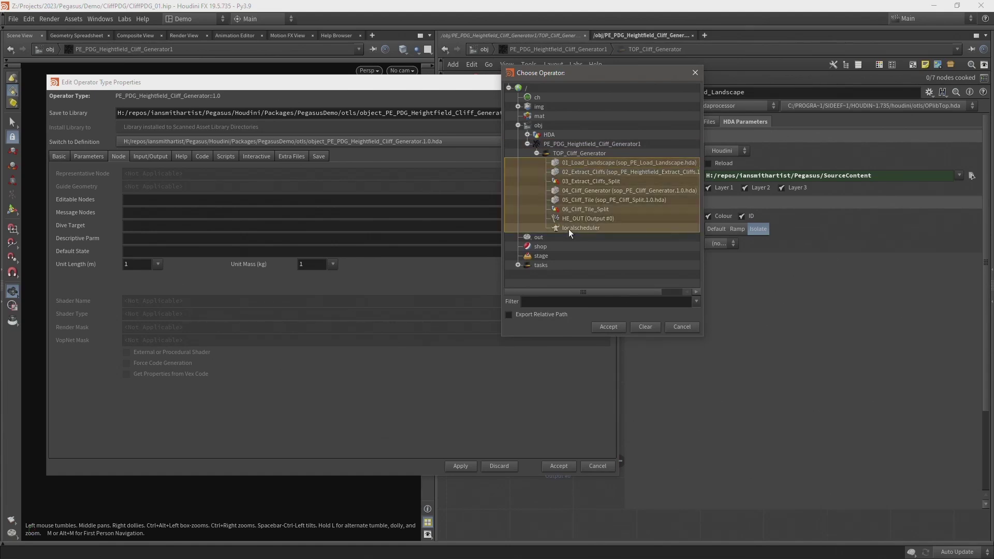
left_click(603, 330)
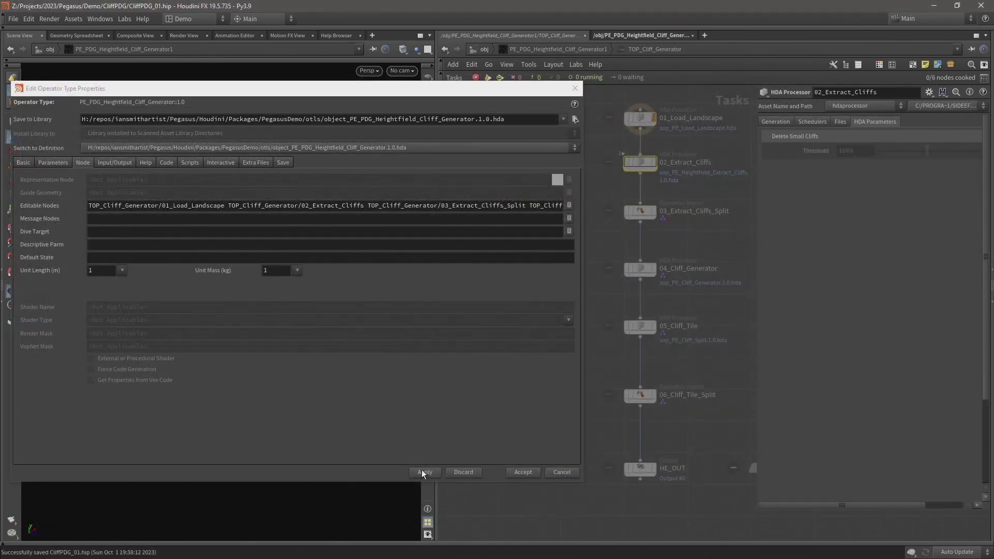
left_click(423, 471)
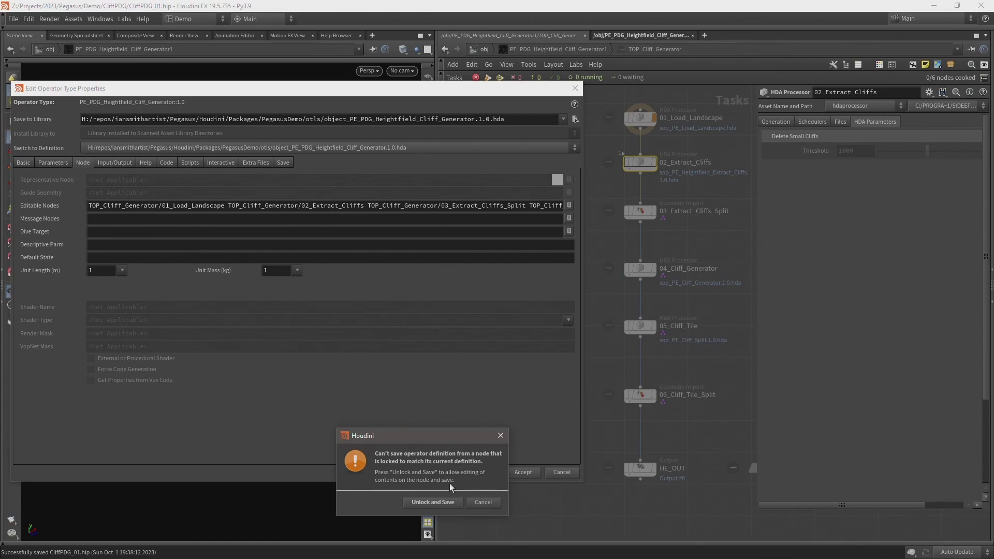
left_click(430, 502)
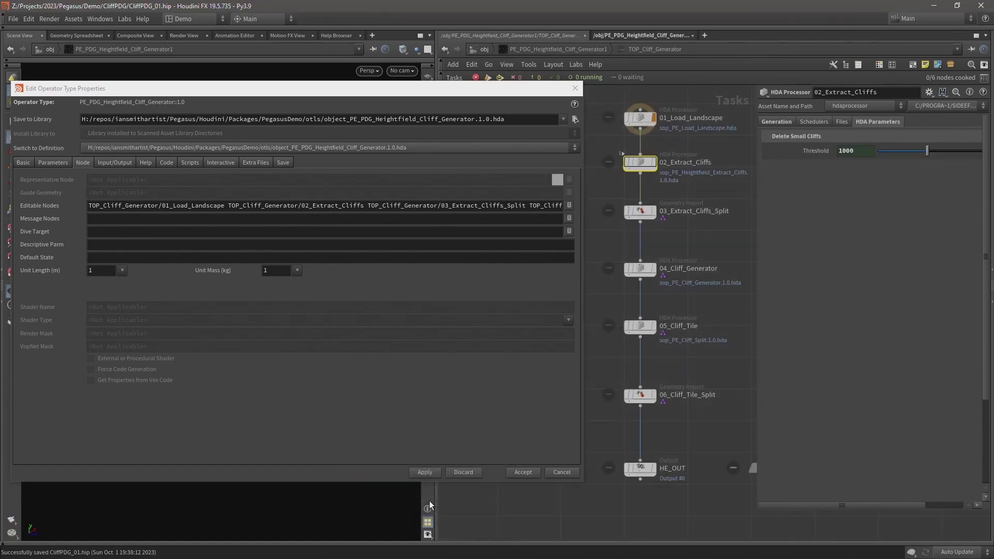
At the object level, save the generator's node type, match it to the current definition, and close its type properties
left_click(482, 49)
left_click_drag(493, 86, 563, 253)
right_click(527, 178)
left_click(542, 353)
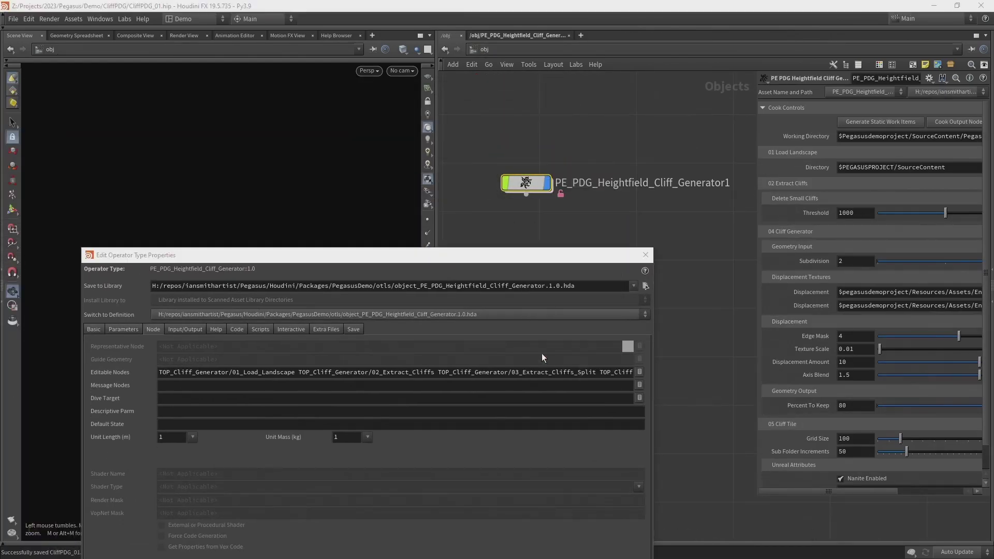
right_click(527, 186)
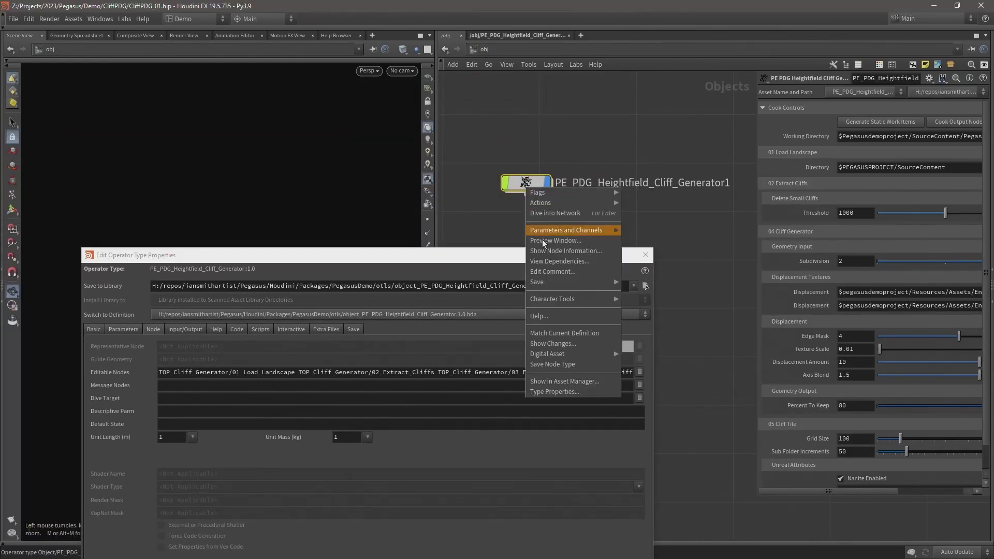
left_click(543, 334)
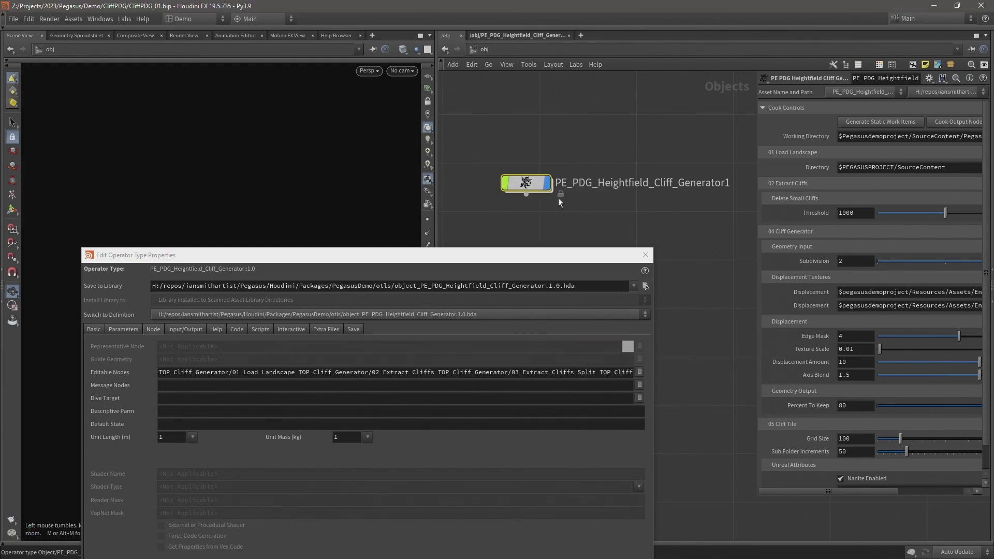
left_click(645, 256)
Check the task nodes inside TOP_Cliff_Generator for editability, selecting 01_Load_Landscape to 06_Cliff_Tile_Split, and return to the object level
left_click_drag(478, 150, 543, 222)
middle_click_drag(533, 188, 558, 205)
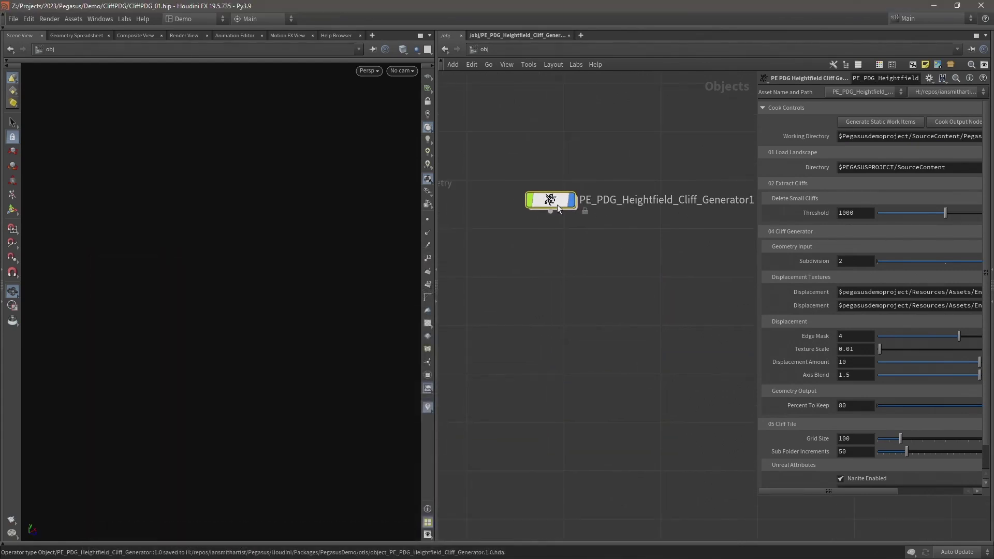
double_click(556, 203)
double_click(574, 222)
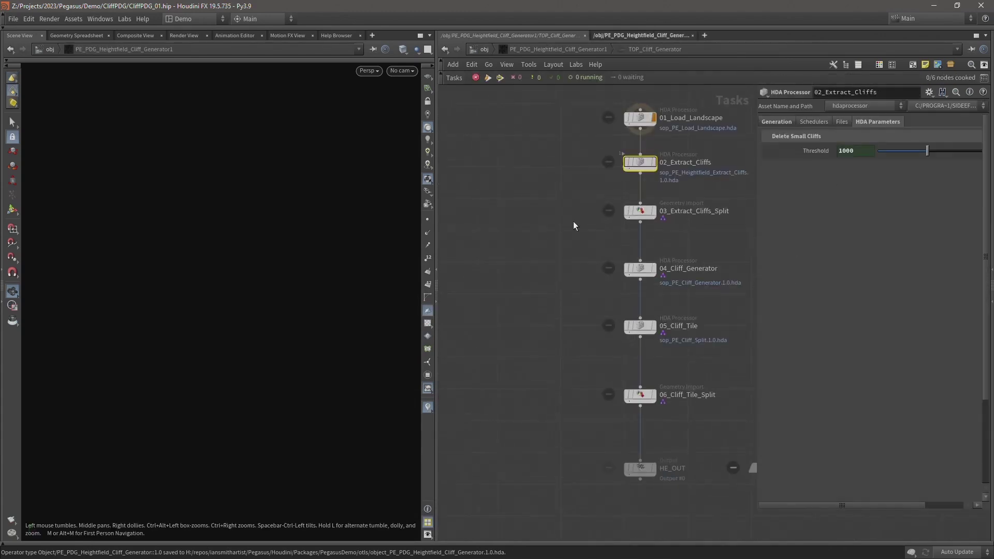
middle_click_drag(561, 108, 514, 123)
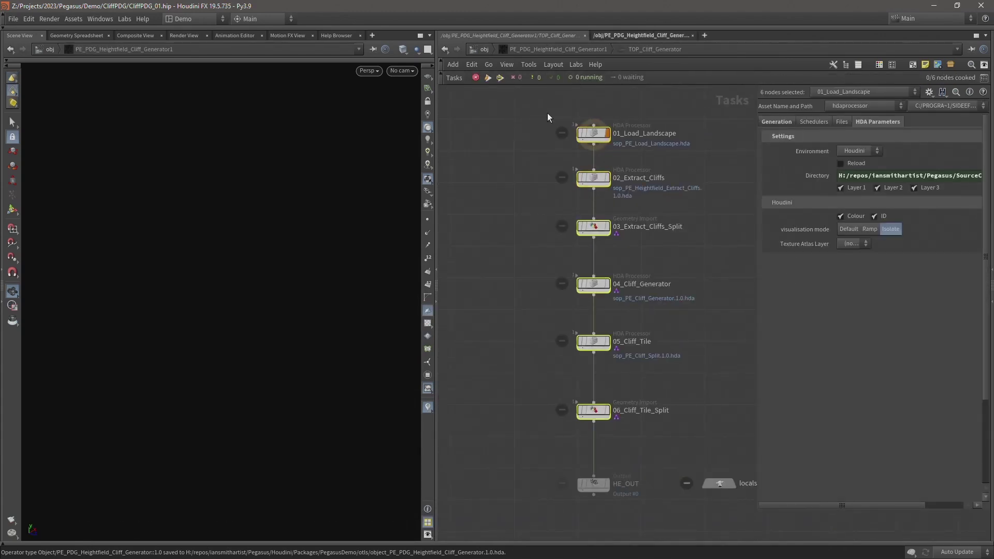
left_click_drag(548, 113, 664, 404)
left_click(482, 49)
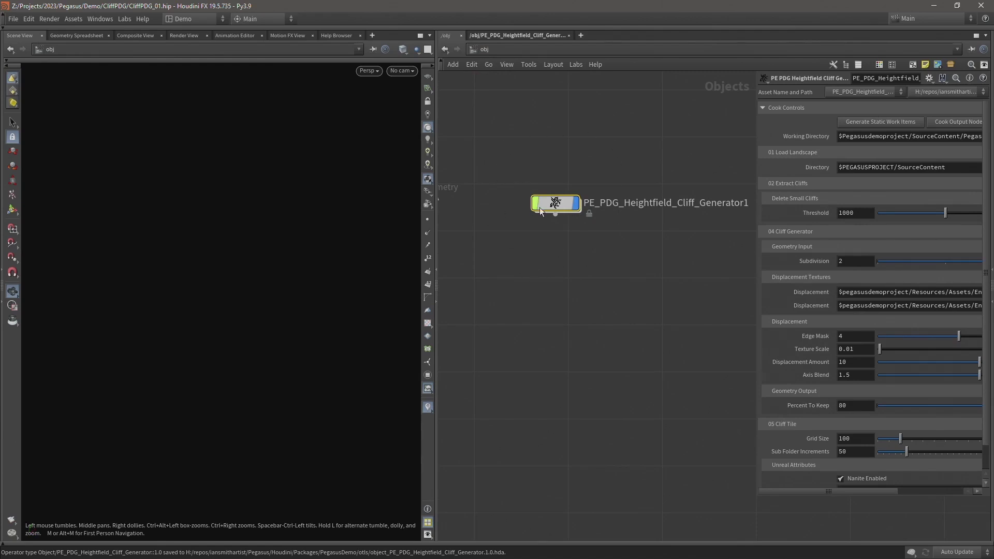
Widen the parameter area to show the generator's full settings and save the scene
scroll(562, 208, "up", 2)
left_click_drag(561, 208, 530, 208)
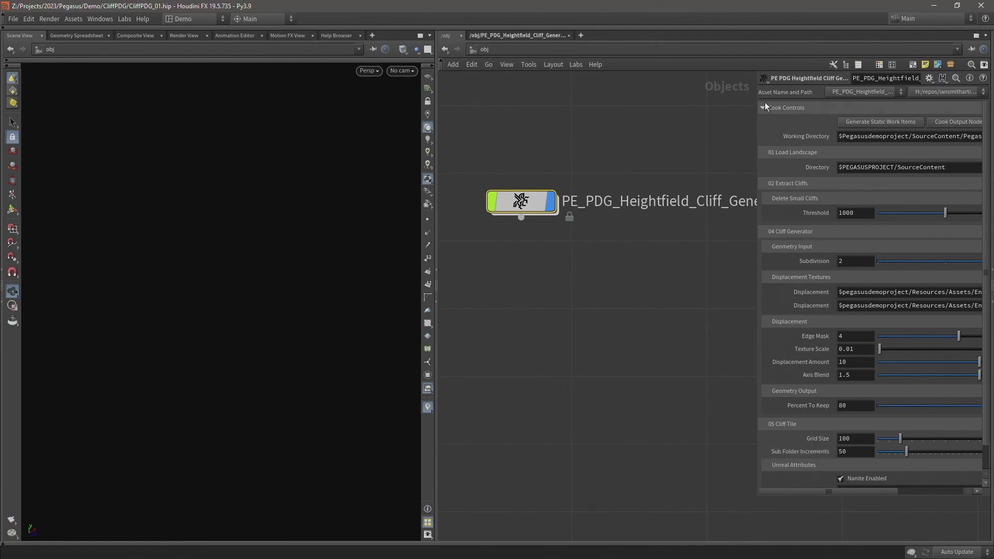
left_click_drag(757, 115, 650, 118)
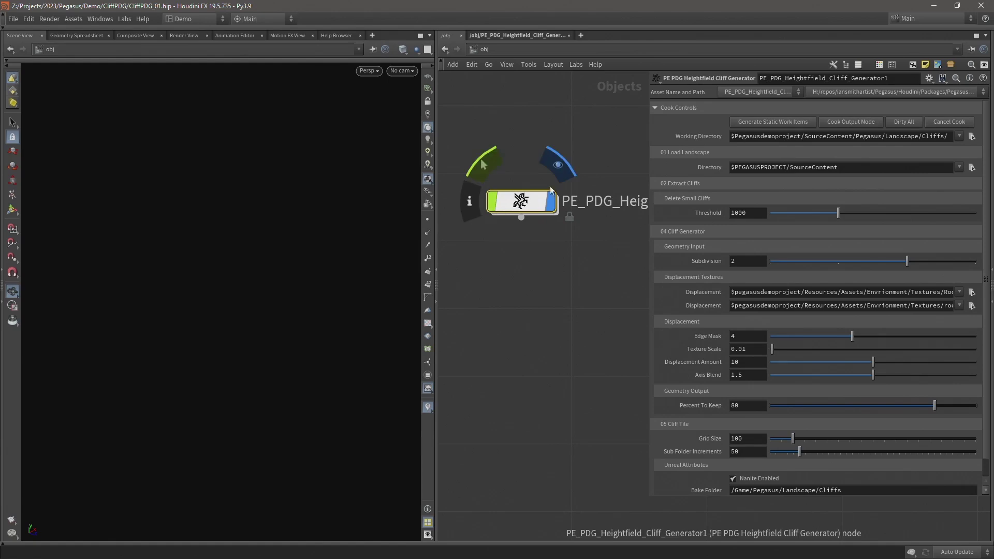
key("ctrl+s")
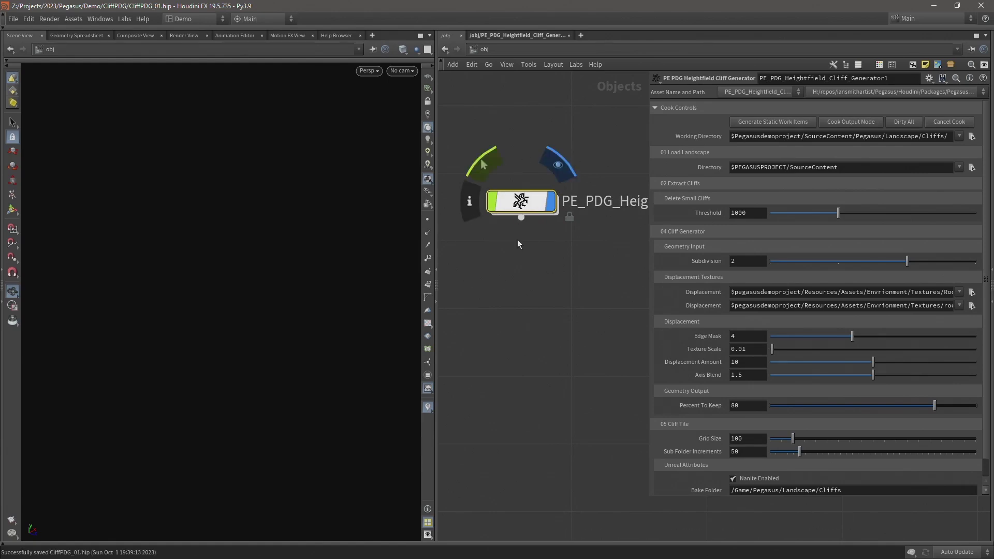
Inspect the 01_Load_Landscape node and task chain inside TOP_Cliff_Generator, and return to the object level
double_click(514, 200)
double_click(576, 222)
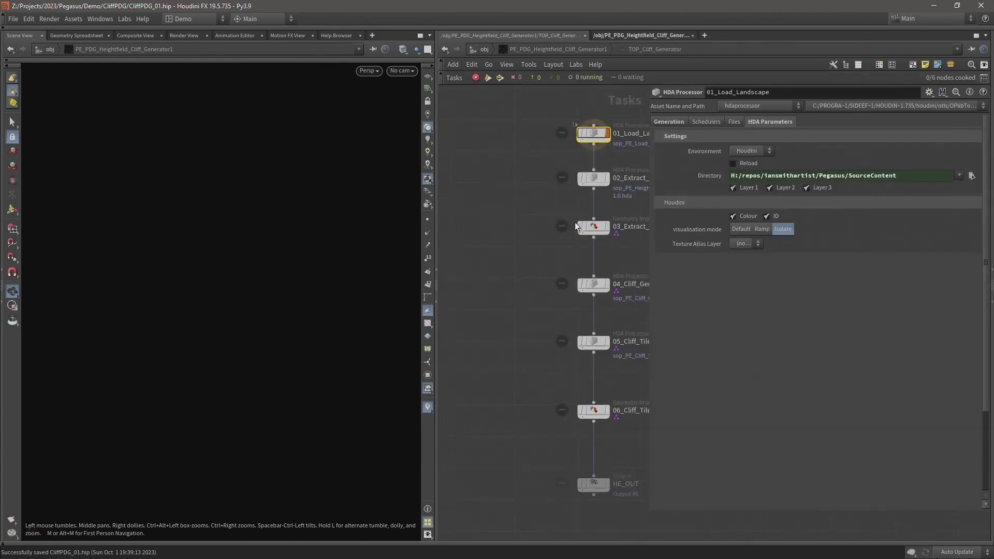
left_click(557, 140)
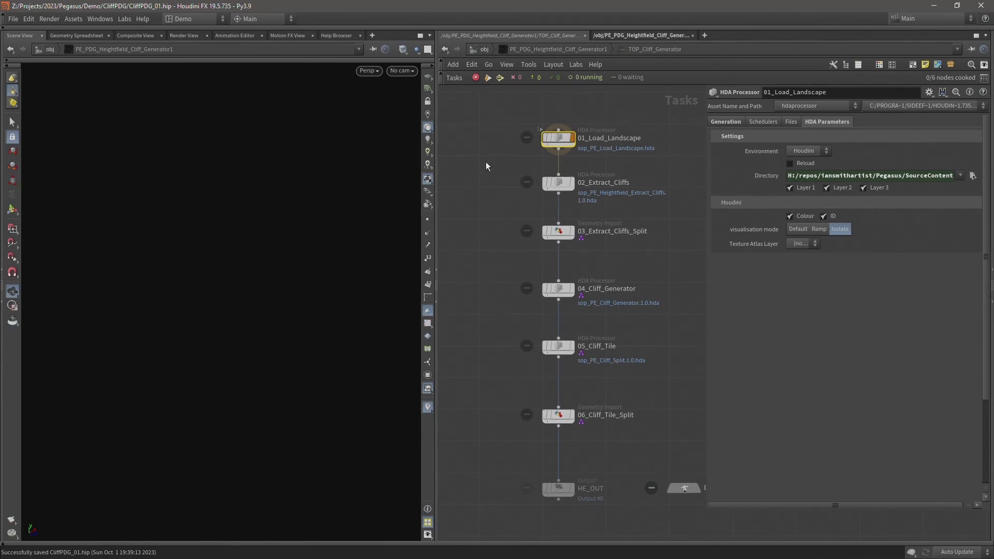
key("u")
key("u")
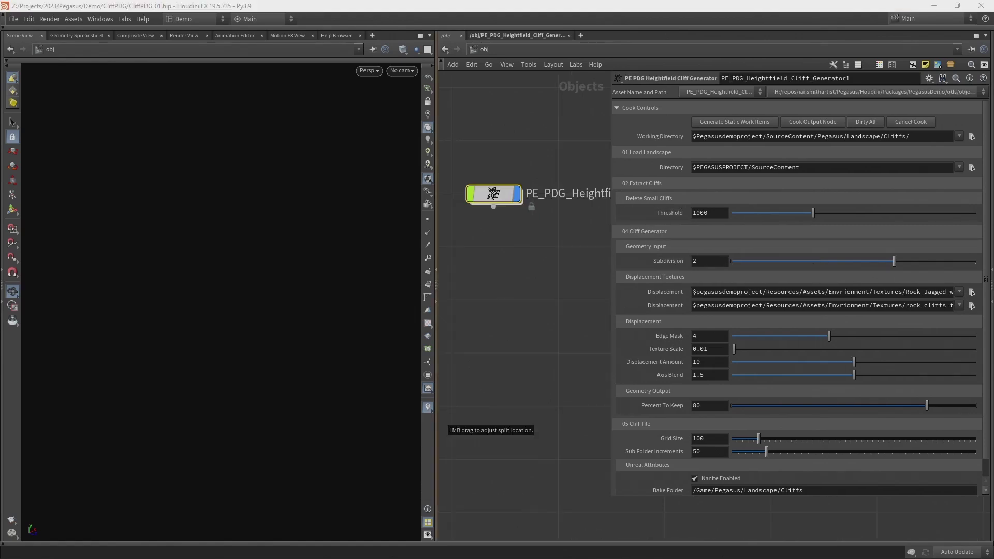
In File Explorer, permanently delete the 02_Extract_Cliffs through 06_Cliff_Tile_Split folders from the Cliffs directory, keeping 01_Load_Landscape
left_click_drag(993, 214, 291, 87)
left_click_drag(475, 148, 361, 151)
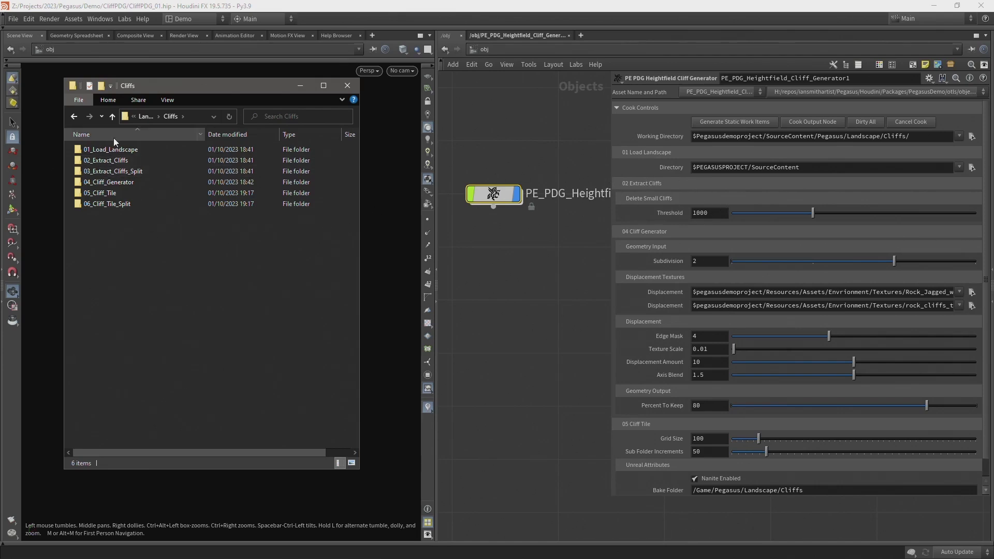
left_click_drag(113, 251, 105, 163)
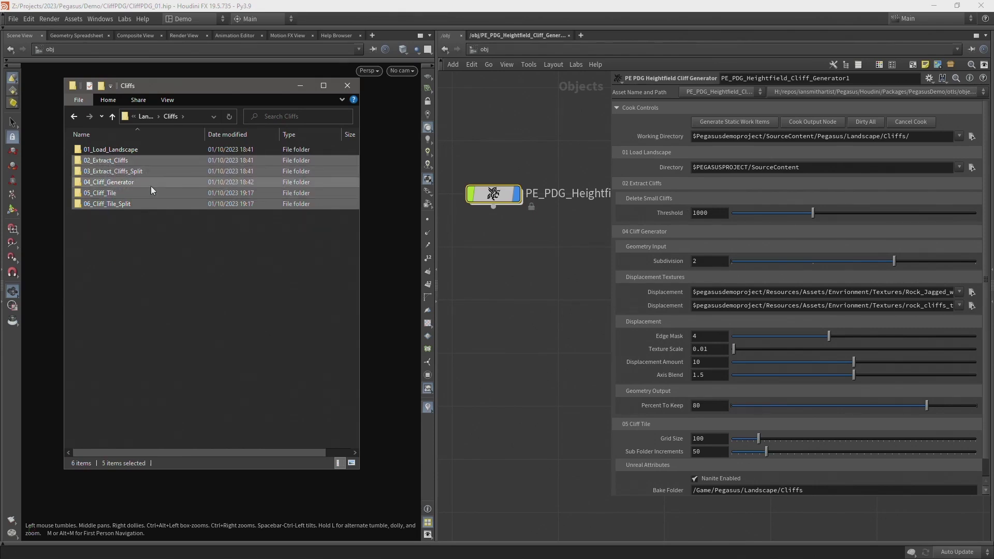
key("shift+Delete")
left_click(539, 292)
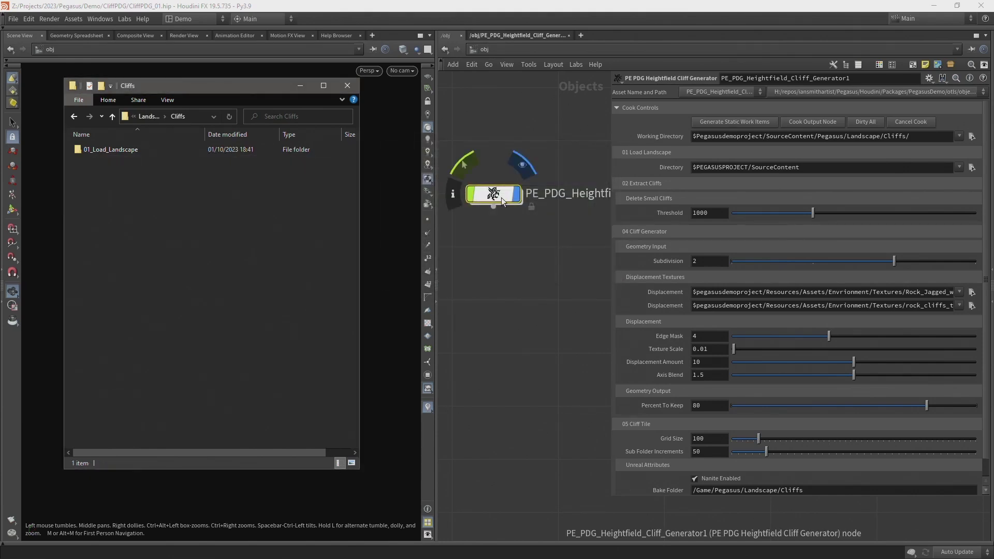
In Houdini, enter the generator's TOP_Cliff_Generator network and cook the HE_OUT node
double_click(501, 198)
double_click(584, 223)
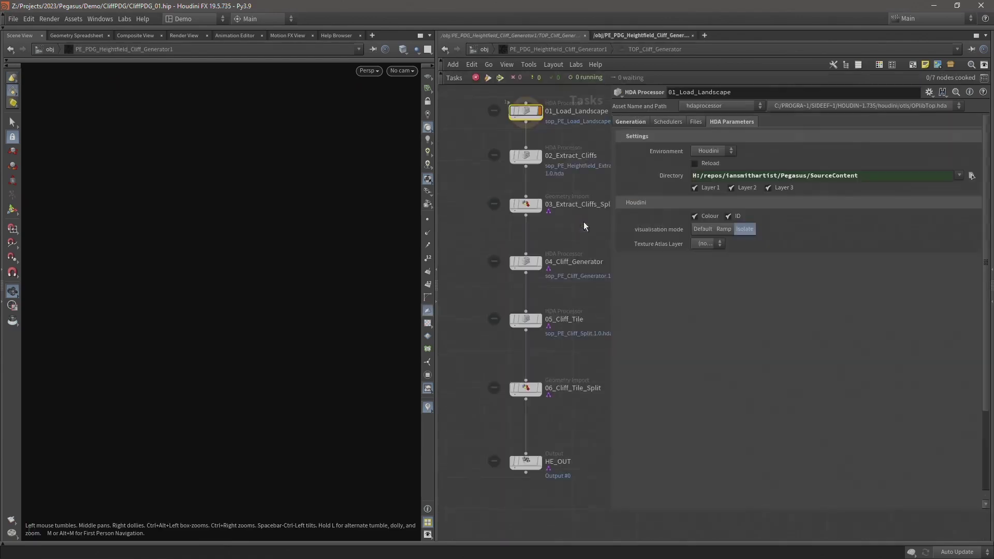
left_click_drag(475, 439, 564, 498)
right_click(525, 458)
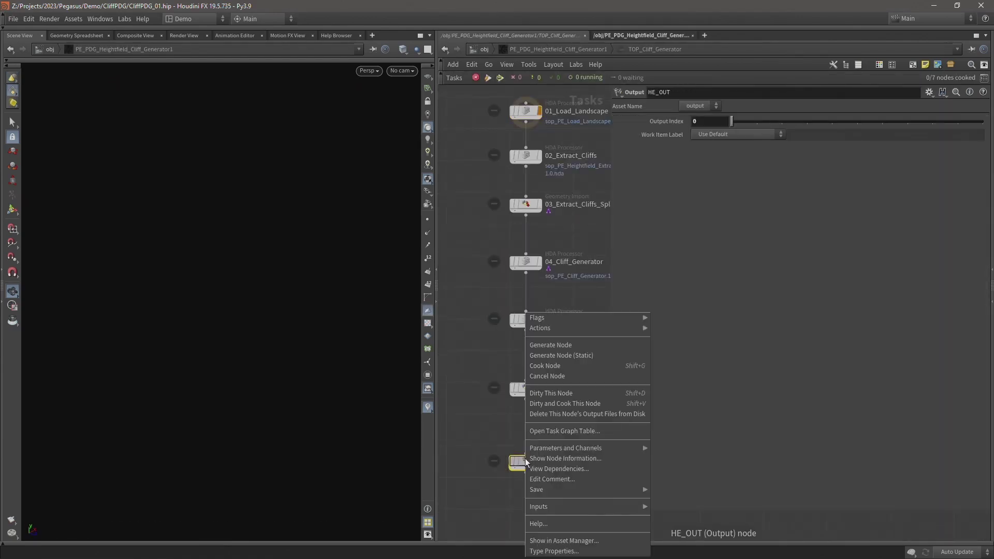
left_click(544, 368)
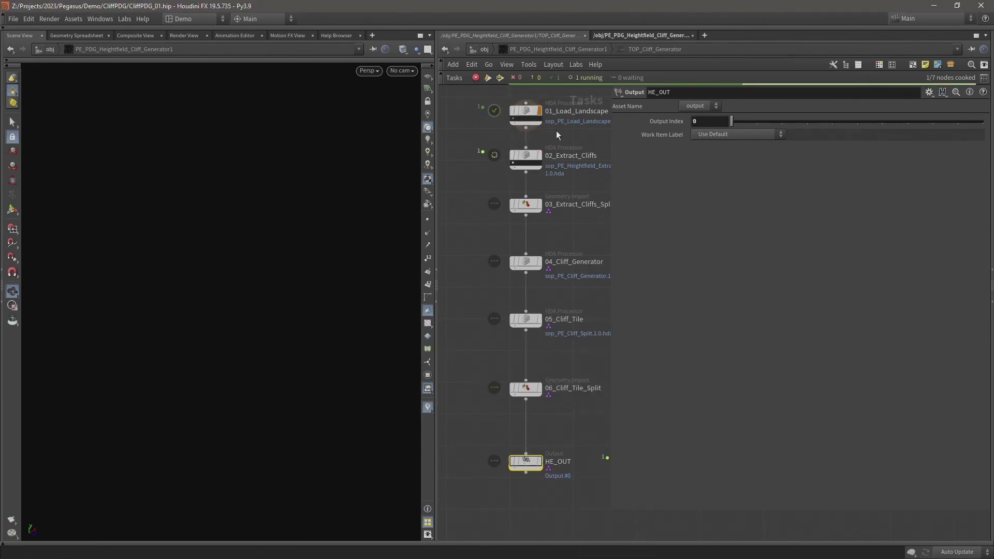
Space out 04_Cliff_Generator, 05_Cliff_Tile, 06_Cliff_Tile_Split and HE_OUT further down the network while monitoring the cook
middle_click_drag(504, 140, 481, 147)
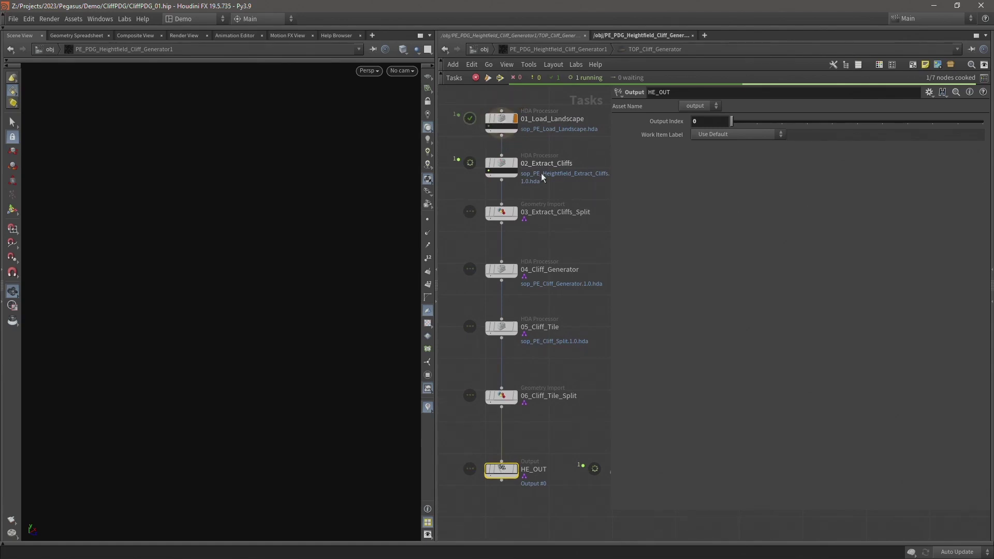
left_click_drag(555, 149, 462, 185)
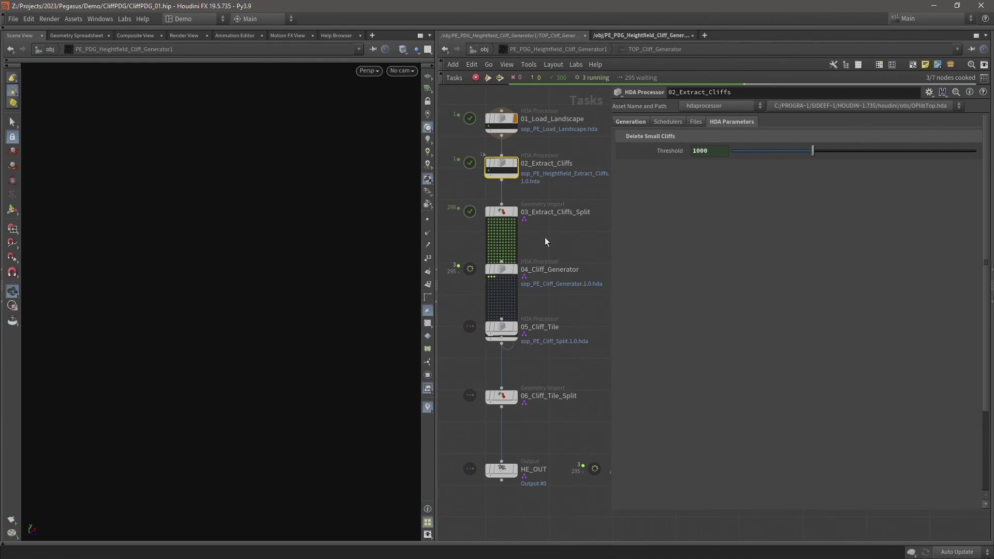
middle_click_drag(548, 233, 553, 153)
left_click_drag(521, 431, 504, 381)
left_click_drag(499, 247, 504, 341)
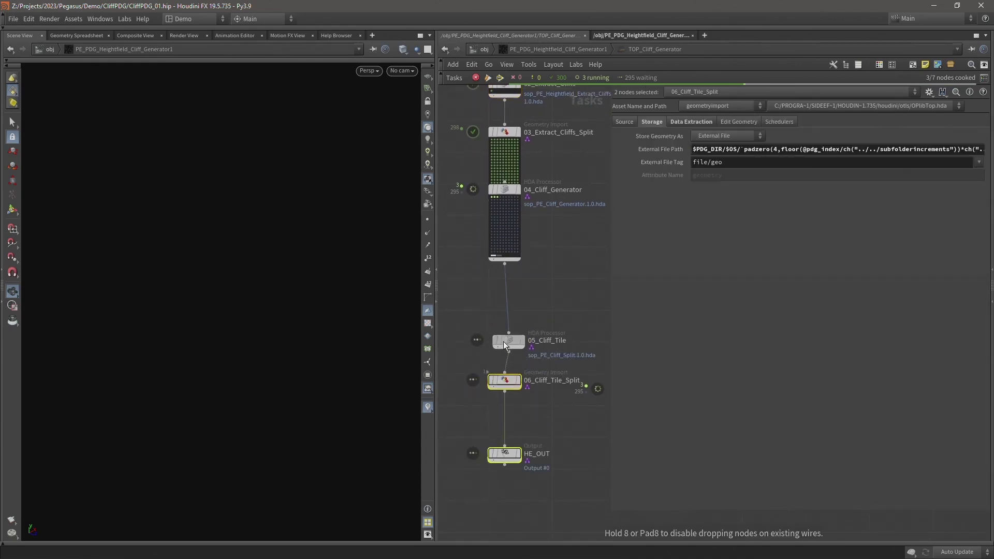
left_click_drag(498, 194, 499, 218)
middle_click_drag(542, 169, 549, 201)
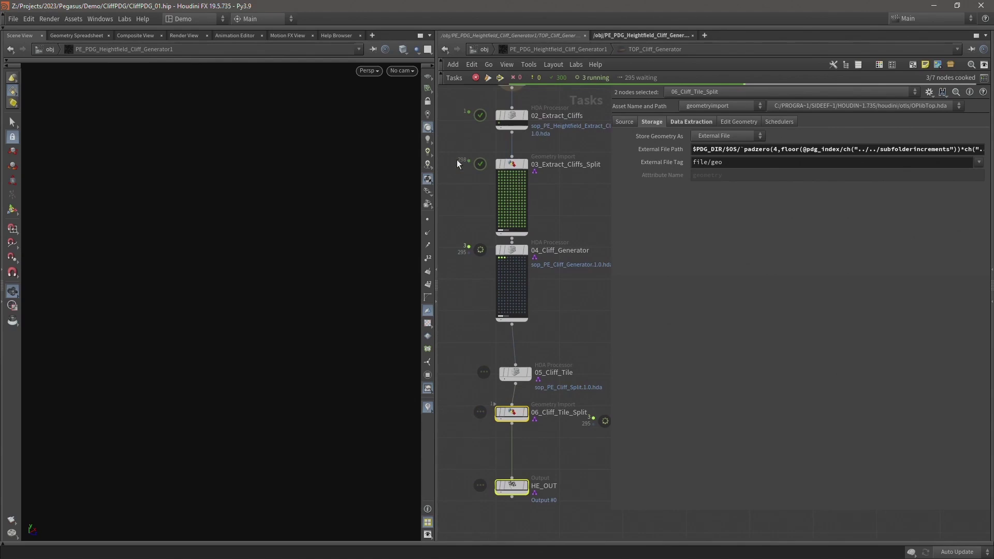
Widen the network view and move 04_Cliff_Generator slightly further below 03_Extract_Cliffs_Split while the cook runs
scroll(465, 164, "up", 2)
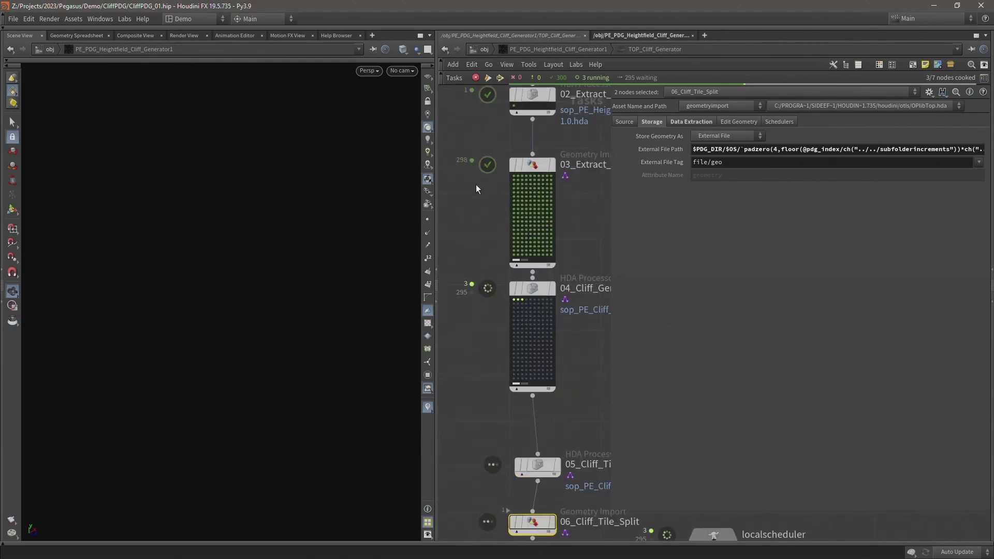
middle_click_drag(468, 186, 458, 184)
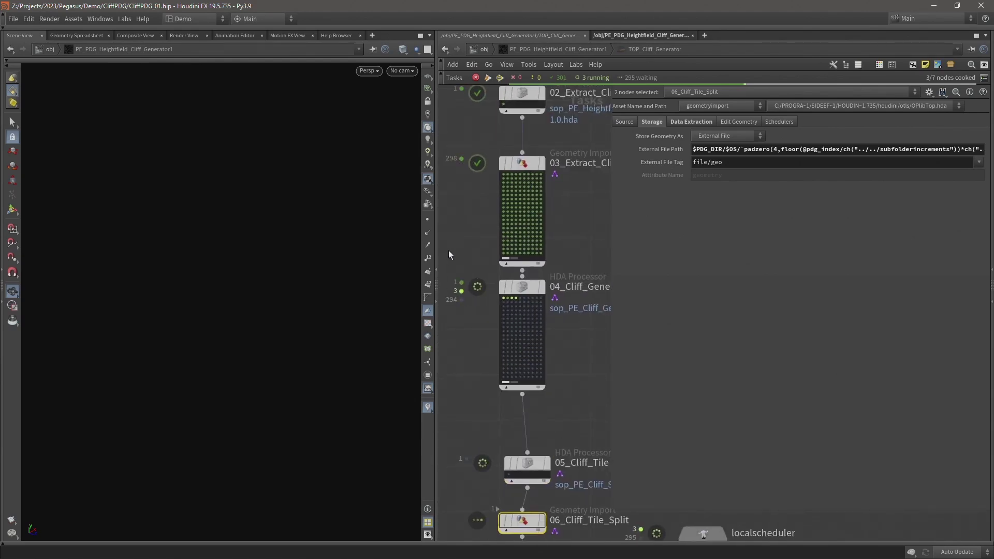
left_click_drag(612, 241, 693, 245)
middle_click_drag(630, 242, 647, 163)
left_click_drag(541, 210, 542, 232)
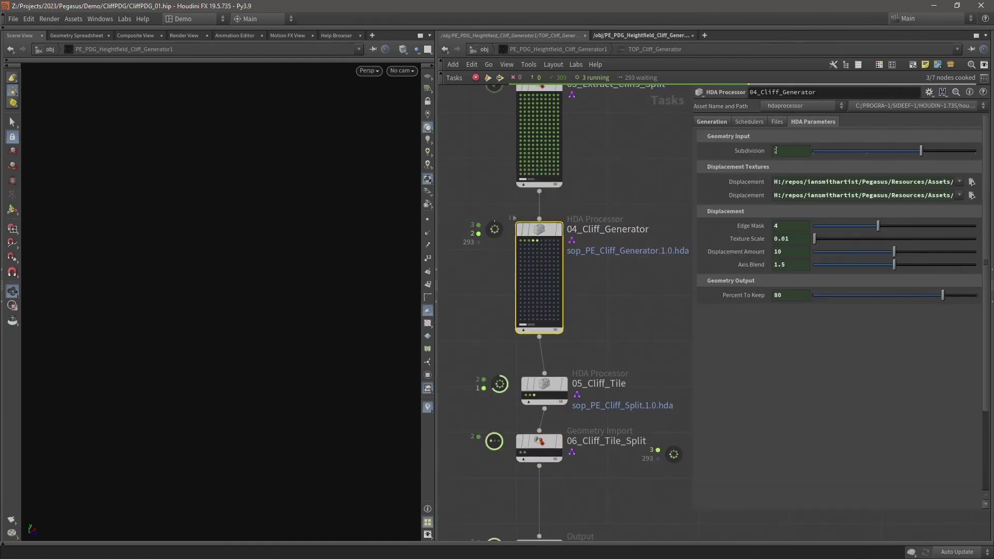
middle_click_drag(609, 337, 609, 284)
Monitor memory usage in Task Manager during the cook, and open the 06_Cliff_Tile_Split output folder in File Explorer
key("ctrl+shift+Escape")
left_click_drag(525, 106, 407, 107)
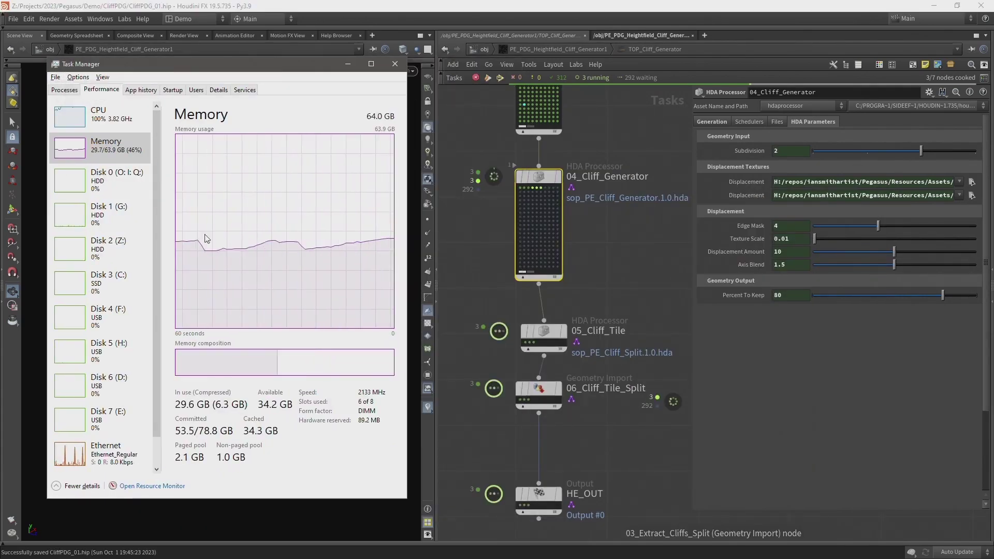
left_click(766, 160)
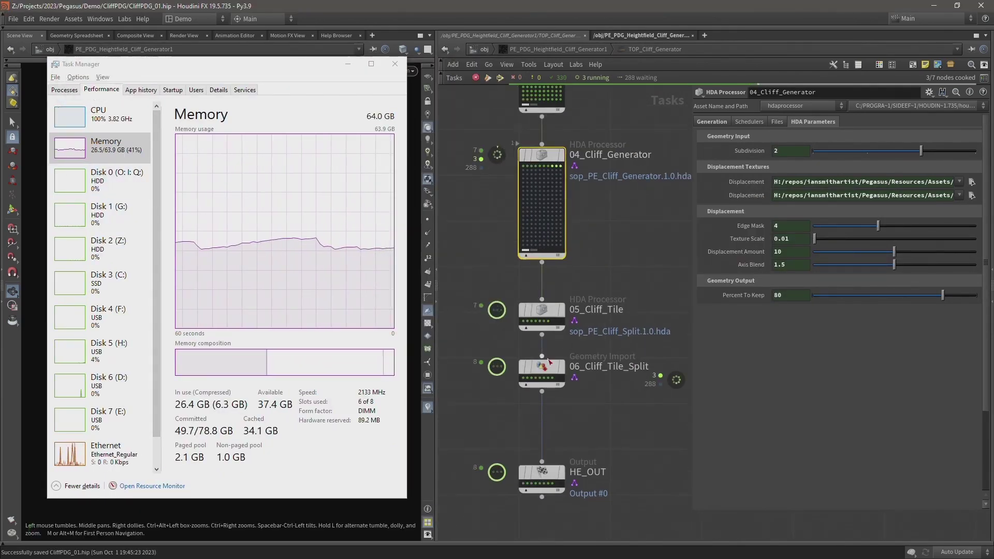
left_click(168, 66)
left_click_drag(166, 57, 166, 218)
key("alt+Tab")
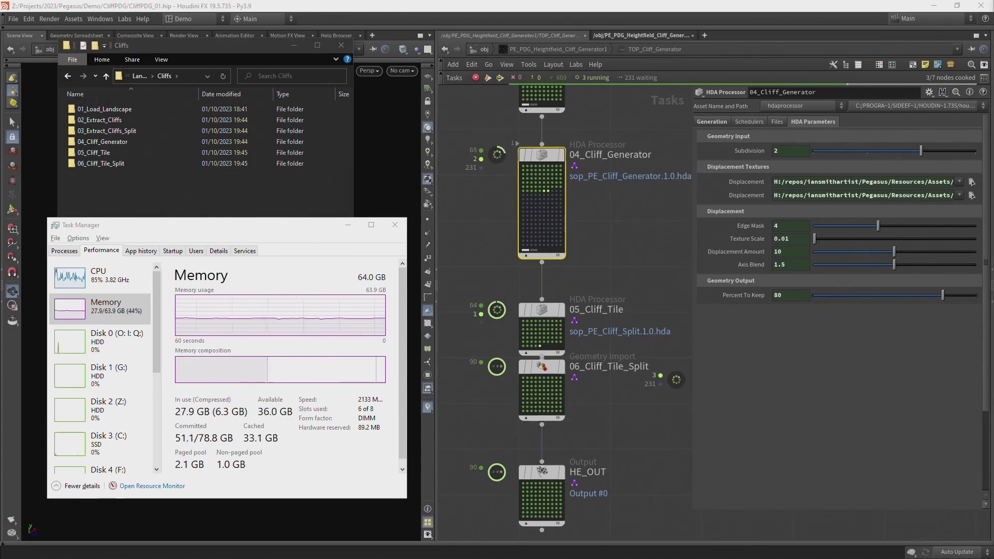
double_click(103, 164)
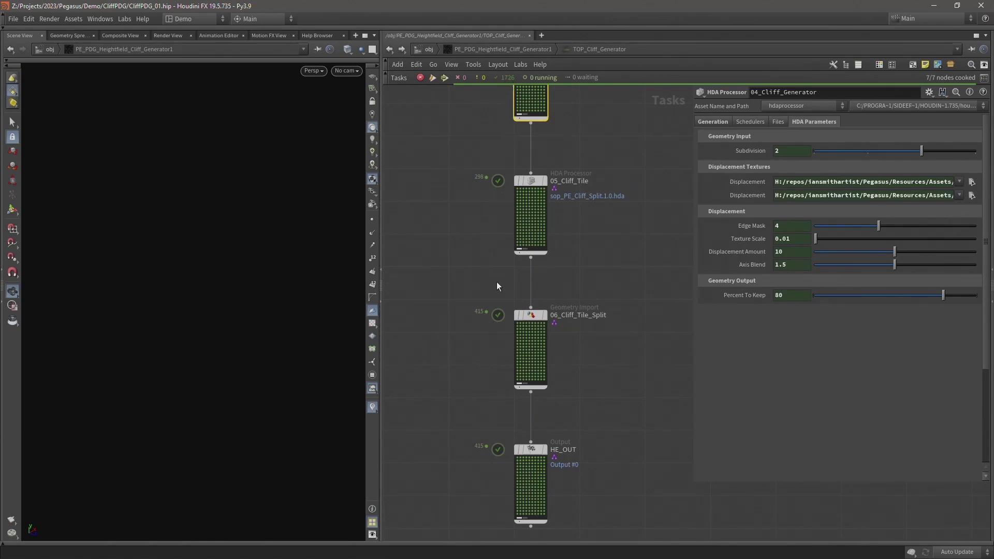
Review the cooked work items on 04_Cliff_Generator, 05_Cliff_Tile, 06_Cliff_Tile_Split and HE_OUT in the Houdini task network
middle_click_drag(497, 283, 514, 237)
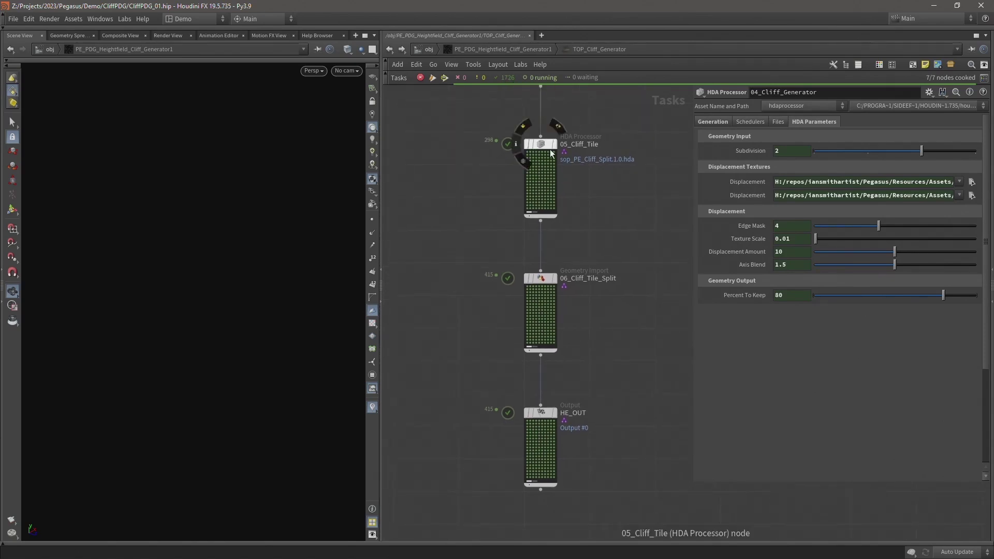
middle_click_drag(566, 141, 548, 272)
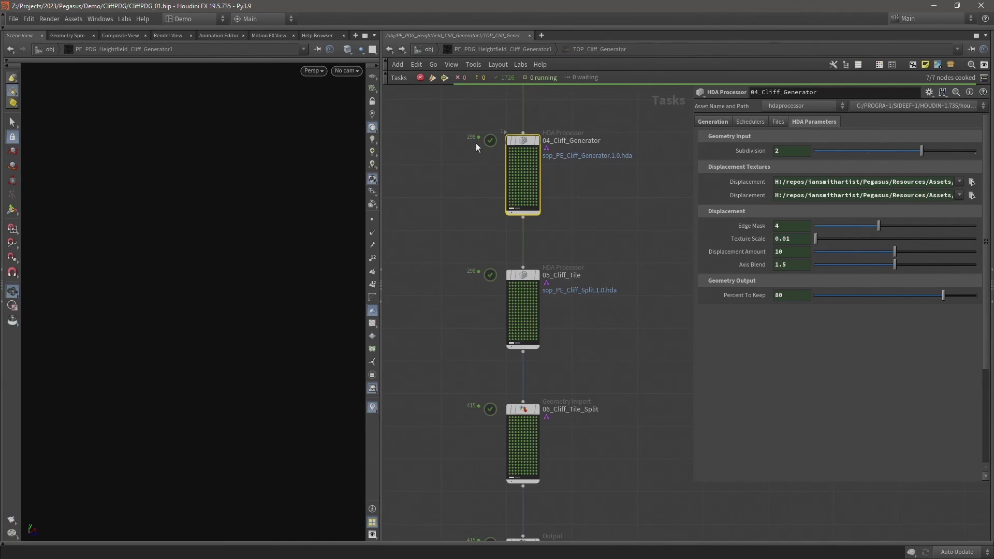
scroll(475, 154, "up", 3)
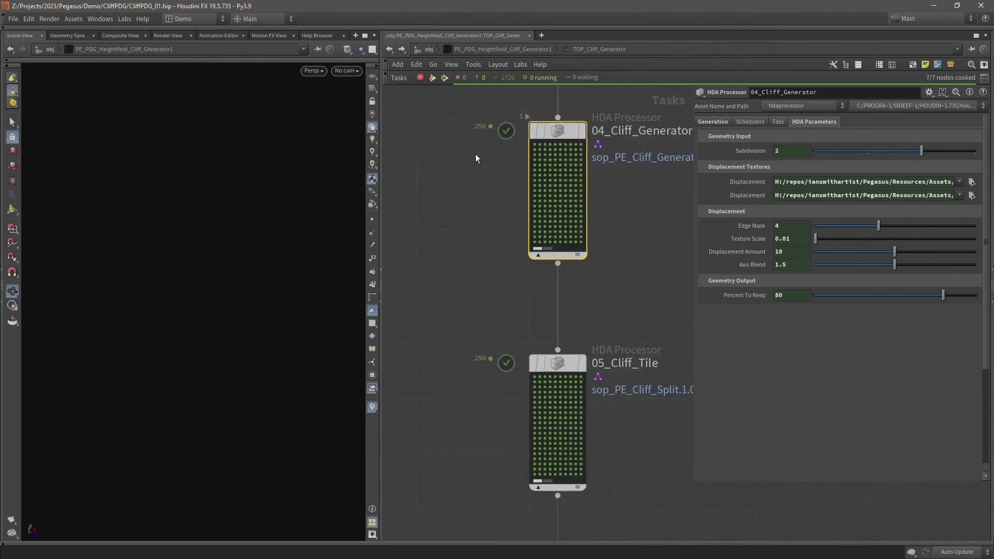
middle_click_drag(475, 154, 473, 157)
scroll(473, 158, "up", 1)
middle_click_drag(473, 459, 446, 210)
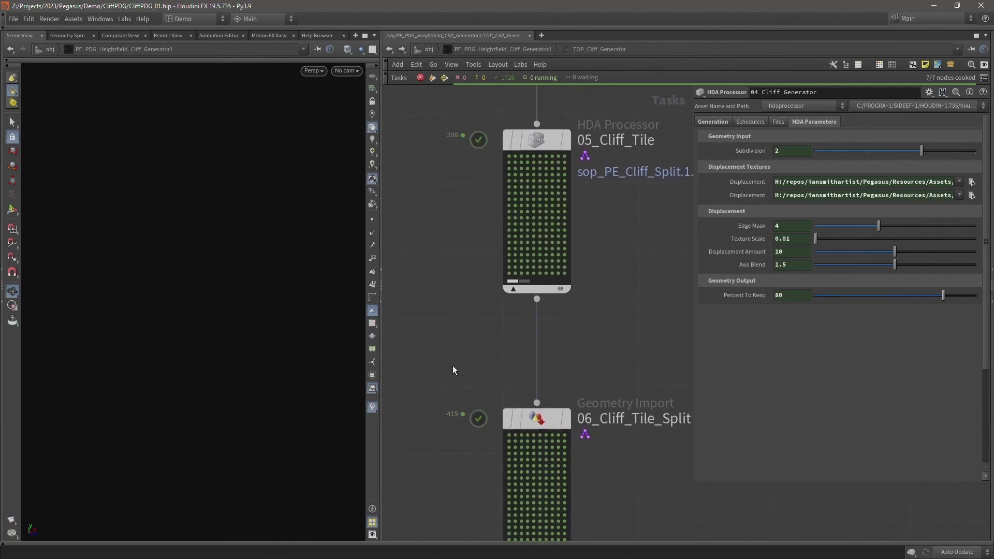
middle_click_drag(453, 366, 435, 173)
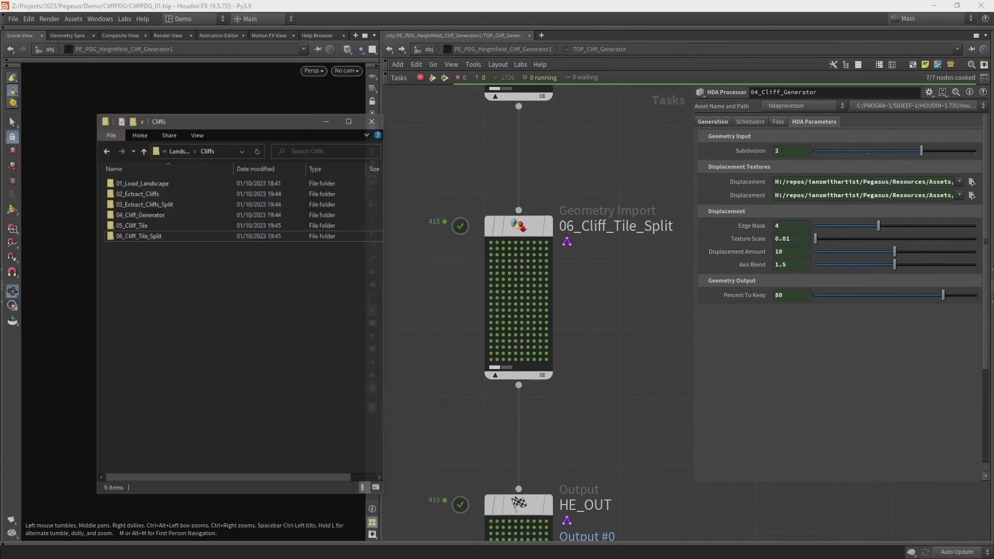
In File Explorer, examine the 06_Cliff_Tile_Split subfolders and the .bgeo files in folder 0400, and return to the subfolder list
left_click_drag(227, 121, 201, 97)
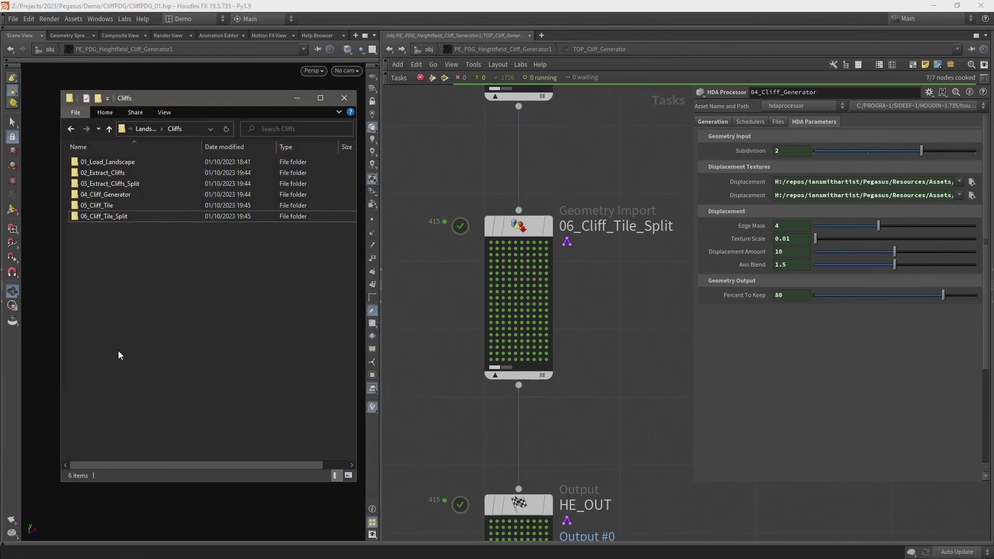
double_click(102, 215)
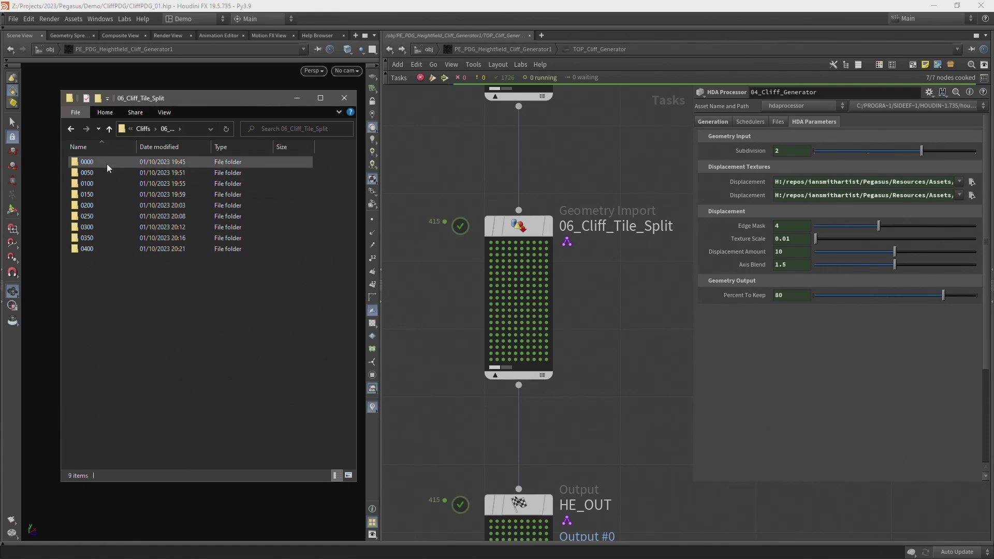
double_click(95, 249)
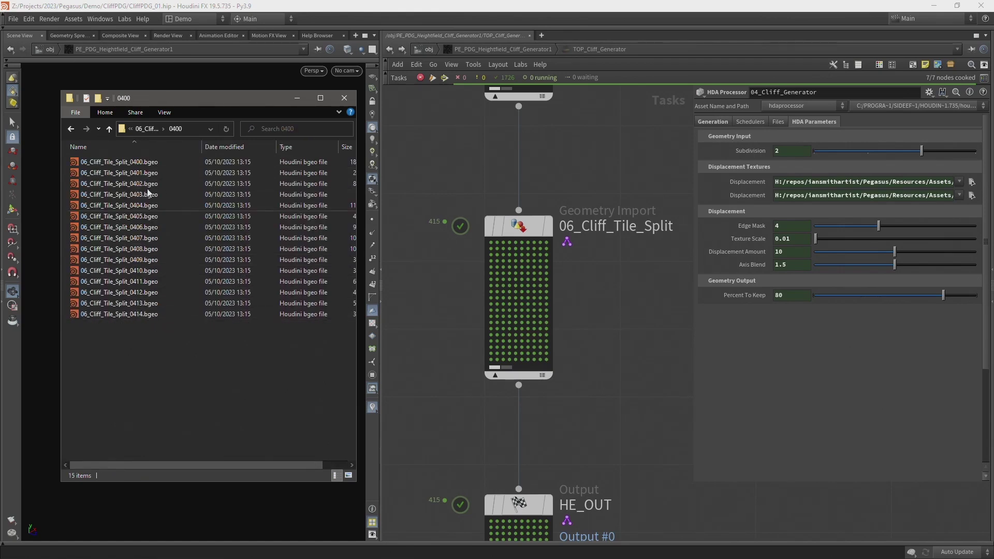
left_click(149, 129)
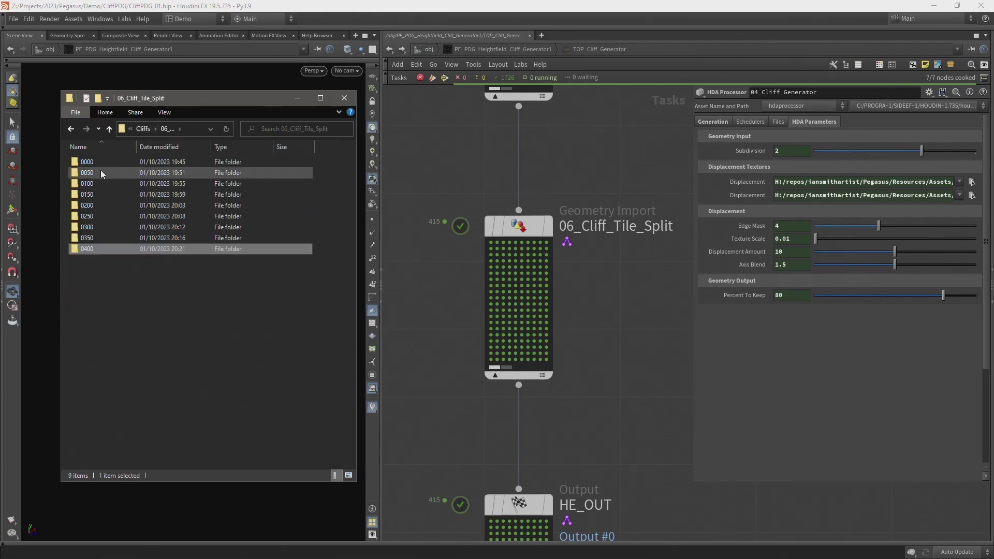
left_click(169, 263)
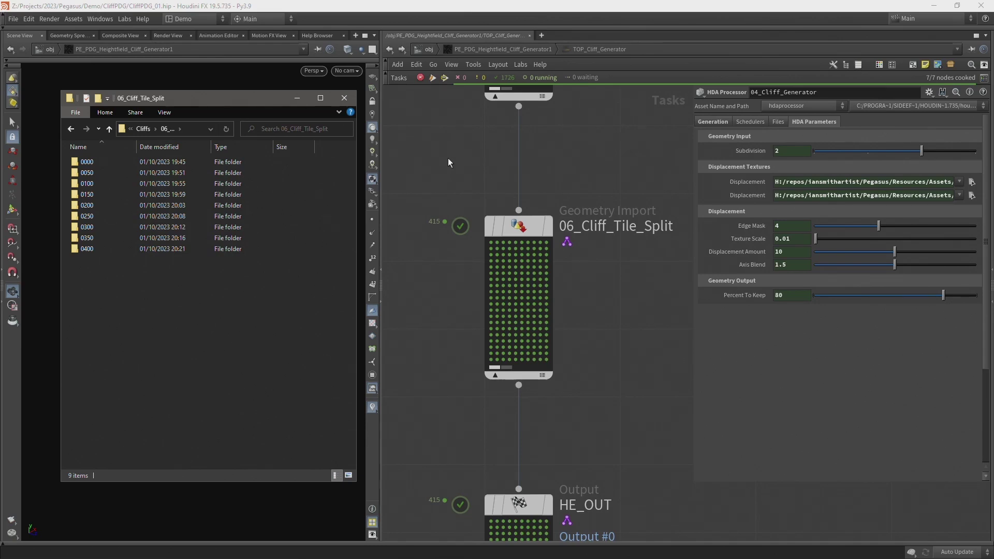
In Houdini, return to the object level and add a Geometry node below the existing HDA and cliff generator nodes
left_click(428, 50)
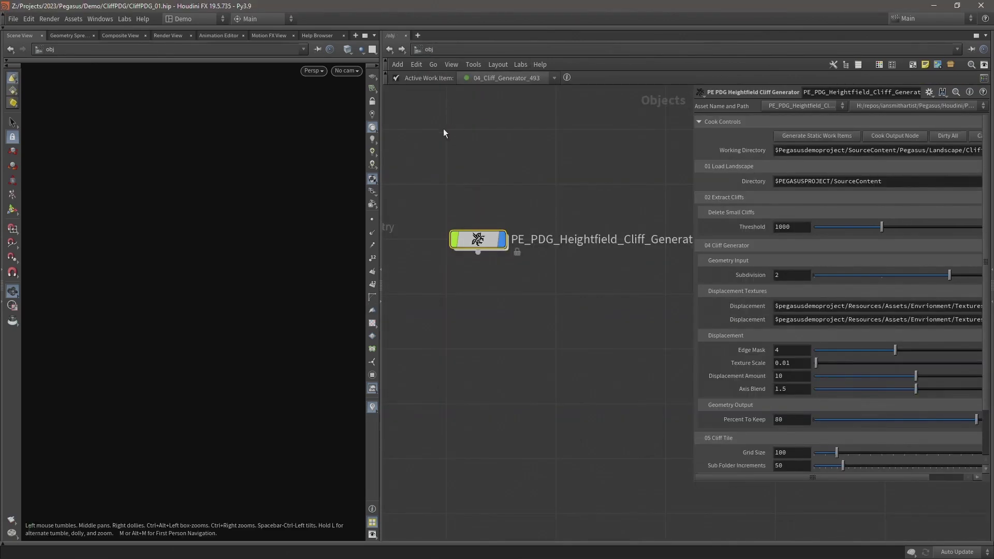
middle_click_drag(448, 122, 549, 100)
left_click(523, 316)
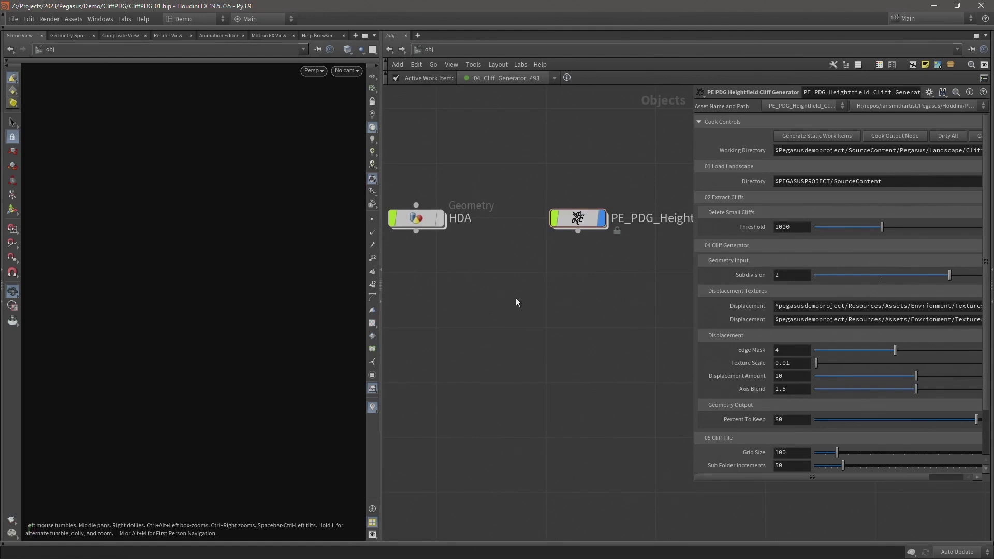
key("Tab")
type("geo")
key("Return")
key("Return")
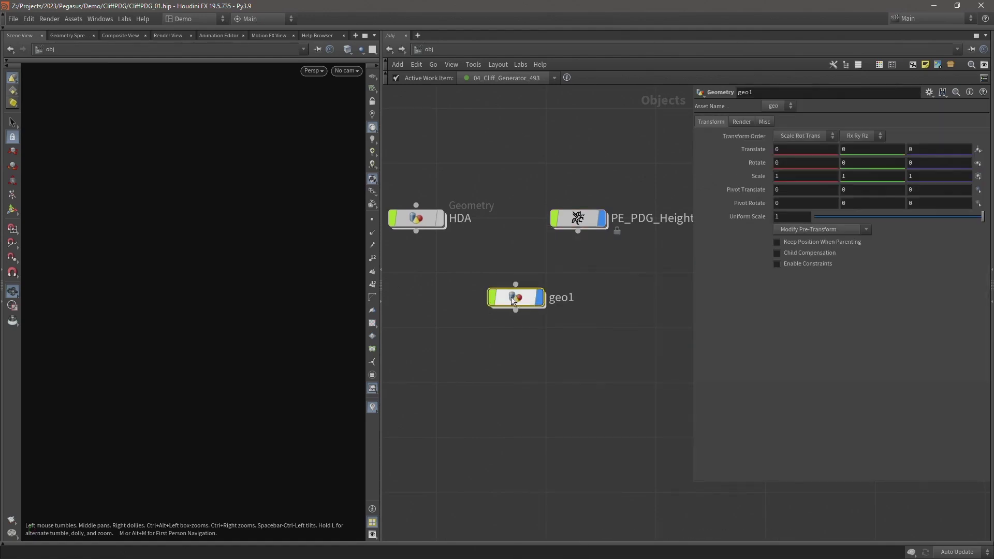
Rename the new geometry node PE_PDG_FilePattern
double_click(562, 298)
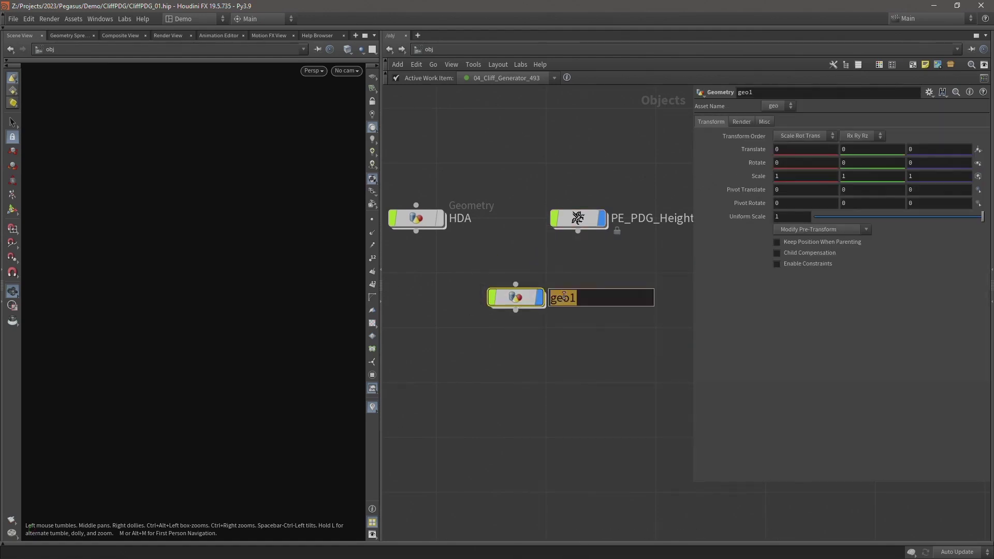
type("PE_")
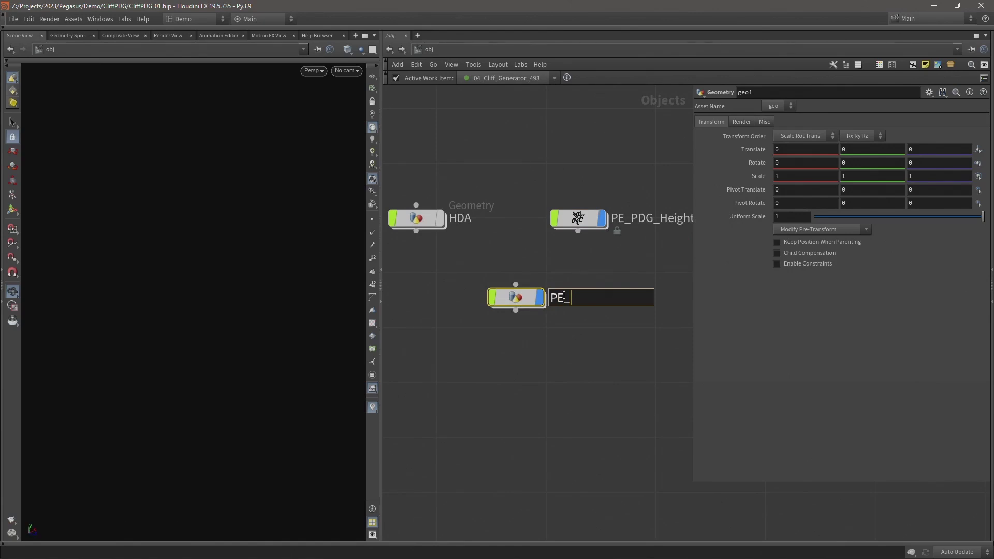
type("PDG_FilePattern")
key("Return")
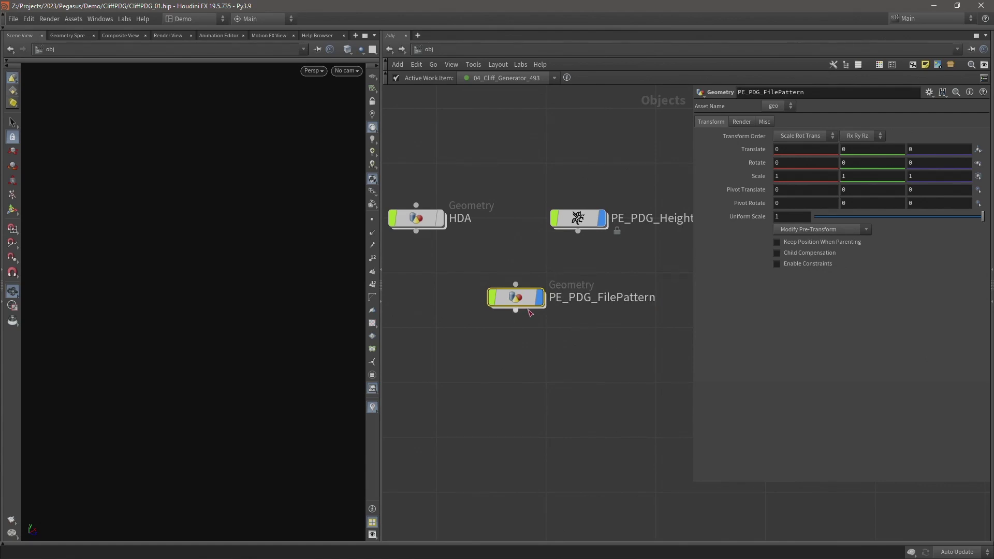
Add a TOP Network inside PE_PDG_FilePattern and name it TOP_FilePattern
double_click(529, 300)
key("Tab")
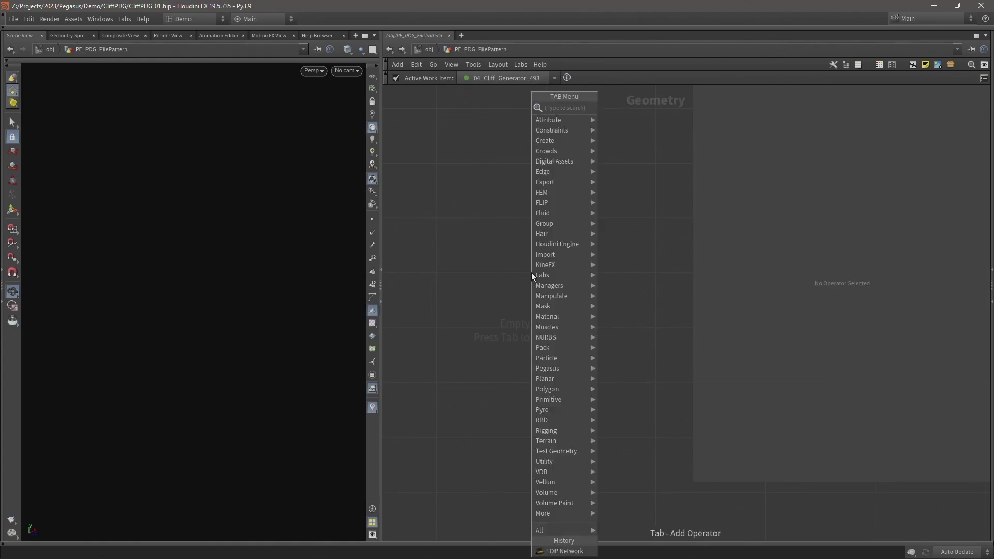
type("topnet")
key("Return")
left_click(531, 273)
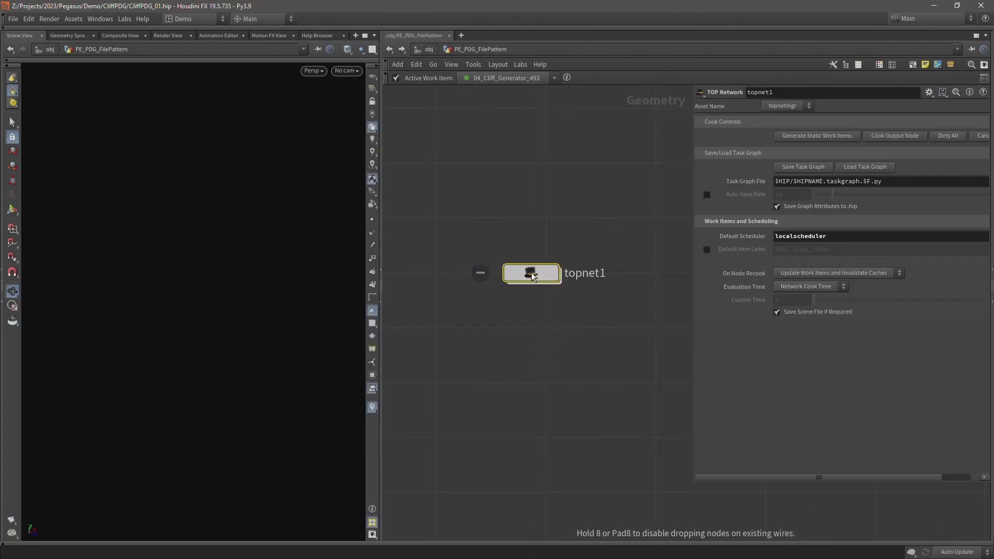
left_click(592, 271)
type("TOP")
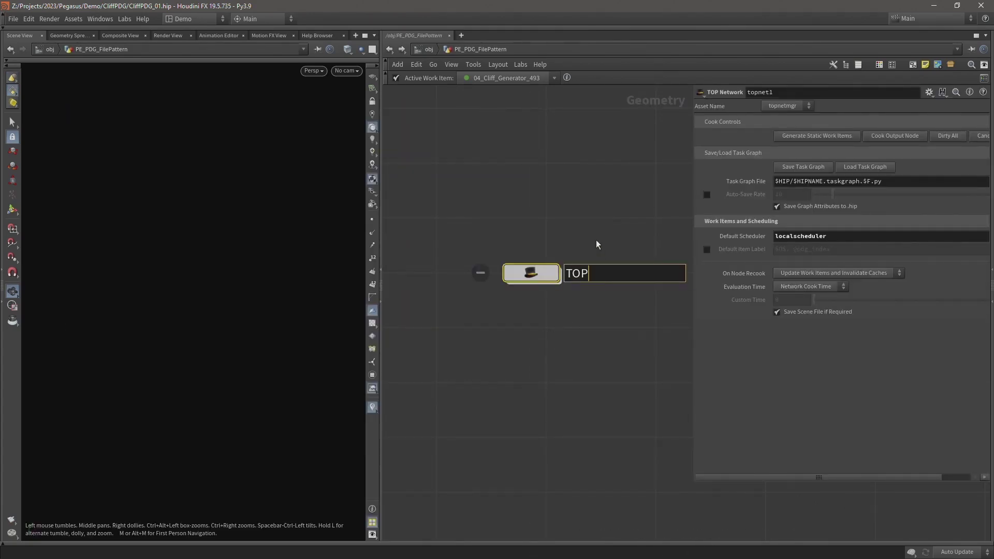
type("_FilePattern")
key("Return")
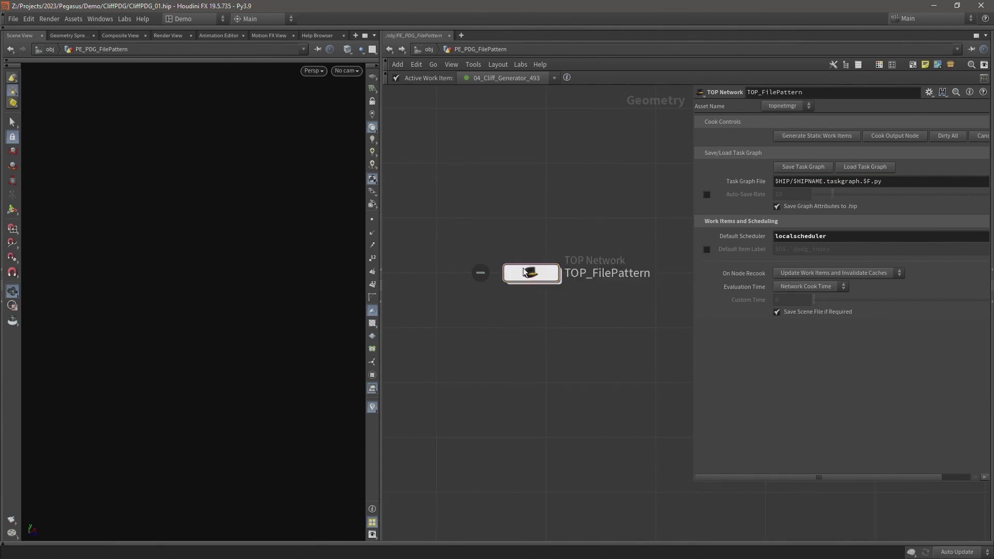
Enter TOP_FilePattern and place a File Pattern node directly below the localscheduler
double_click(529, 272)
middle_click_drag(611, 253, 499, 203)
middle_click_drag(591, 304, 537, 240)
scroll(559, 283, "up", 2)
key("Tab")
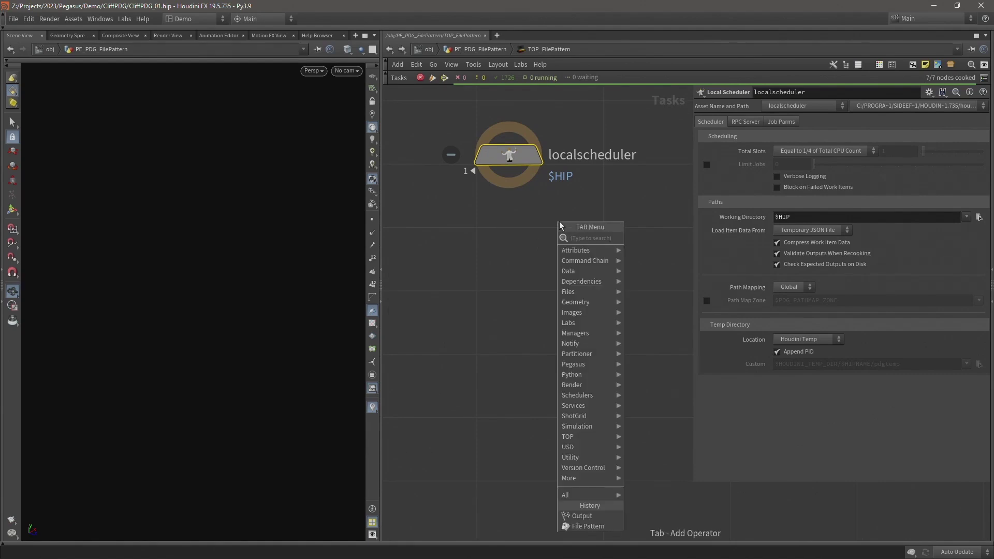
type("f")
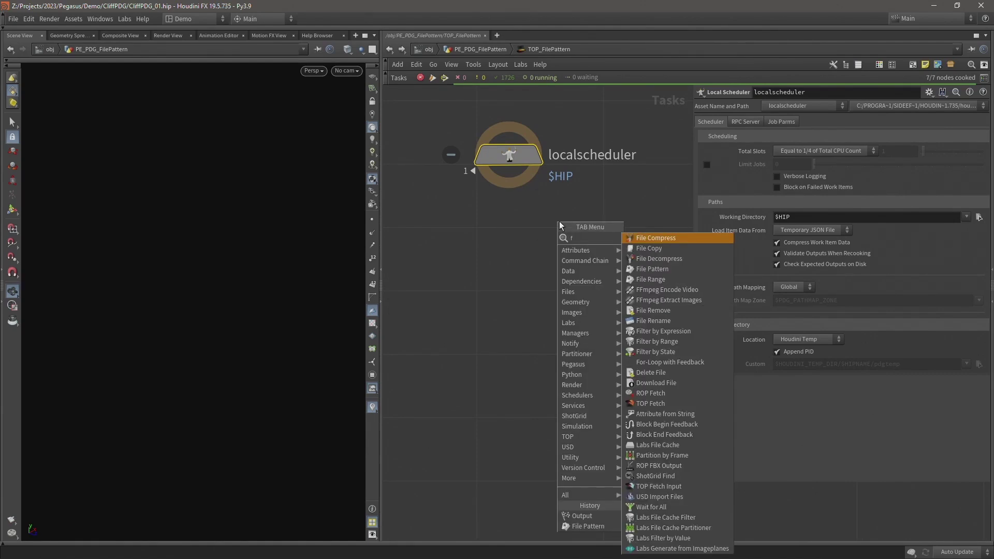
type("ilepat")
key("Return")
left_click(559, 222)
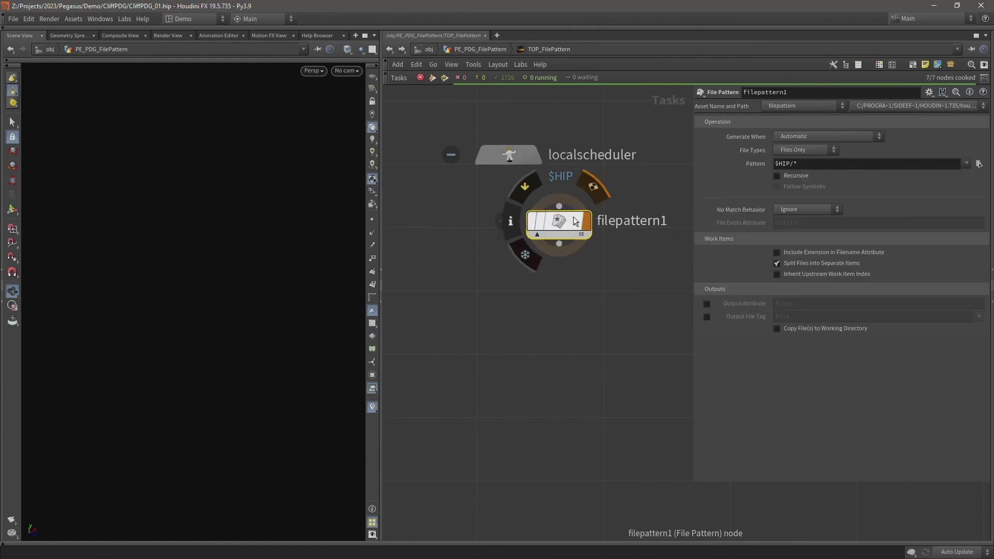
left_click_drag(574, 219, 523, 230)
Connect an Output node below the File Pattern node and name it HE_OUT
left_click(509, 255)
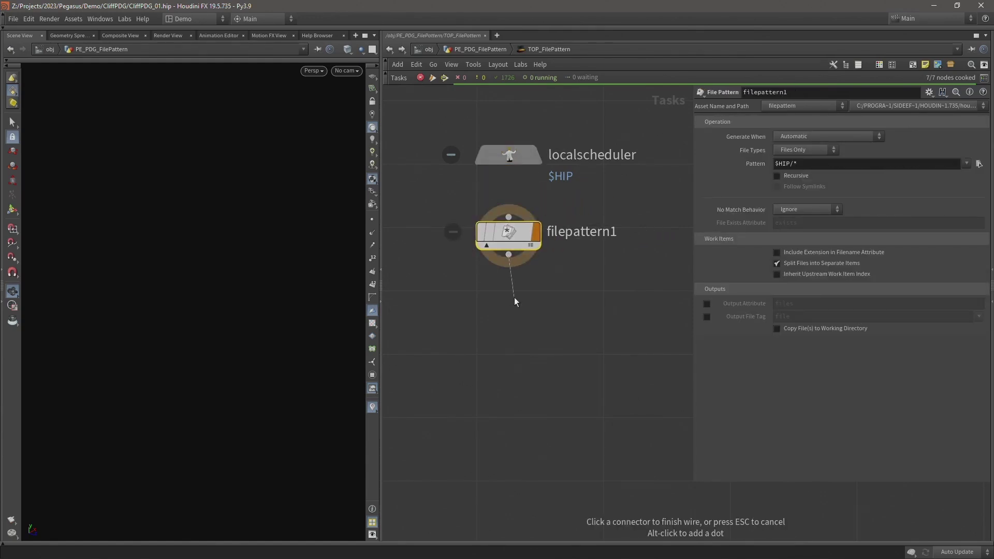
key("Tab")
type("out")
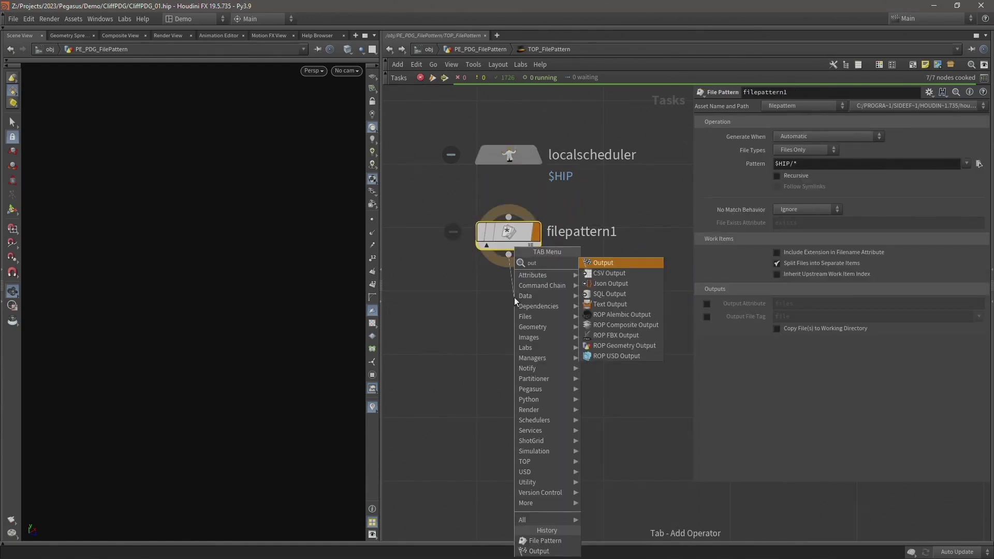
key("Return")
left_click_drag(508, 297, 501, 309)
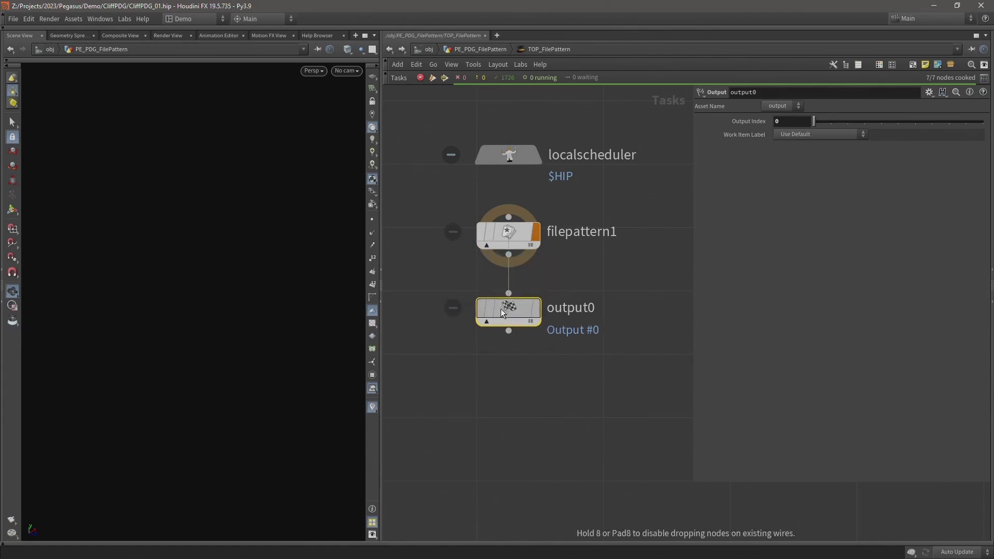
left_click(563, 313)
key("ctrl+a")
type("HE_OUT")
key("Return")
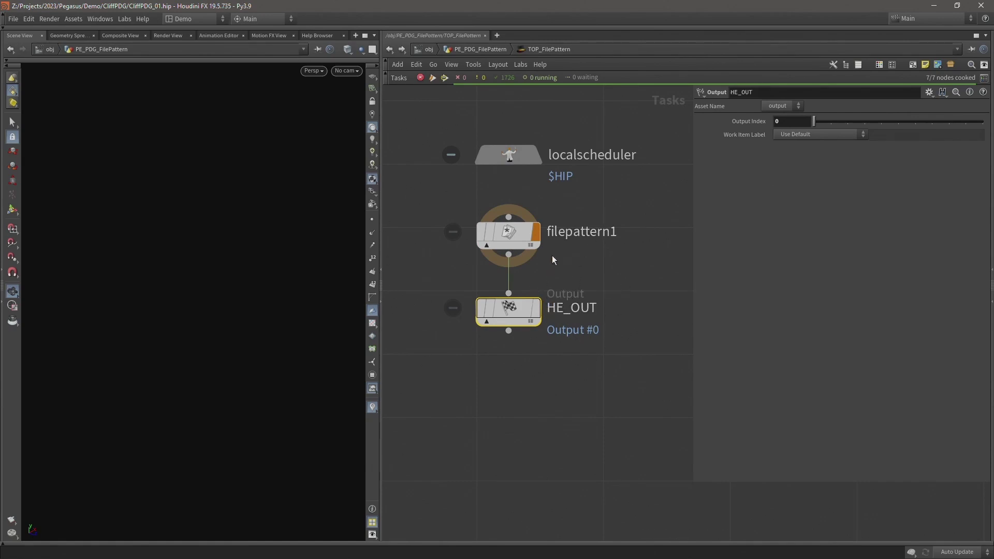
Set filepattern1's pattern to 06_Cliff_Tile_Split_0000.bgeo in $PegasusDemoProject/SourceContent/Pegasus/Landscape/Cliffs/06_Cliff_Tile_Split/0000
left_click(500, 233)
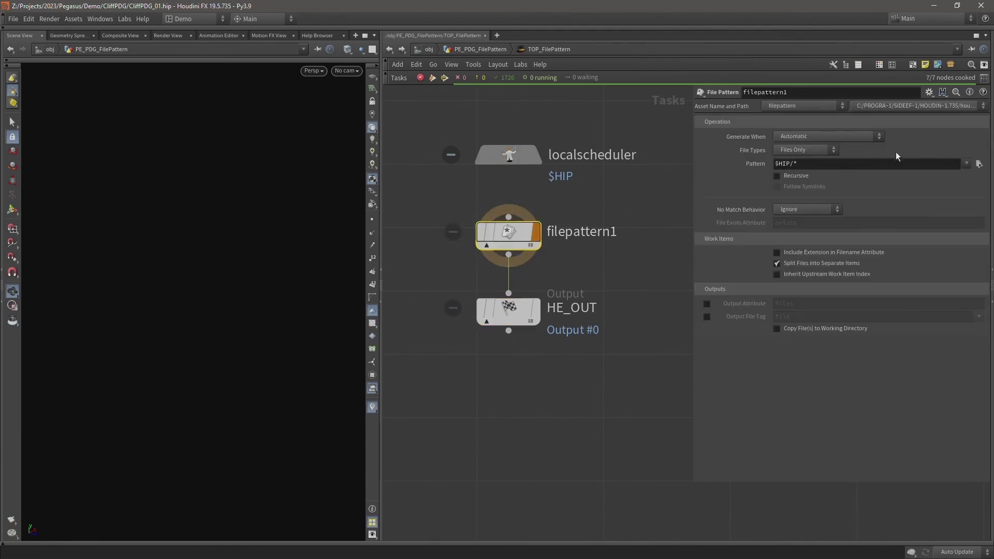
left_click_drag(809, 165, 757, 168)
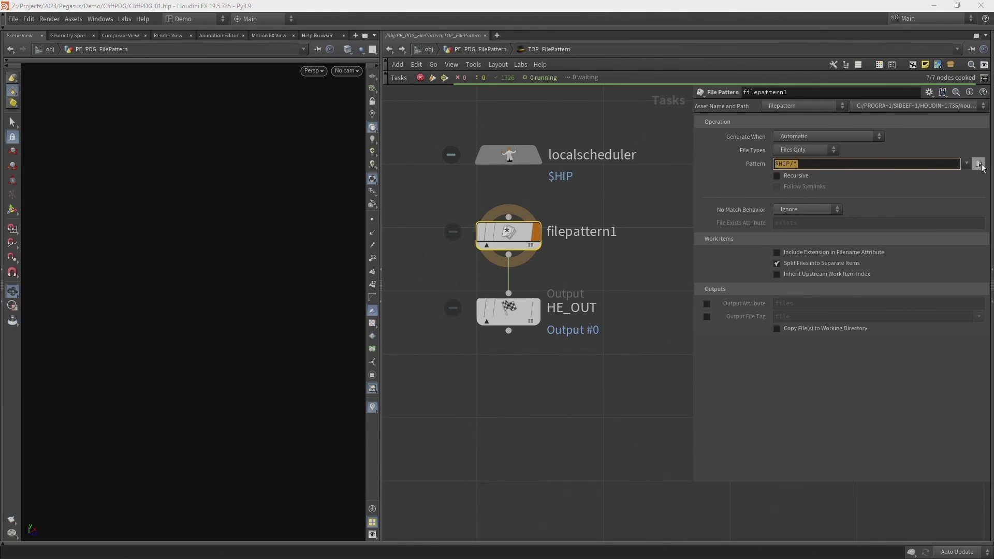
left_click(979, 163)
type("$Pegasus")
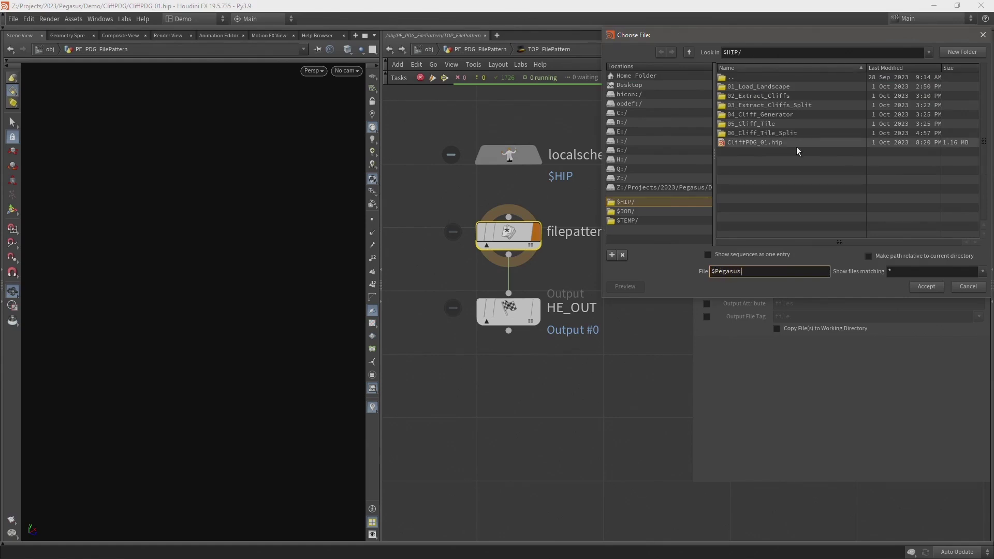
type("DemoProject")
key("Return")
double_click(732, 86)
double_click(736, 96)
double_click(735, 96)
double_click(744, 134)
double_click(732, 87)
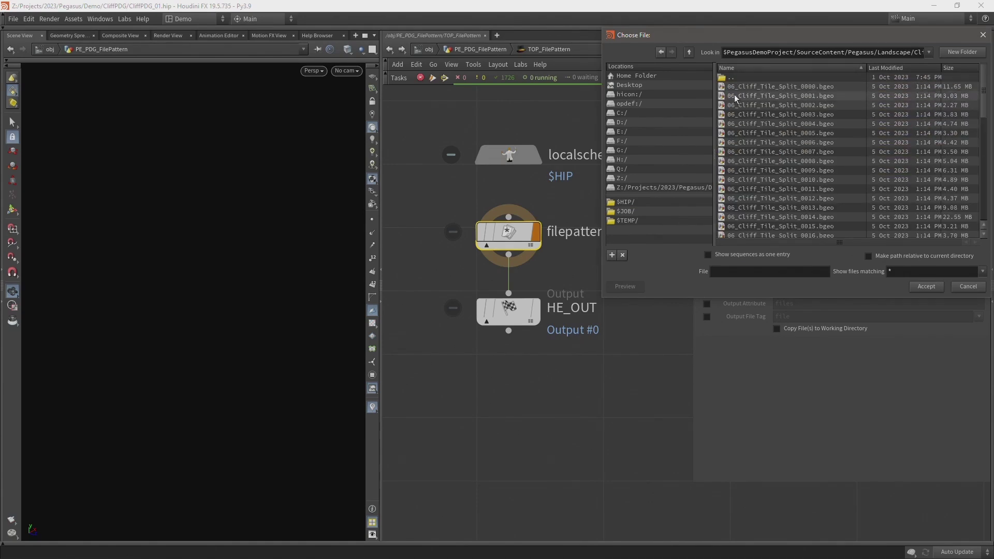
left_click(781, 85)
left_click(927, 287)
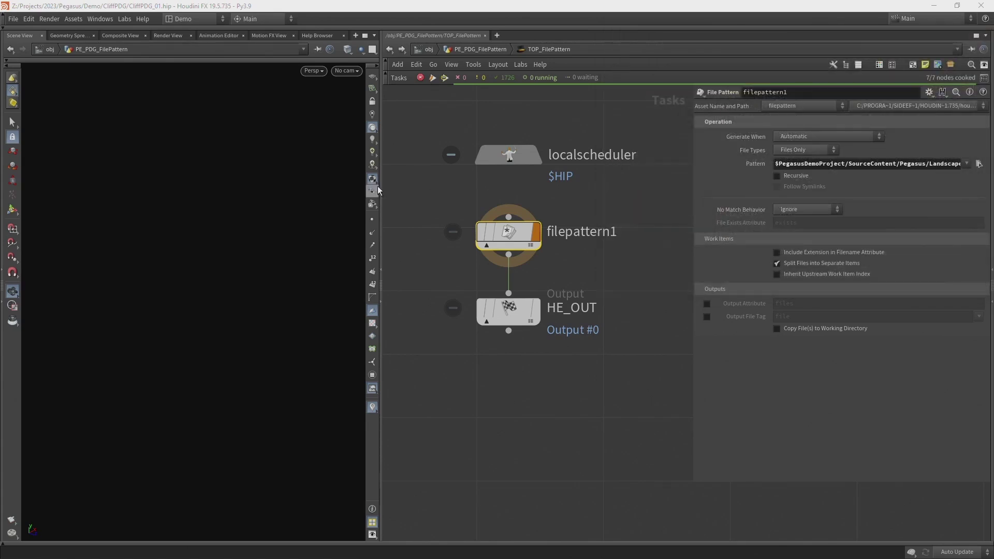
Widen the network and parameter areas to show the full pattern path, and generate filepattern1's work items
left_click_drag(381, 186, 193, 202)
middle_click_drag(608, 213, 493, 212)
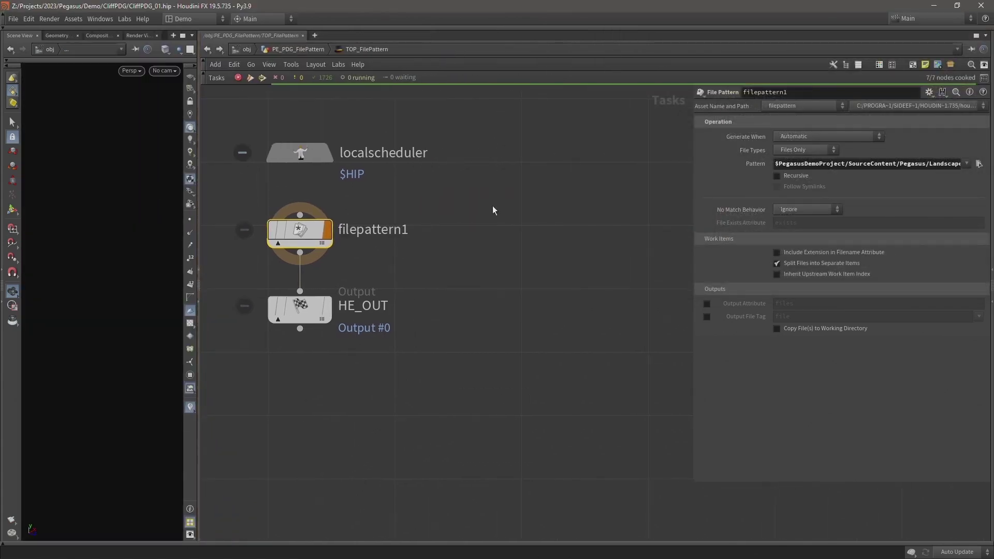
left_click_drag(694, 187, 442, 175)
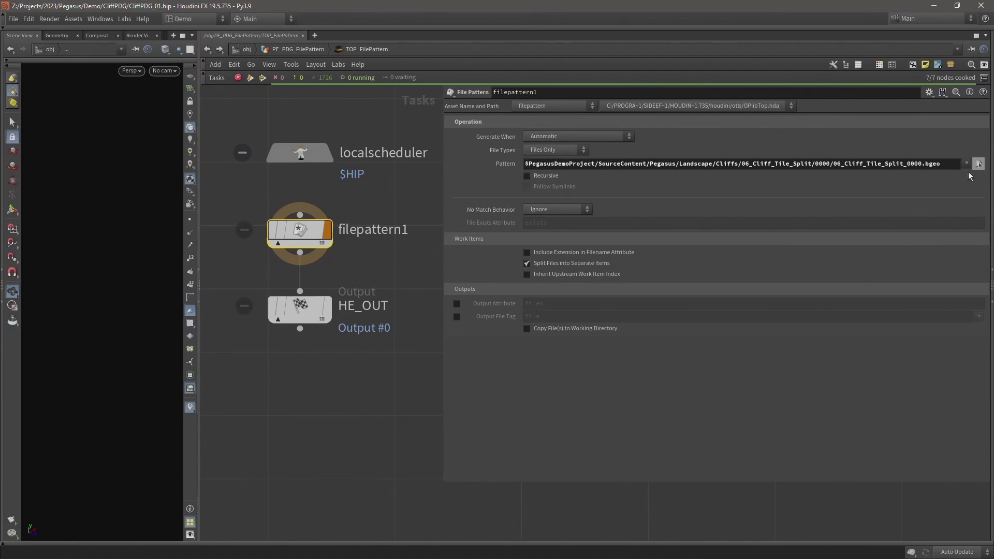
right_click(291, 232)
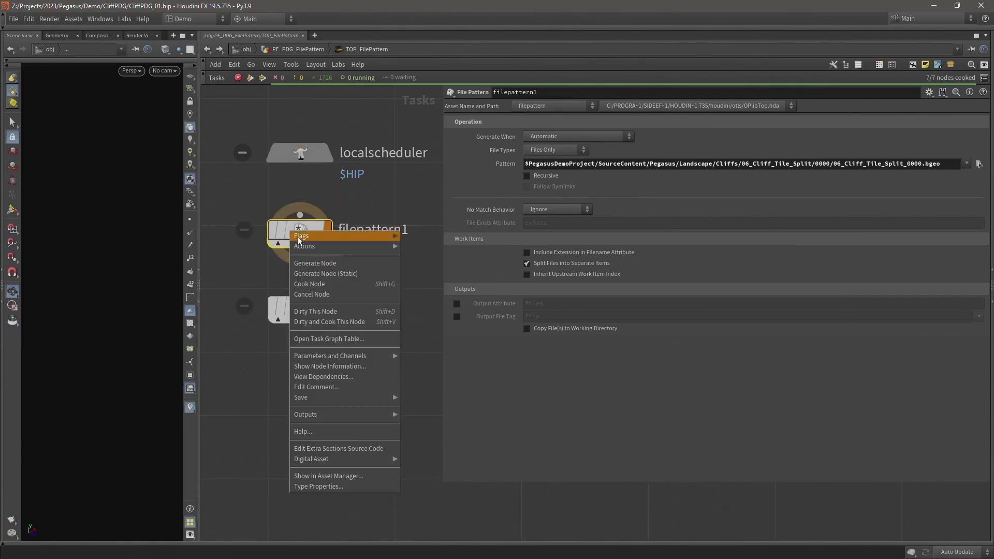
left_click(305, 263)
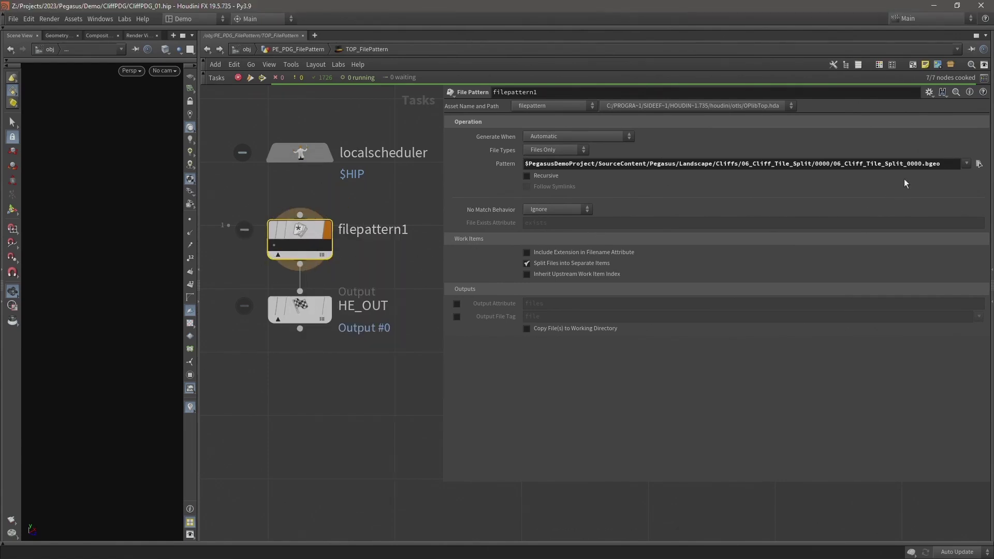
Replace the file name in filepattern1's pattern with *.bgeo, regenerate its work items, and move HE_OUT further down
left_click(921, 164)
left_click_drag(921, 165, 834, 157)
type("*")
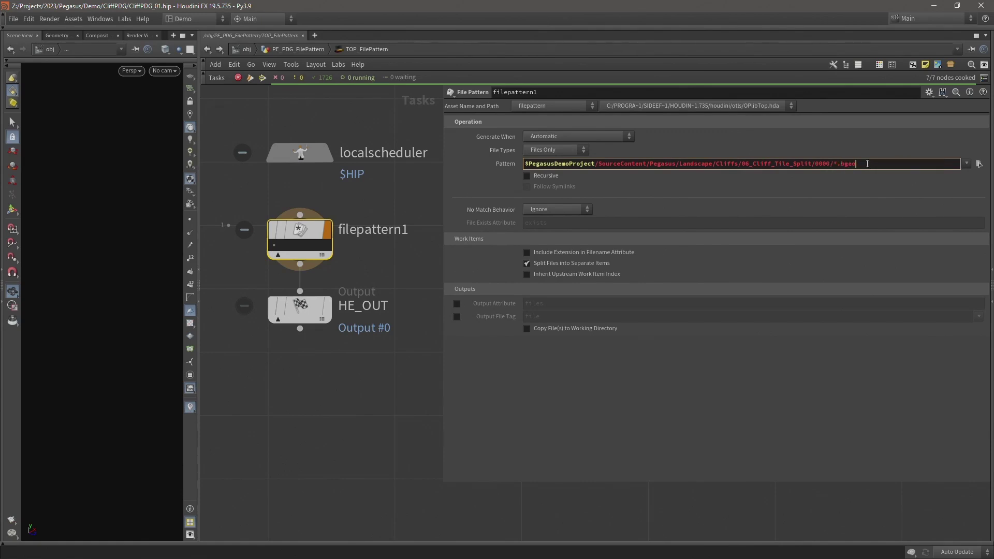
right_click(307, 229)
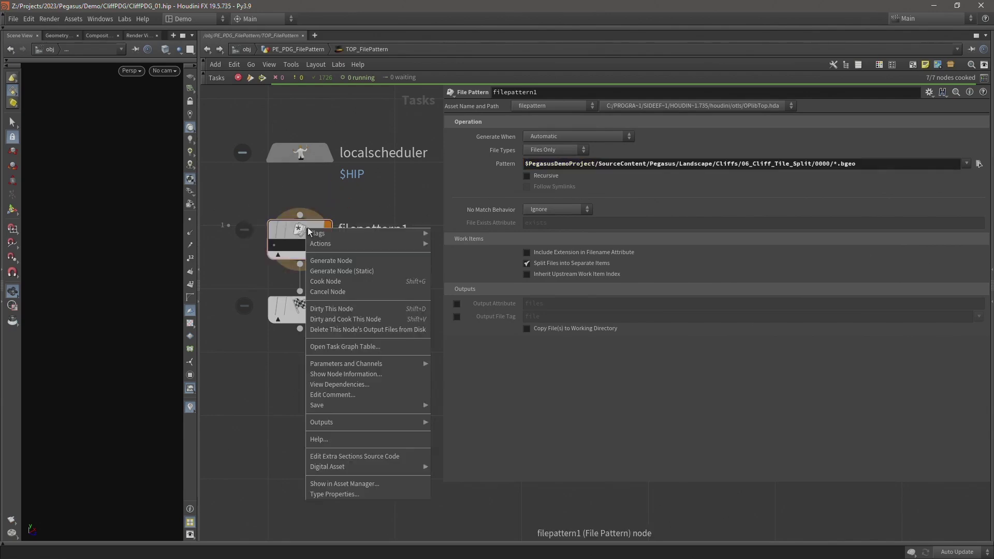
left_click(326, 260)
left_click_drag(301, 314, 311, 346)
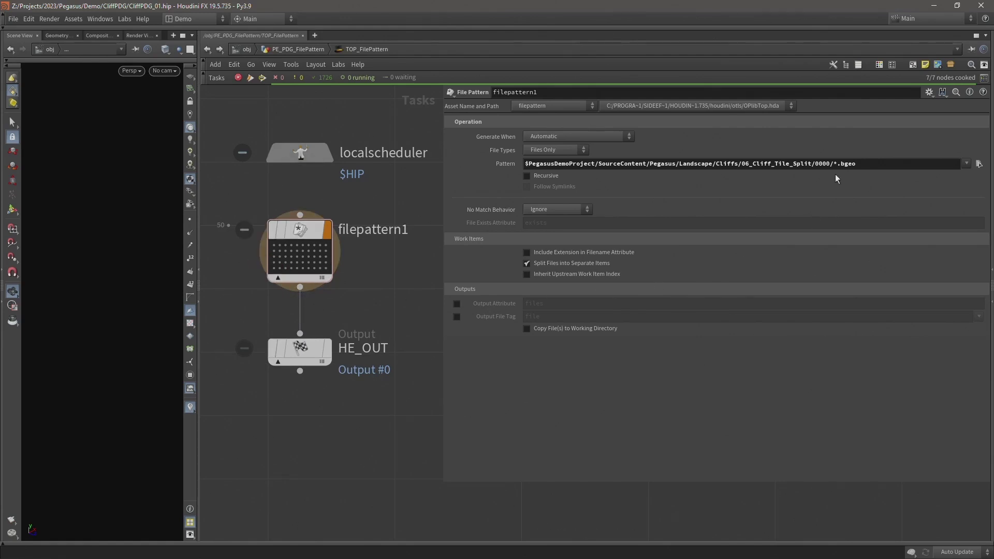
Examine the string pattern wildcards and examples on the Houdini pattern matching documentation page in the browser
key("alt+Tab")
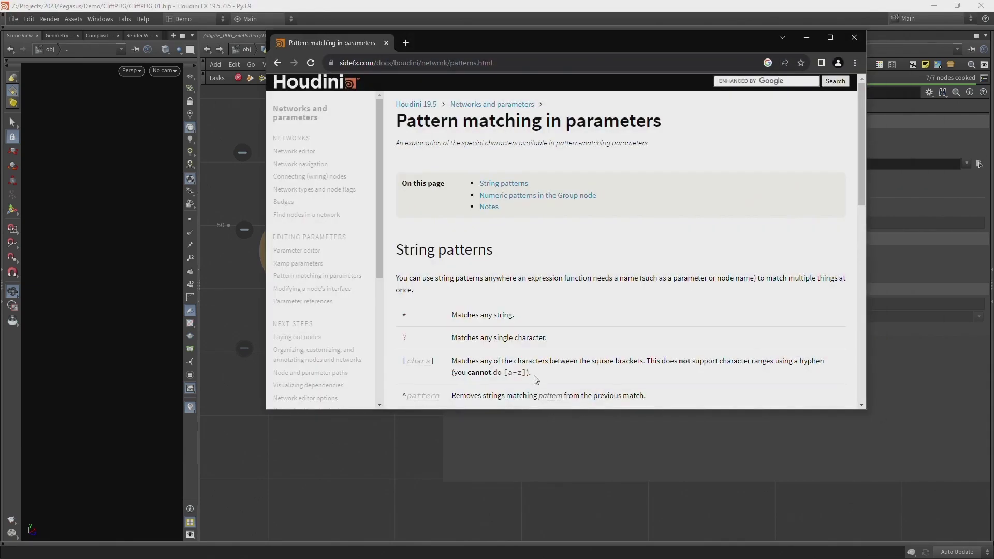
scroll(565, 292, "down", 1)
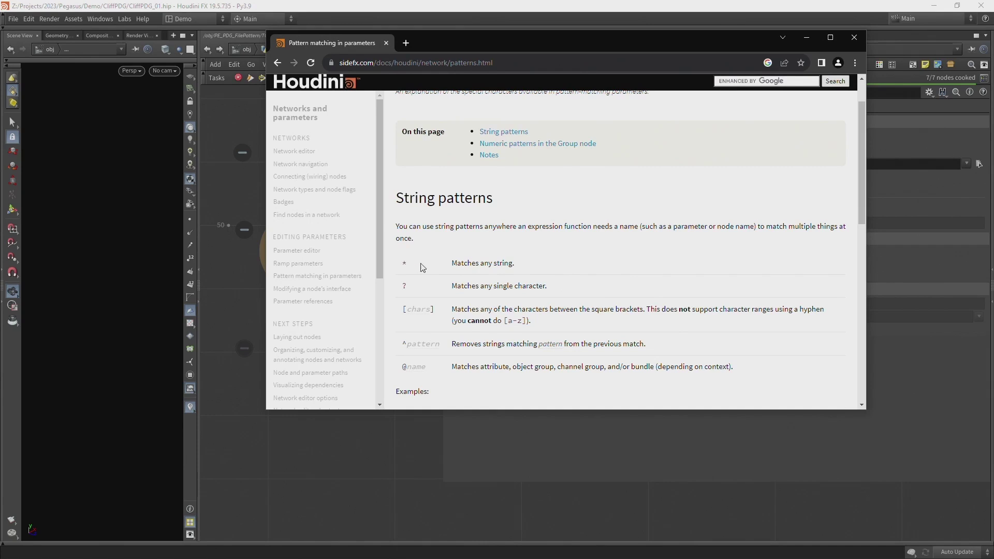
scroll(569, 215, "down", 3)
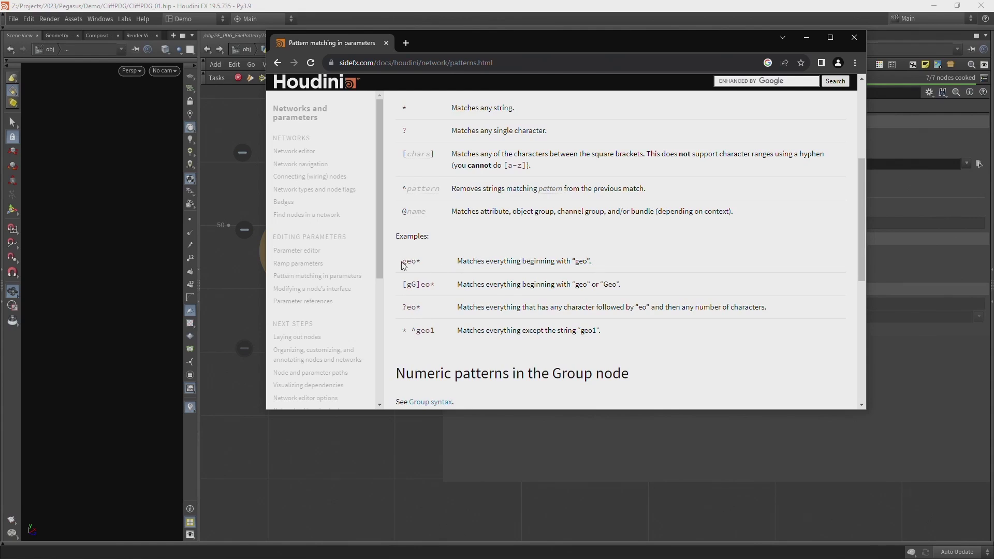
left_click(807, 37)
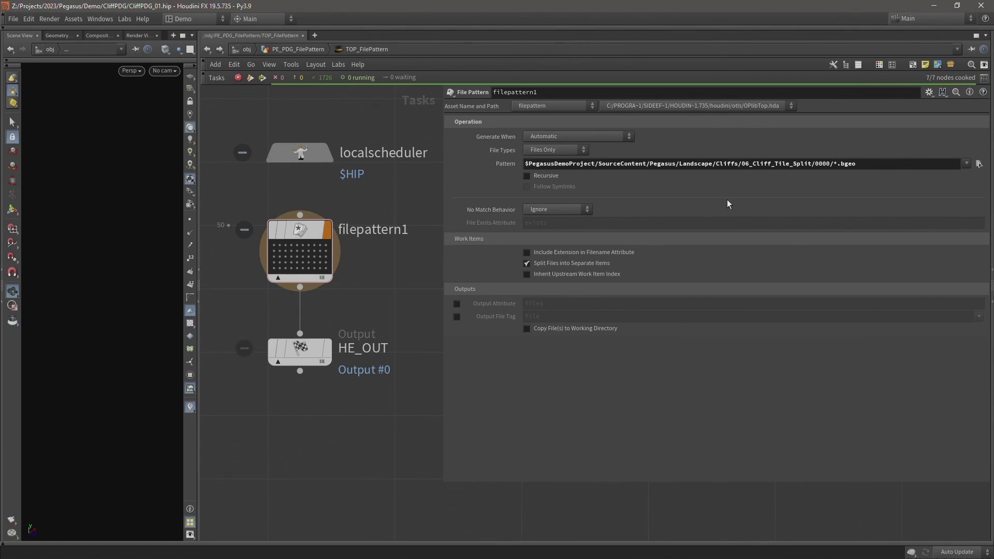
left_click_drag(839, 164, 856, 163)
left_click(384, 264)
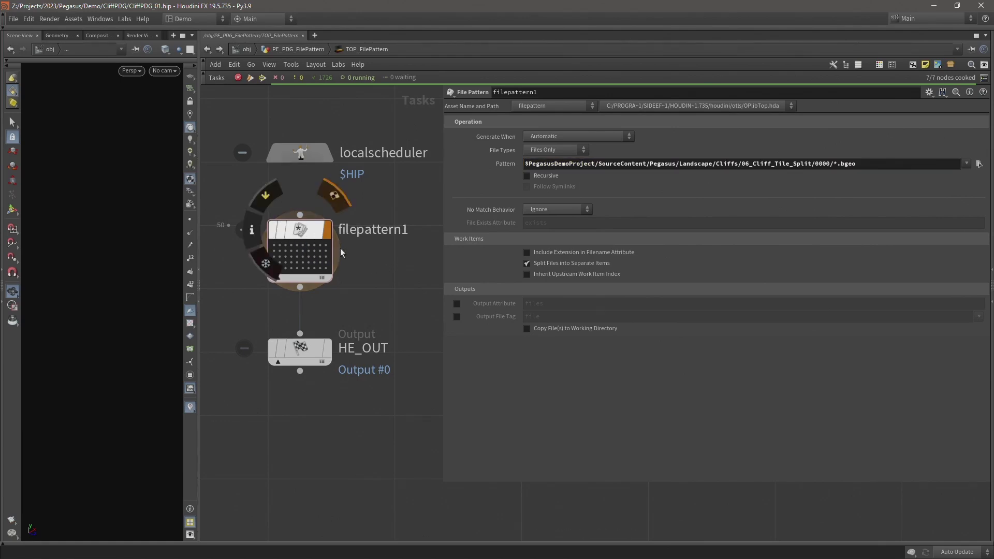
key("alt+Tab")
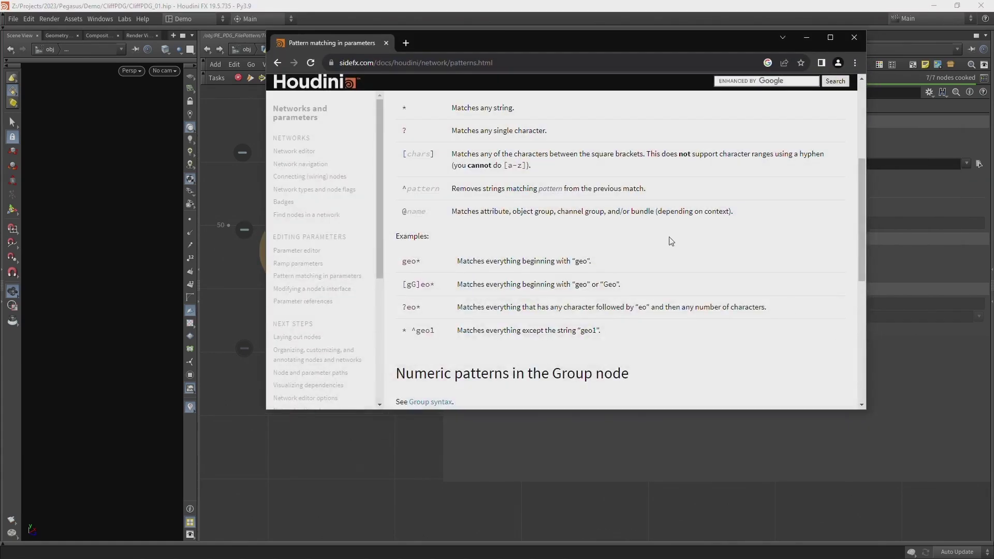
scroll(550, 205, "up", 2)
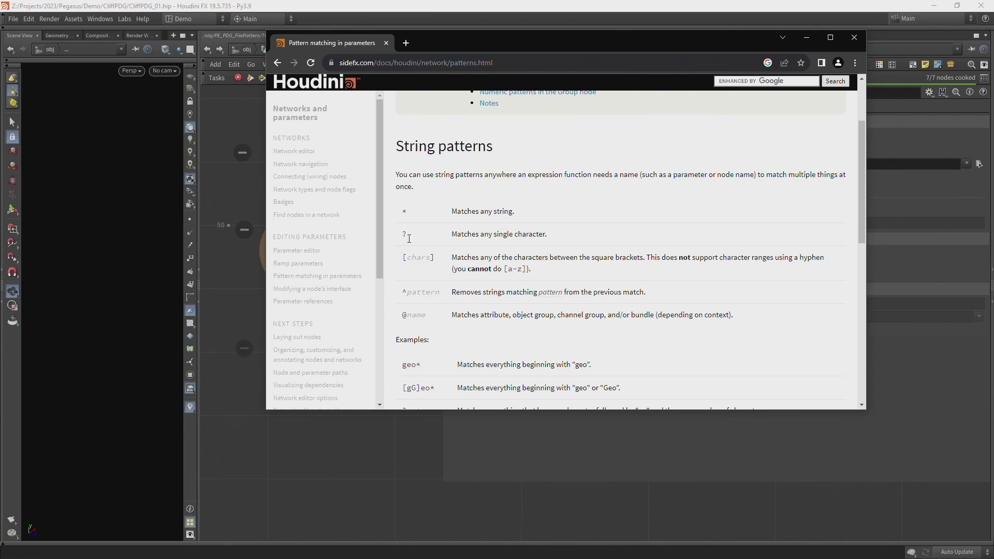
left_click(807, 38)
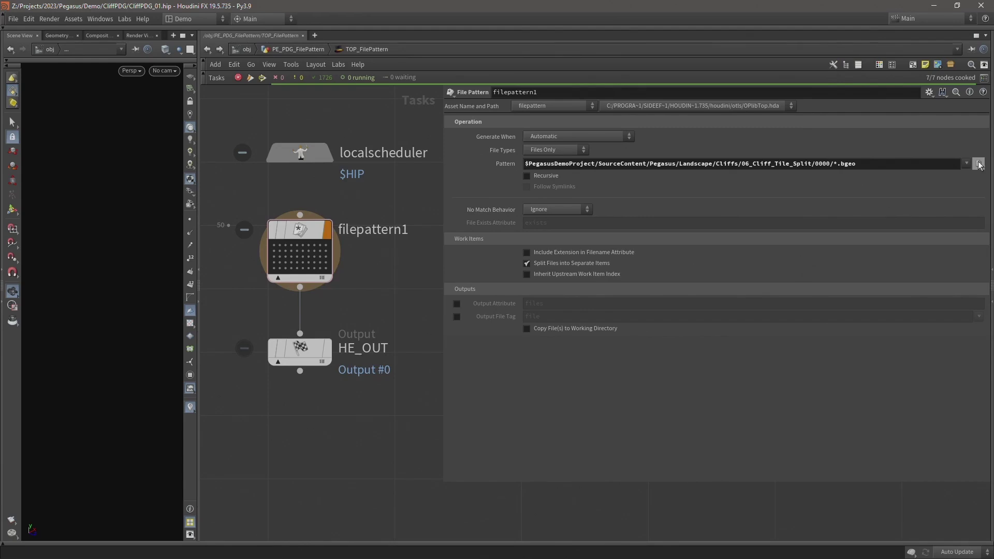
Reselect the 0000 tile file, change the pattern's file name to 06_Cliff_Tile_Split_000?.bgeo, and regenerate filepattern1's work items
left_click(980, 164)
left_click(791, 86)
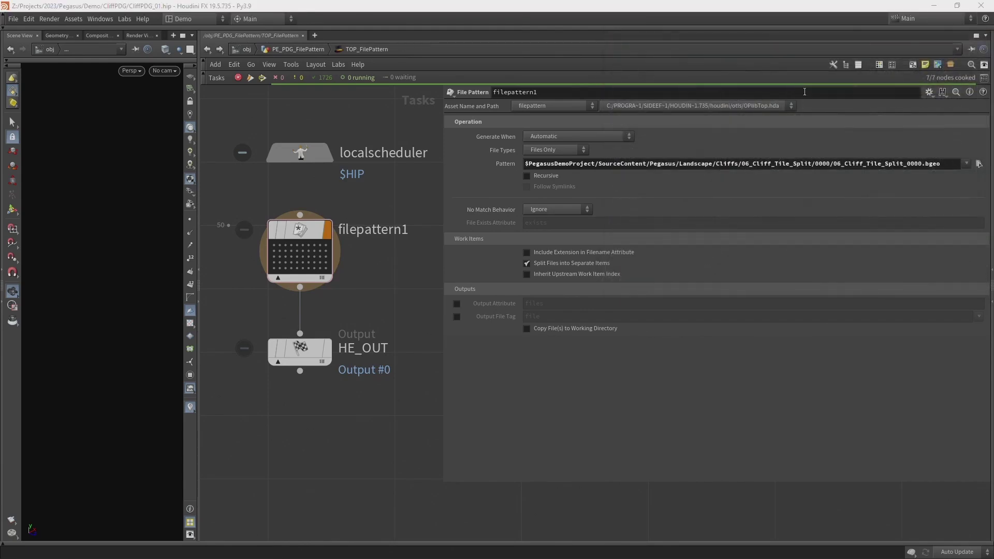
left_click(914, 165)
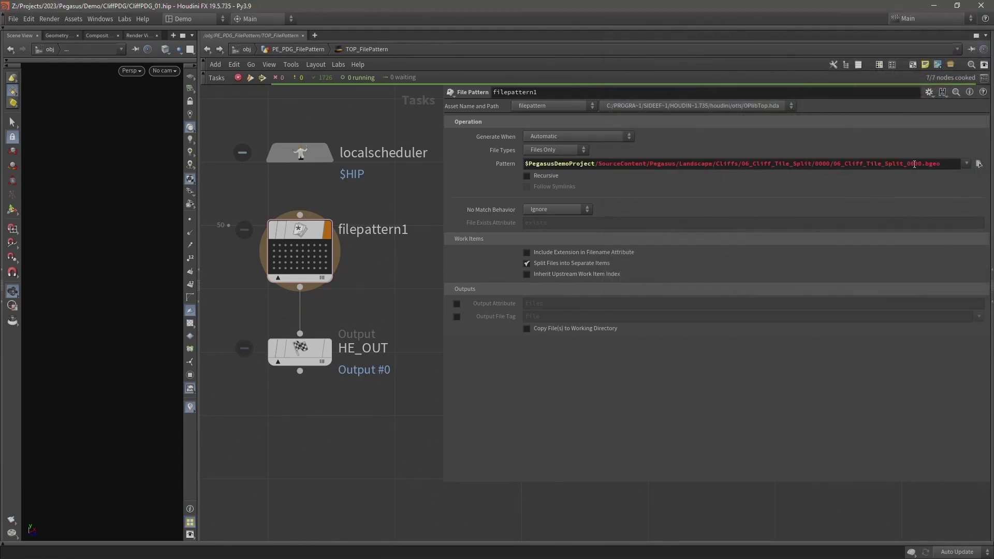
key("Right")
key("Right")
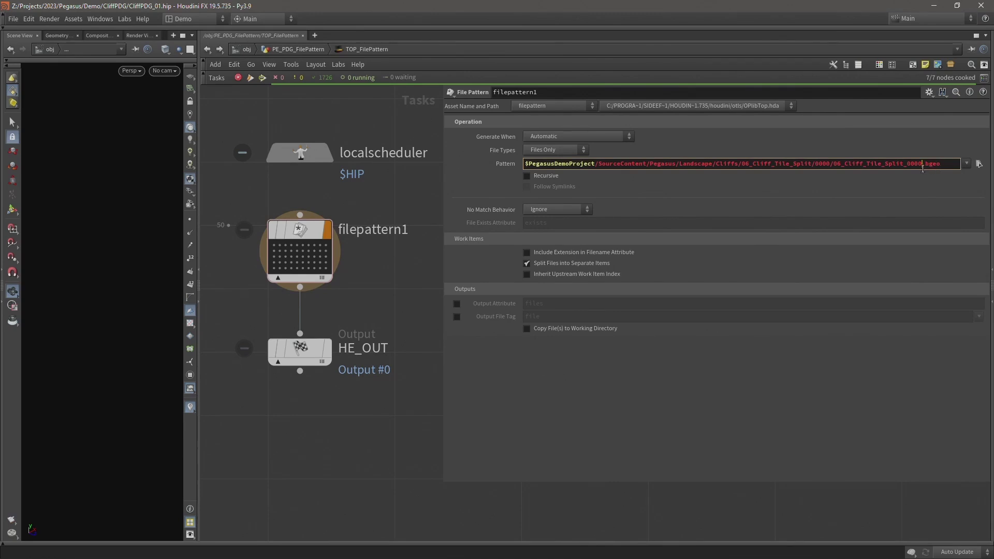
key("BackSpace")
type("?")
key("Return")
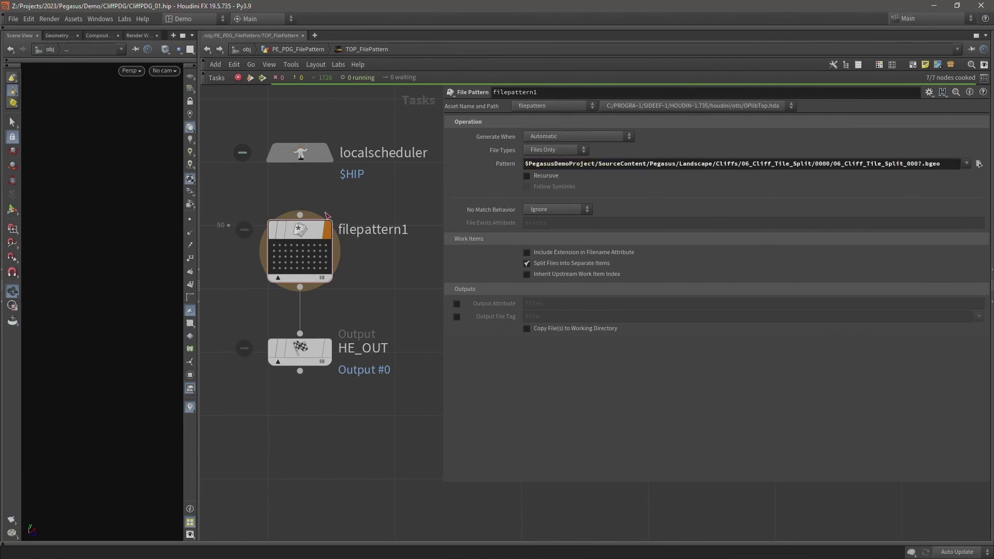
right_click(299, 230)
left_click(316, 259)
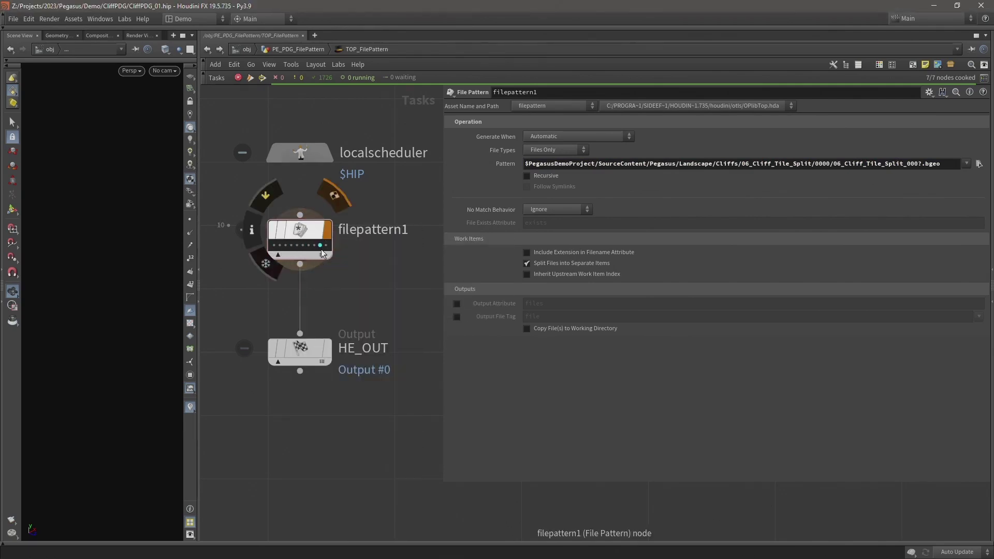
Cook the filepattern1 node with the 000? pattern
left_click(919, 165)
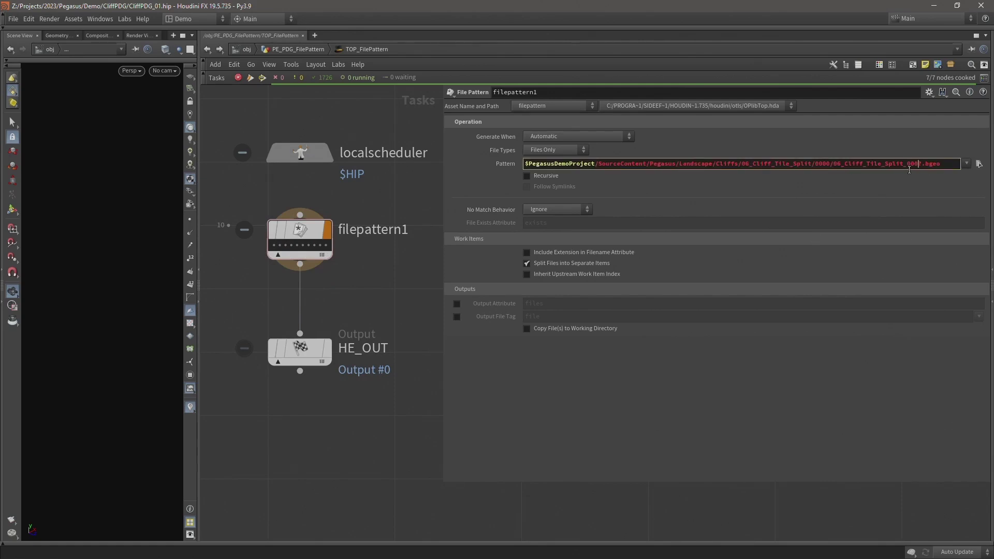
key("Return")
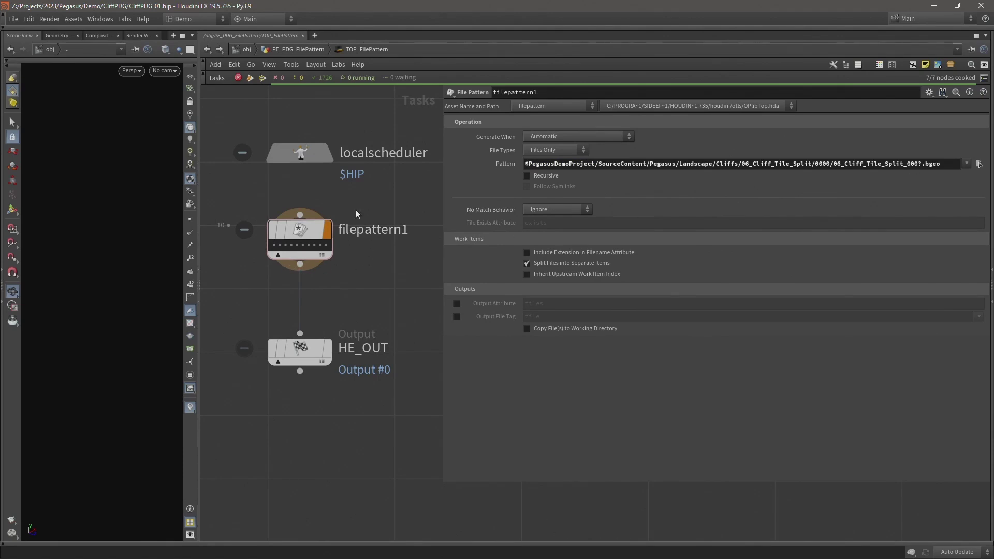
right_click(294, 231)
left_click(311, 280)
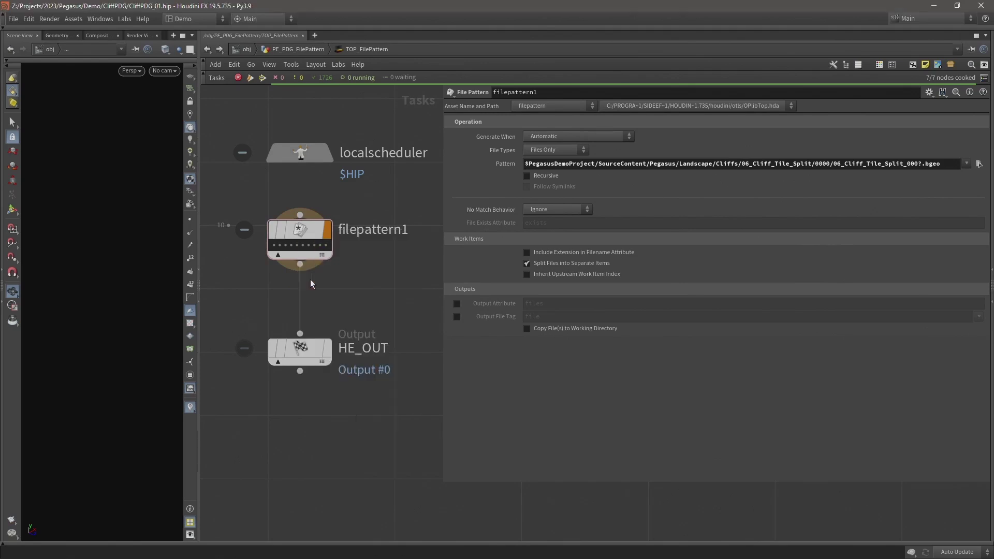
Inspect the output file paths of filepattern1's cooked work items from the first to the last
left_click(272, 246)
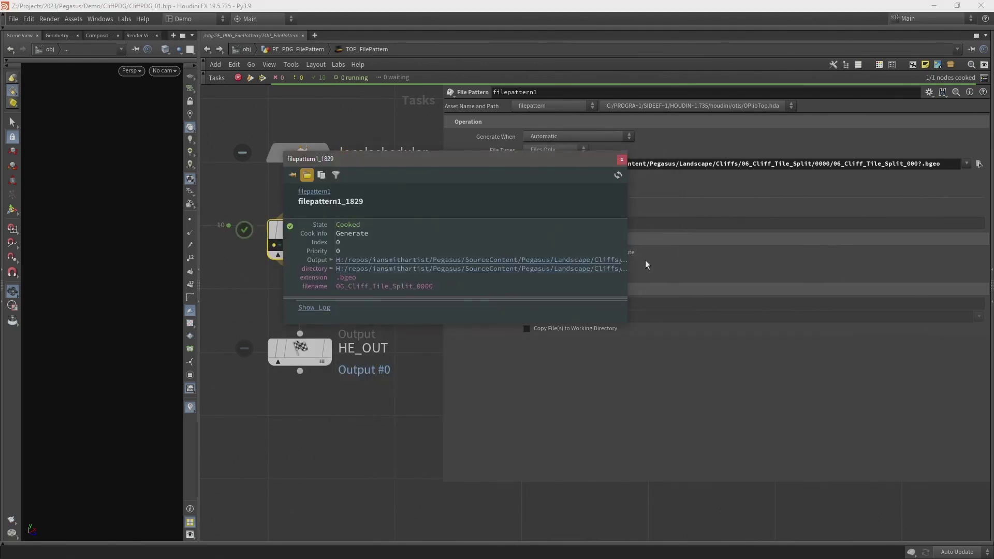
left_click_drag(631, 245, 893, 233)
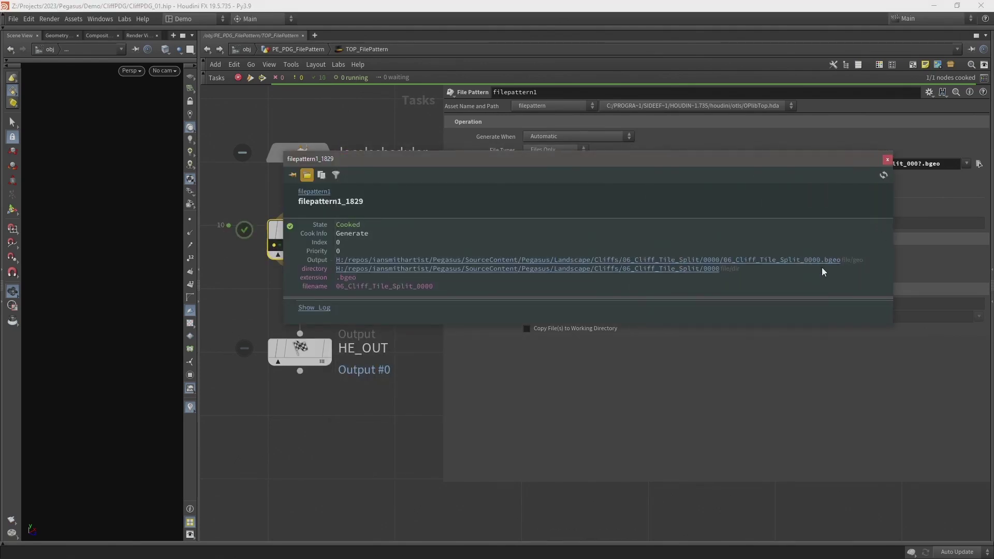
left_click_drag(702, 161, 719, 287)
left_click(280, 245)
left_click(286, 247)
left_click(295, 246)
left_click(306, 247)
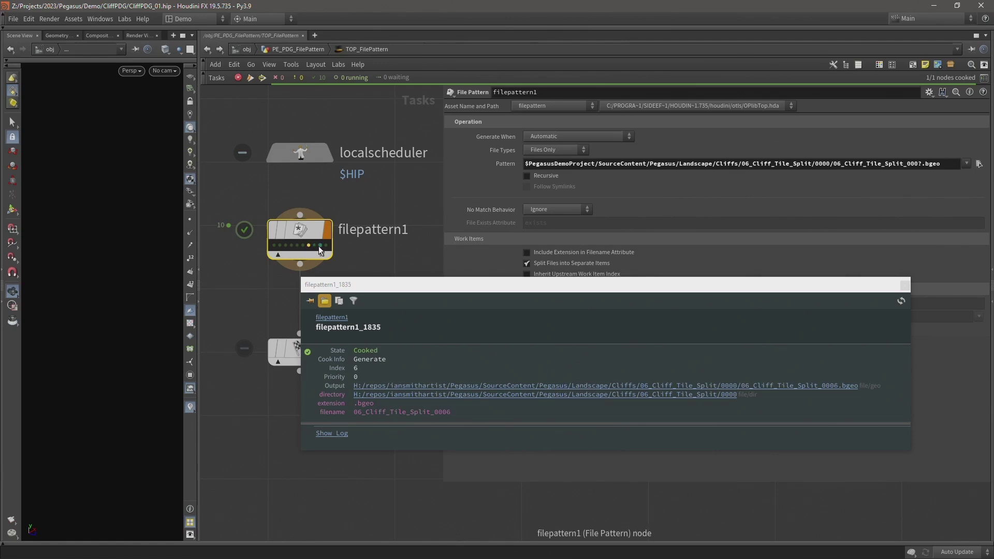
left_click(319, 246)
left_click(325, 246)
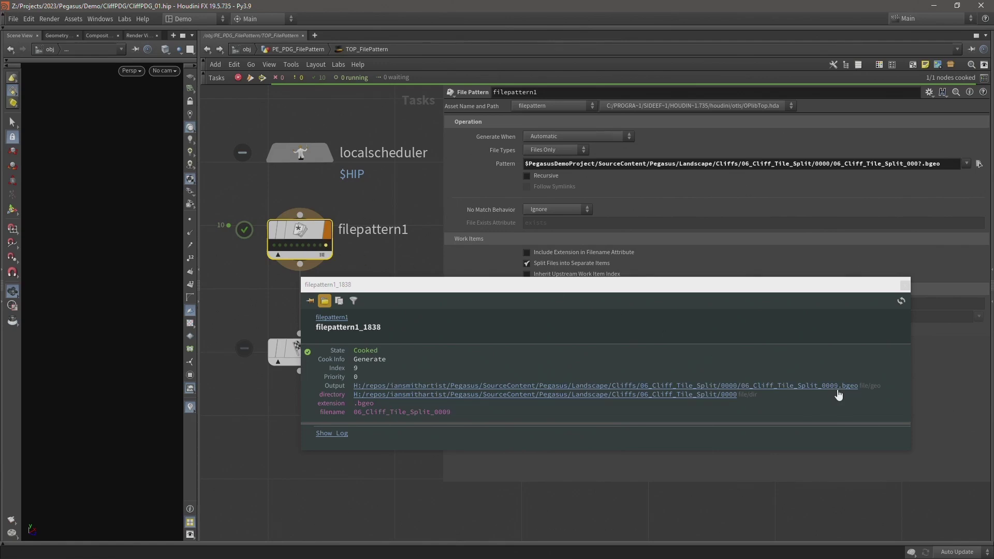
left_click(905, 285)
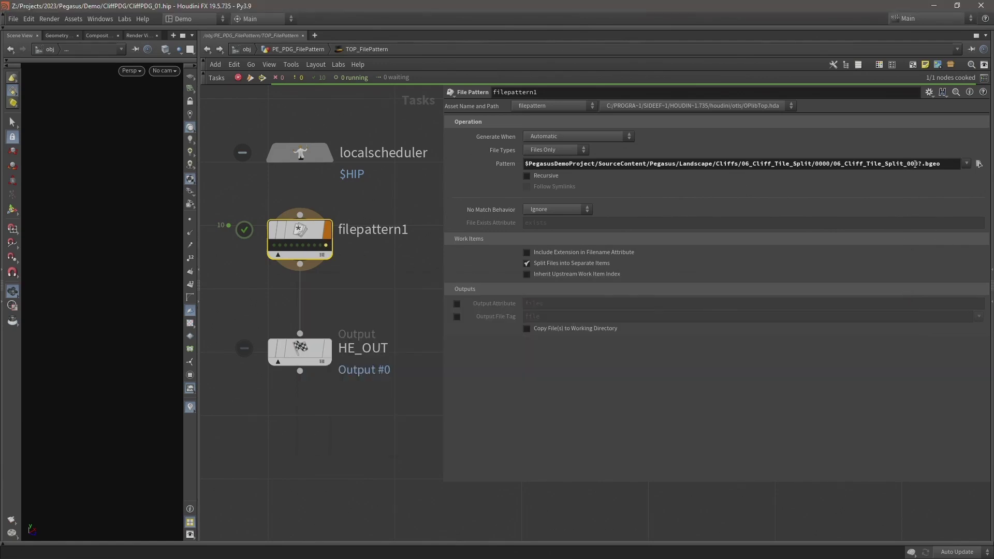
Change the pattern's file name to 06_Cliff_Tile_Split_001?.bgeo, regenerate filepattern1, and inspect its last work item
type("1")
key("Return")
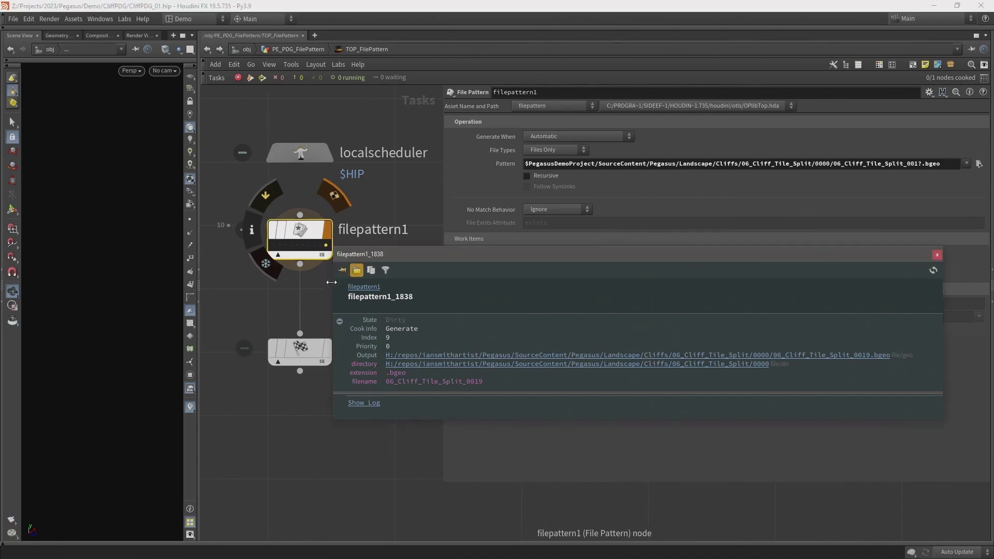
left_click_drag(334, 282, 486, 296)
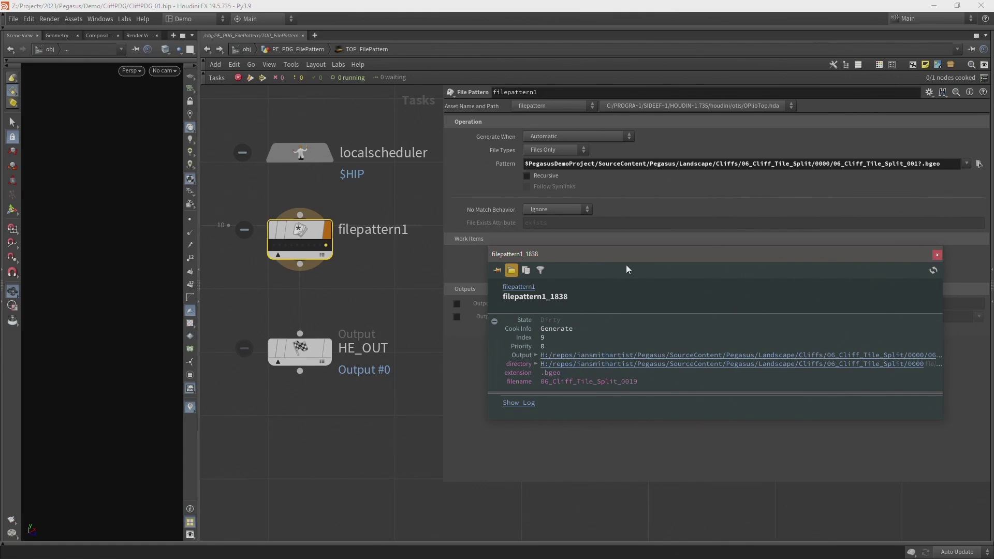
Close the work item details and return from the TOP_FilePattern network to the object level
left_click(763, 221)
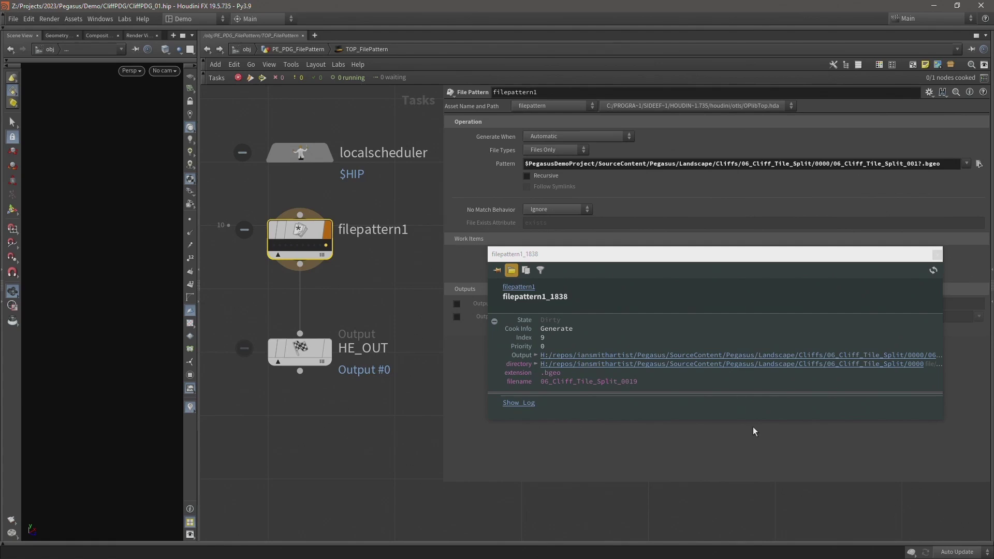
left_click(938, 256)
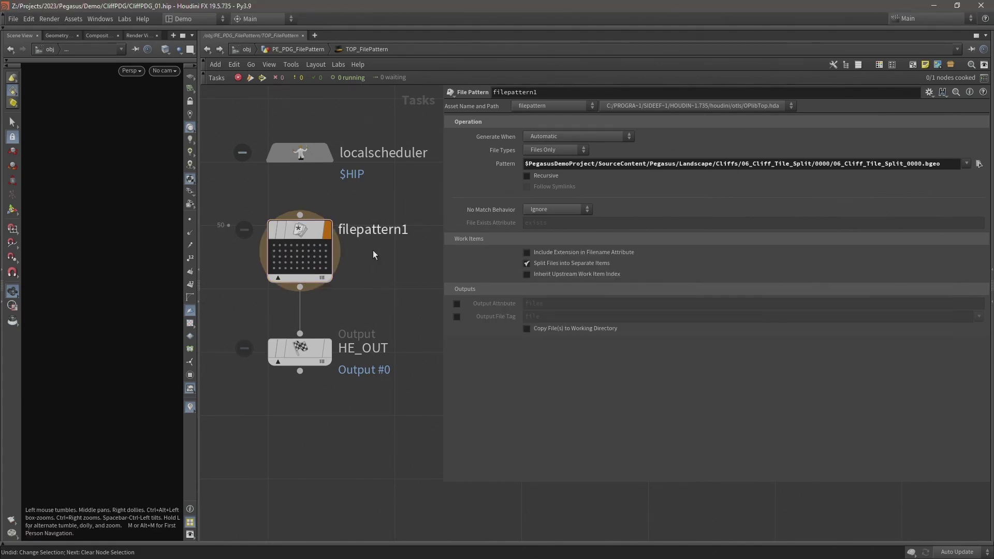
left_click(309, 48)
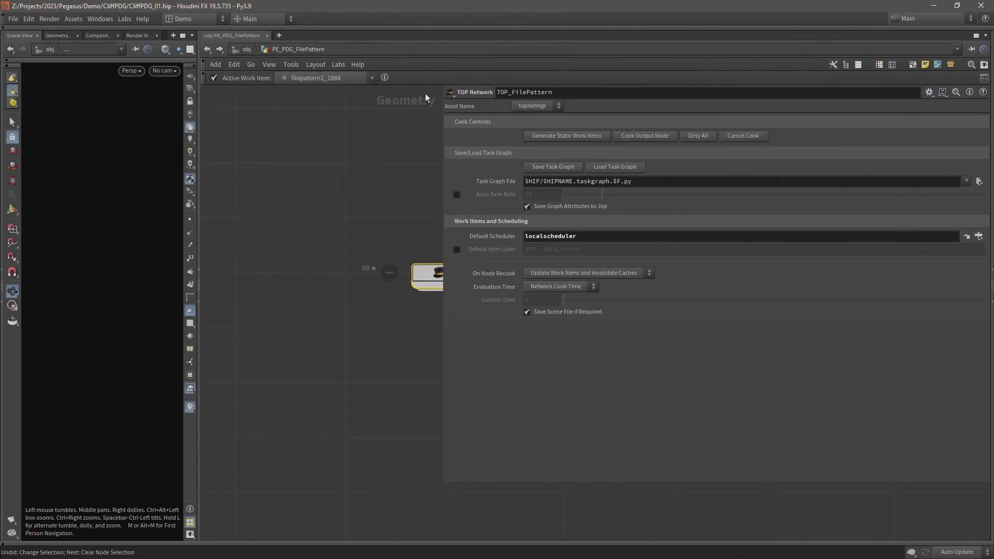
left_click_drag(444, 96, 599, 97)
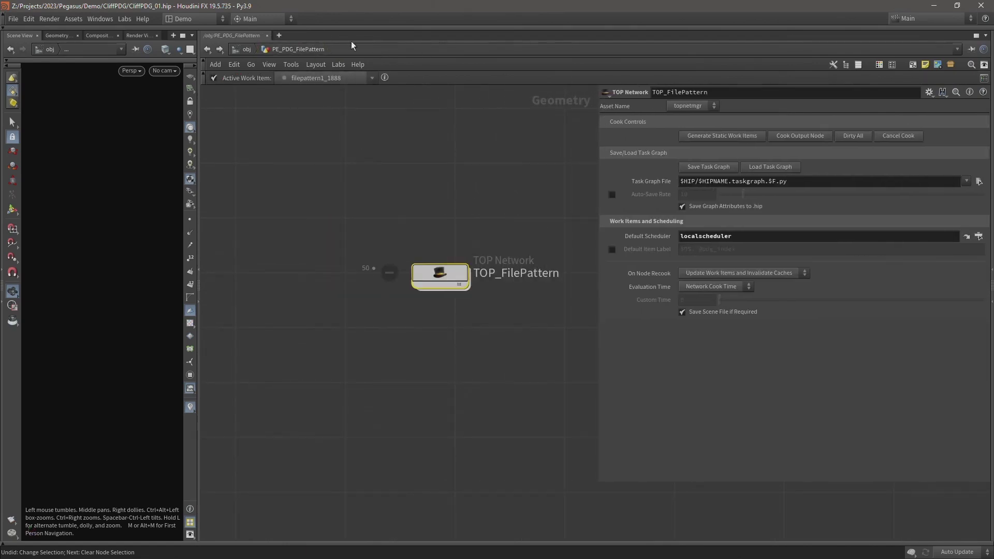
left_click(247, 50)
Start a new digital asset from the PE_PDG_FilePattern node and exclude the author from its type name
right_click(419, 293)
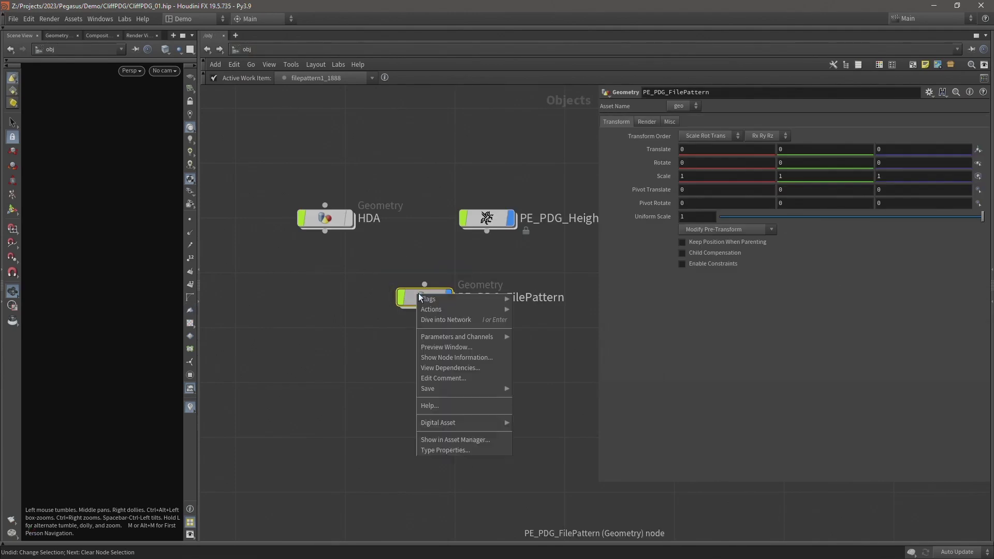
mouse_move(449, 423)
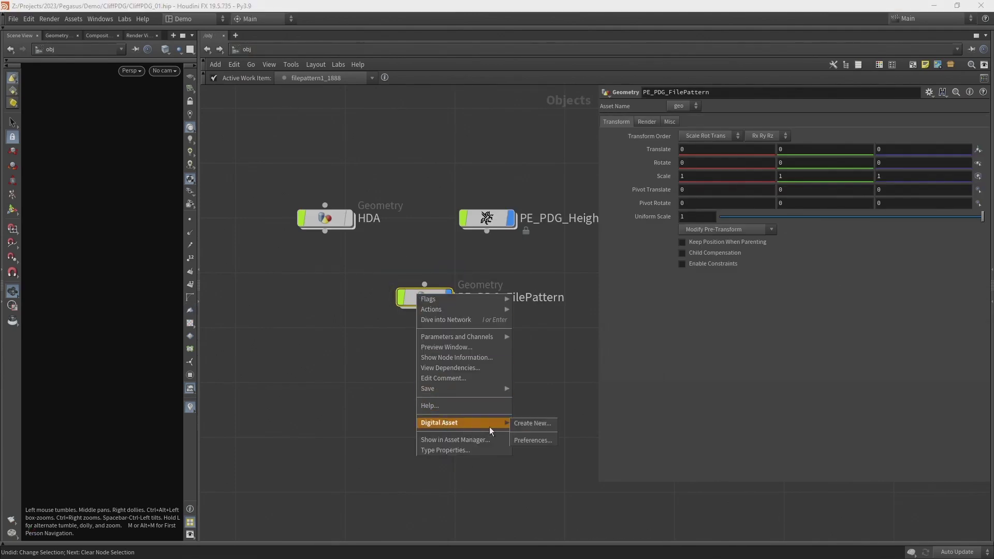
left_click(529, 424)
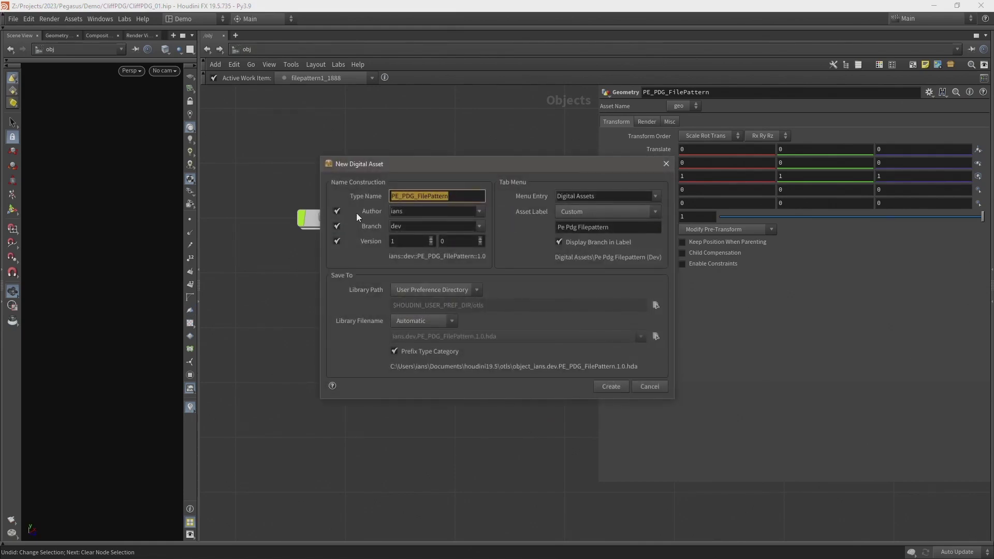
left_click(337, 212)
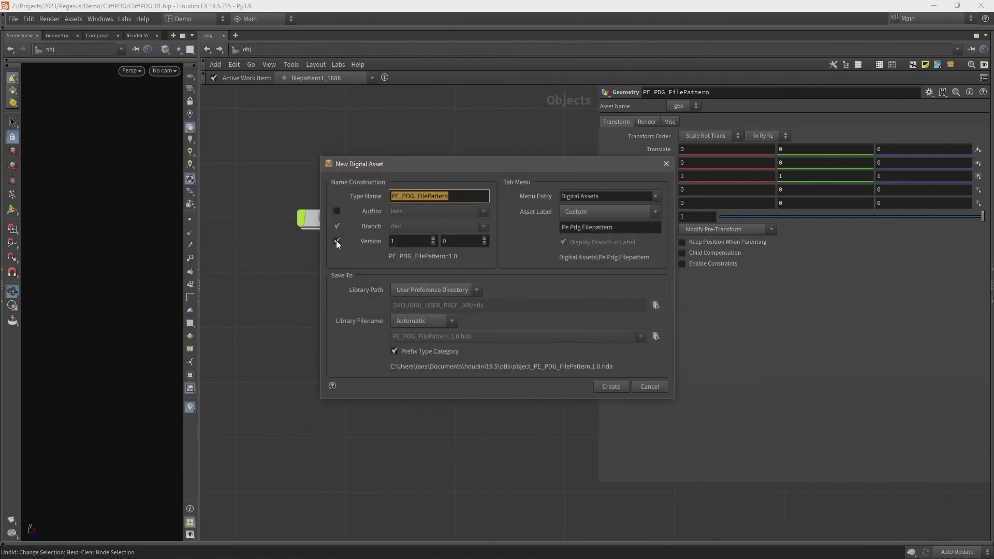
Change the new asset's label to PR PDG File Pattern
left_click(569, 227)
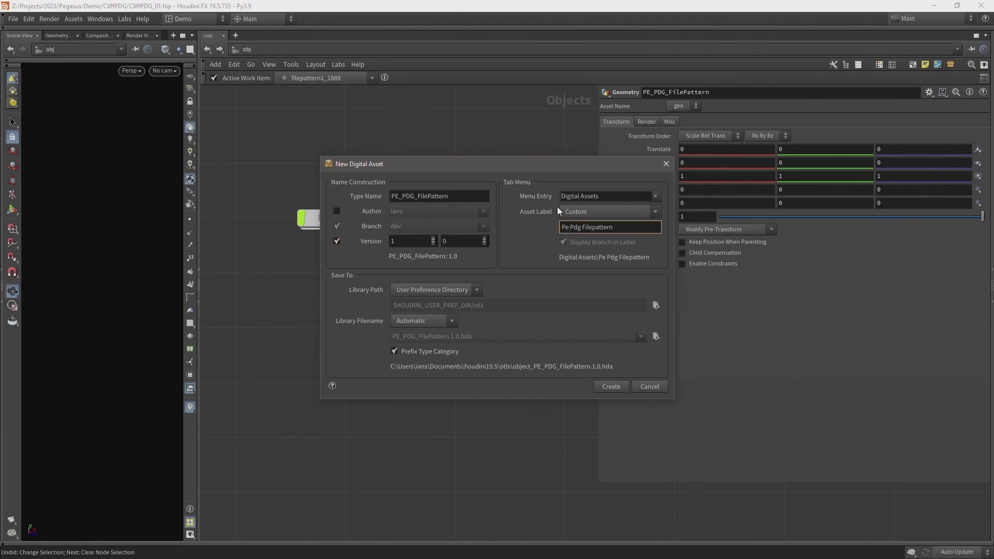
key("BackSpace")
type("R")
key("BackSpace")
key("BackSpace")
type("DG")
key("Right")
key("Right")
key("BackSpace")
key("Right")
key("Delete")
type("P")
Set the asset's menu entry to Pegasus
left_click_drag(609, 197, 530, 194)
type("pega")
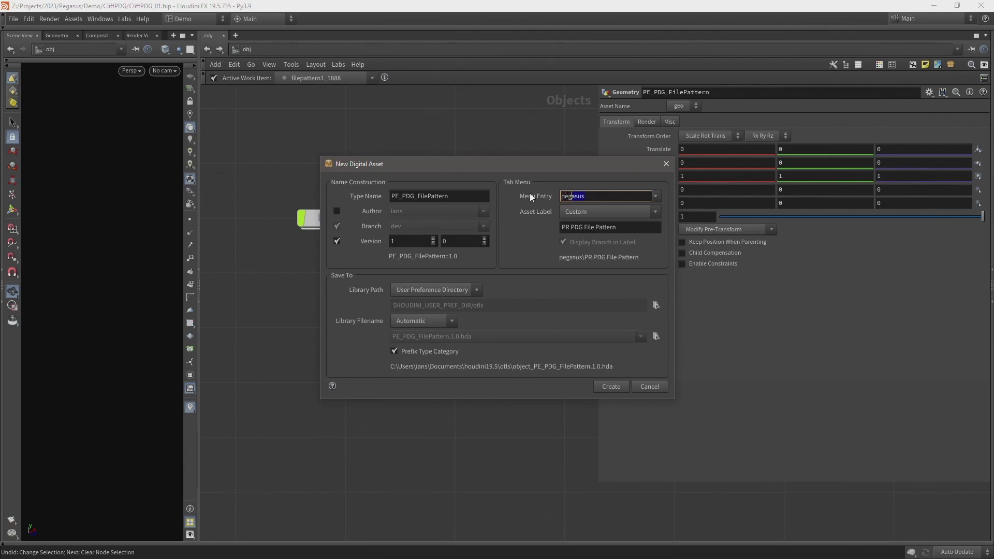
key("Return")
Switch the asset's library path to Custom and set it to $PegasusDemo/otls
left_click(427, 290)
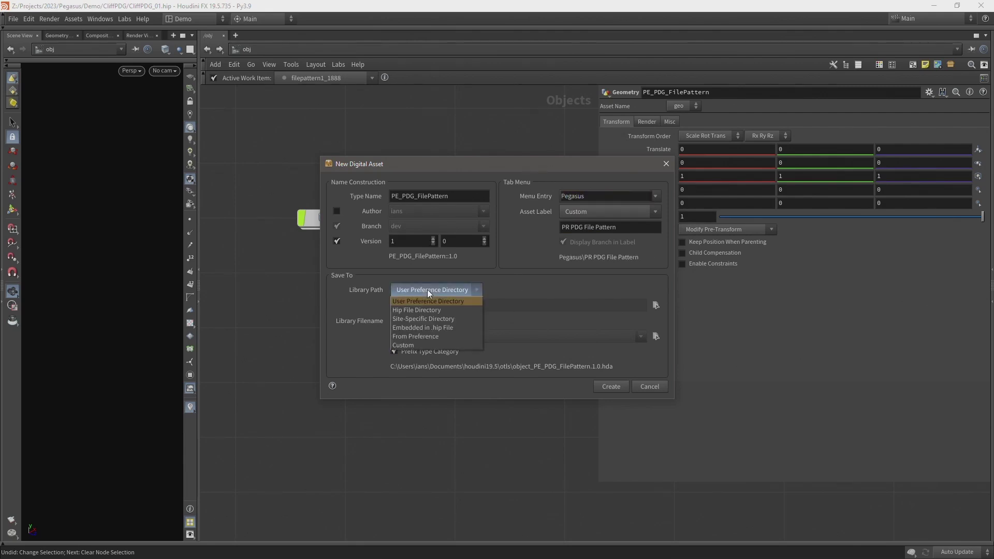
left_click(411, 350)
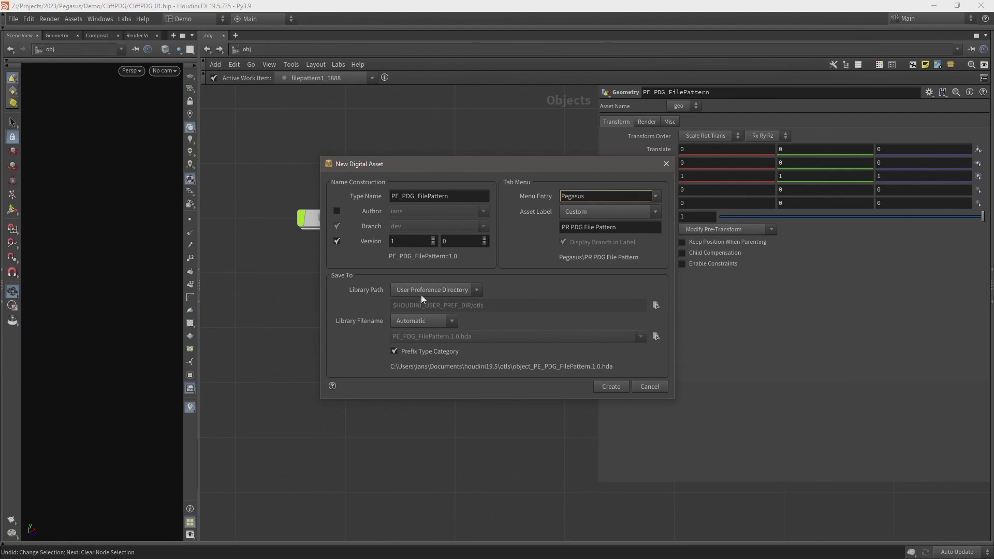
left_click(421, 290)
left_click(413, 342)
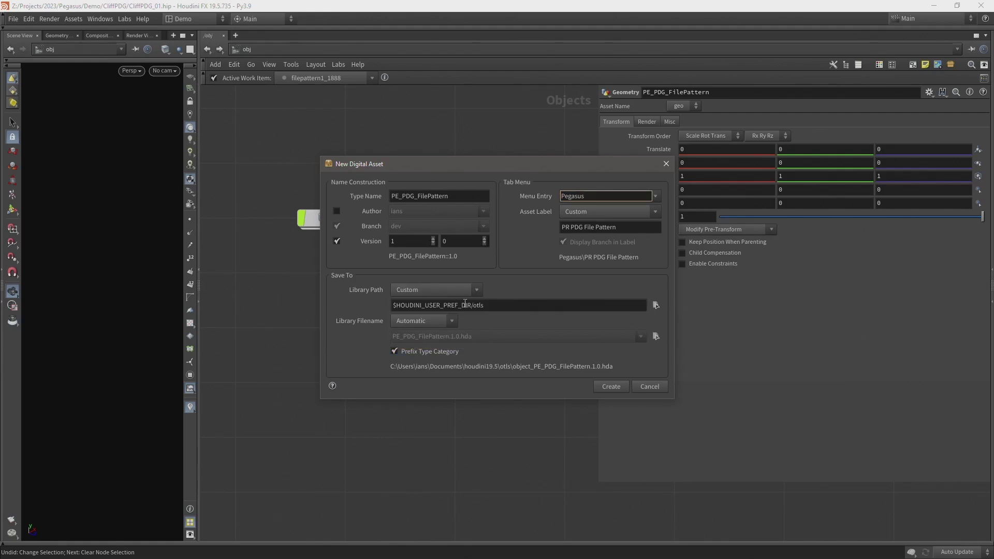
left_click_drag(465, 305, 396, 303)
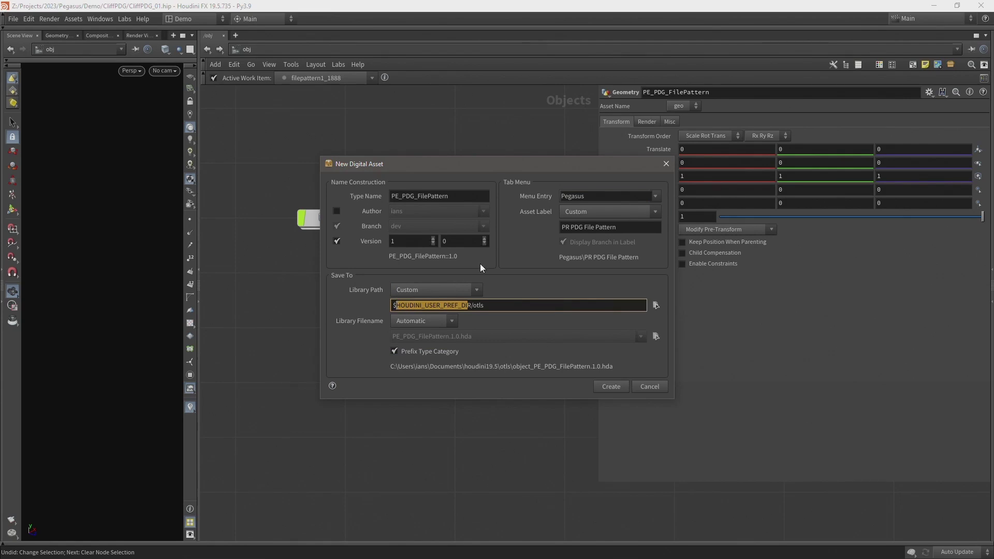
type("Pegasus")
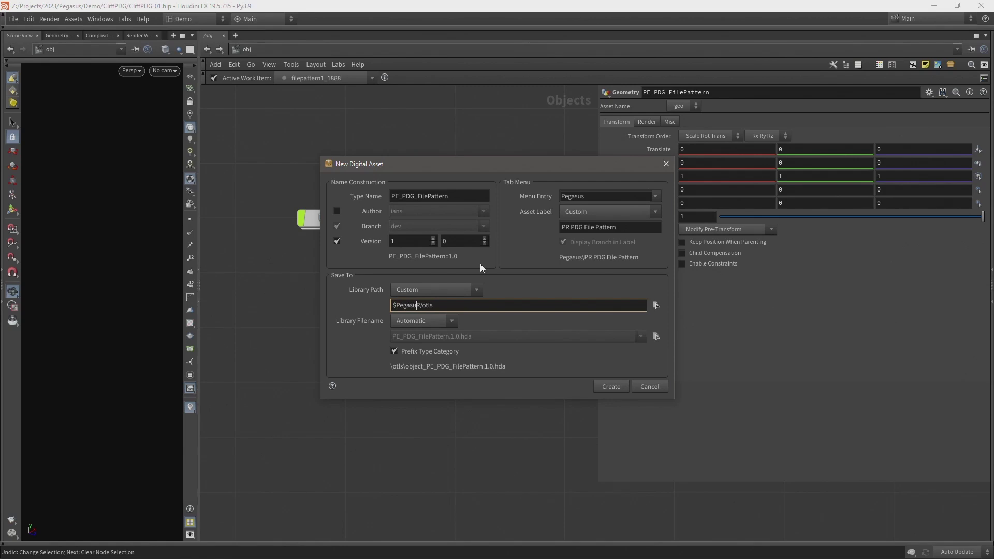
key("Delete")
type("Demo")
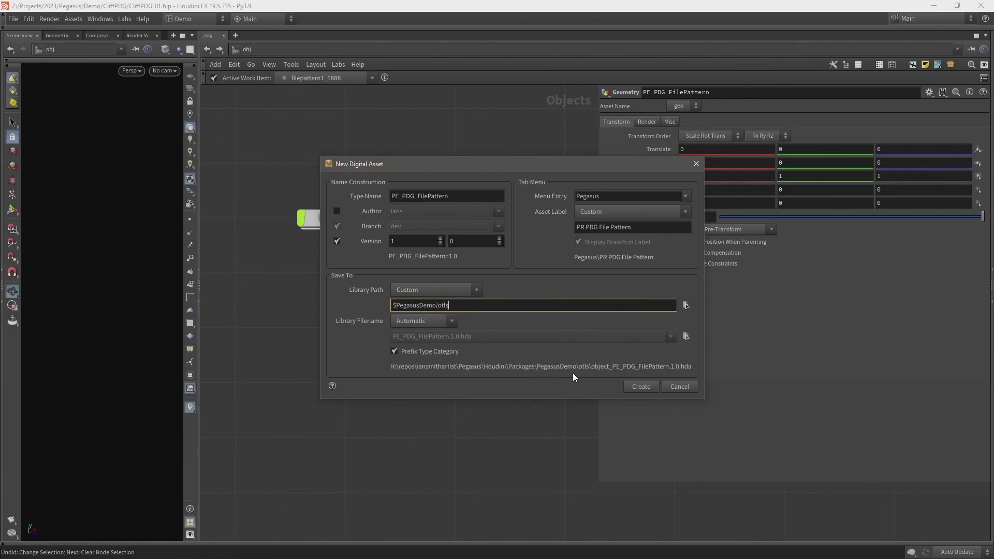
Create the digital asset, removing all spare parameters from its instances, and reposition its type properties window
left_click(648, 386)
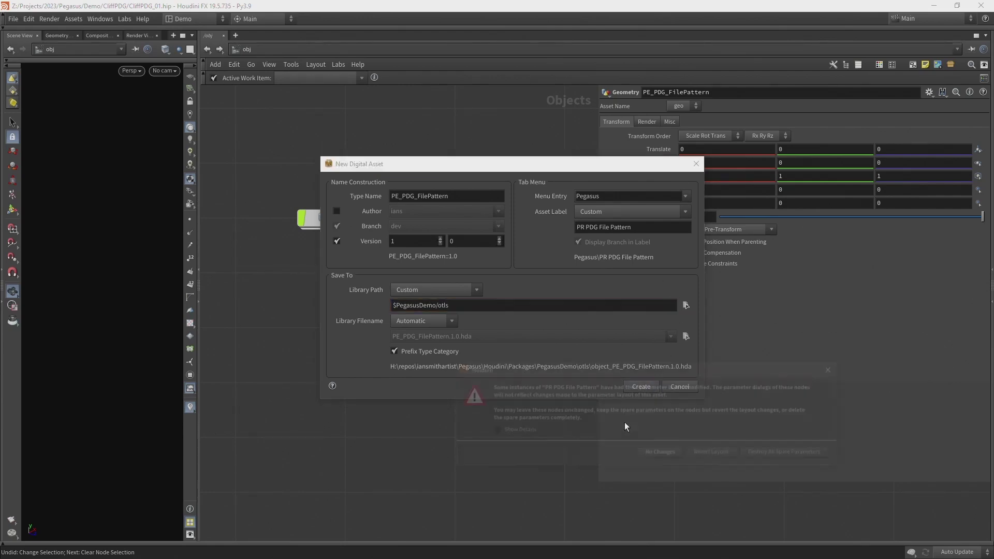
left_click(785, 455)
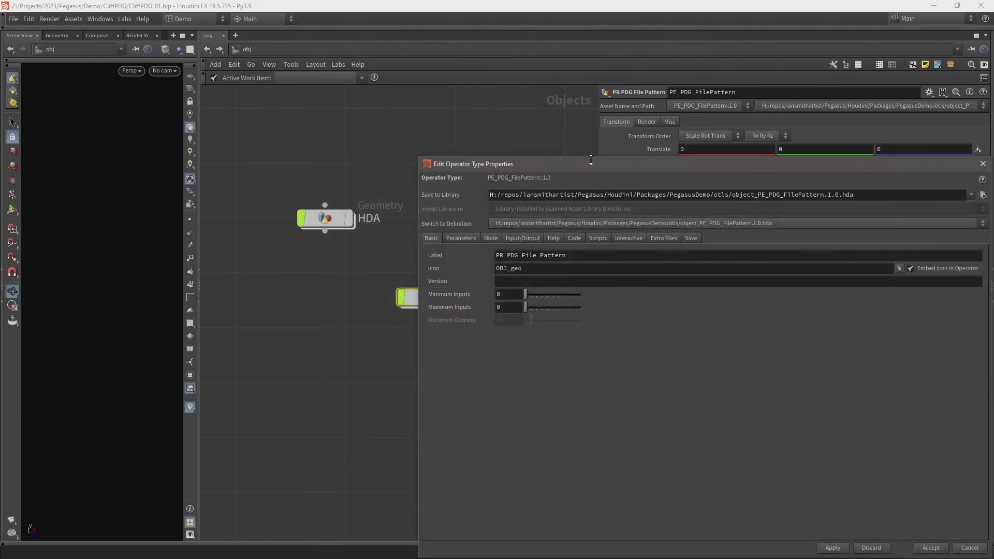
left_click_drag(594, 162, 302, 67)
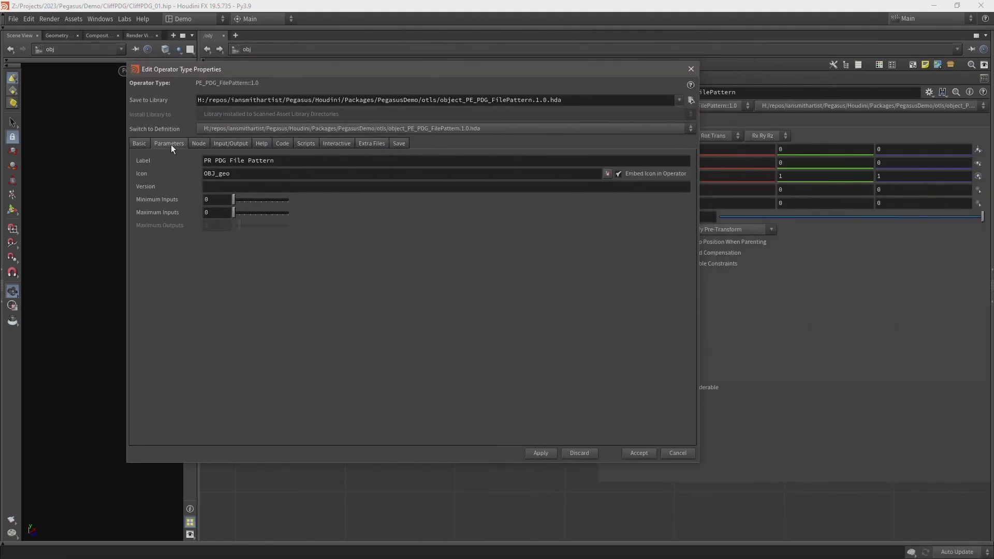
Make all of the asset's existing default parameters invisible, from Transform through Renderable
left_click(170, 144)
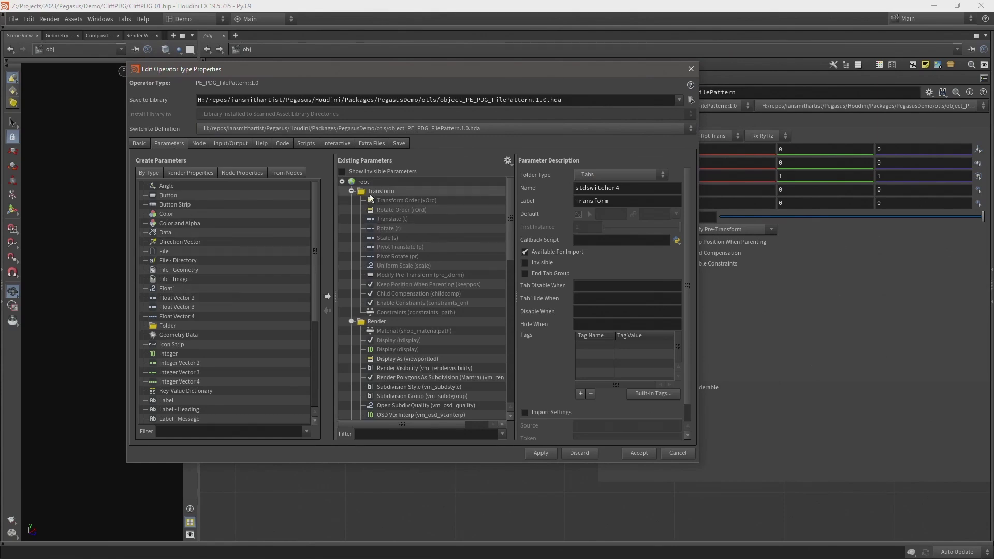
scroll(384, 256, "down", 10)
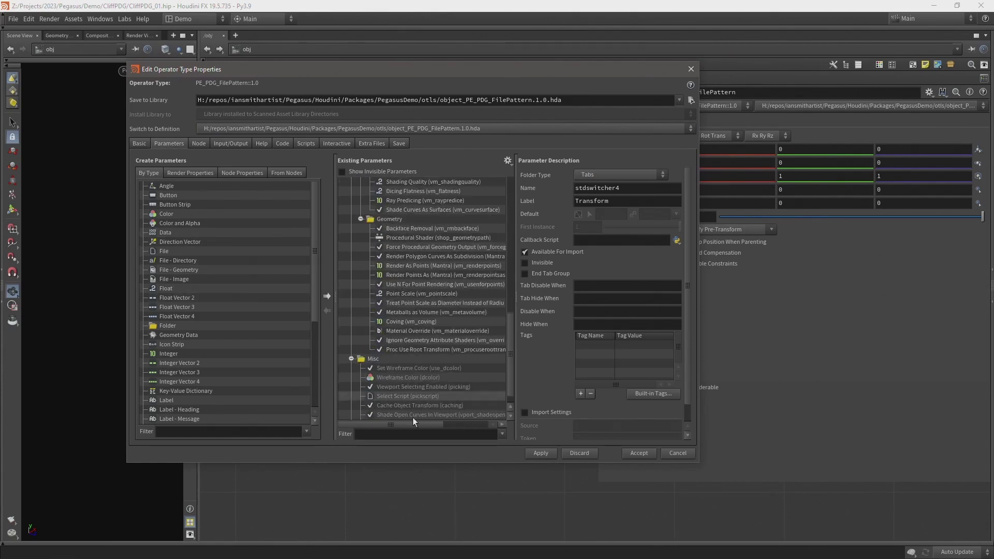
scroll(414, 414, "down", 1)
left_click(415, 415, "shift")
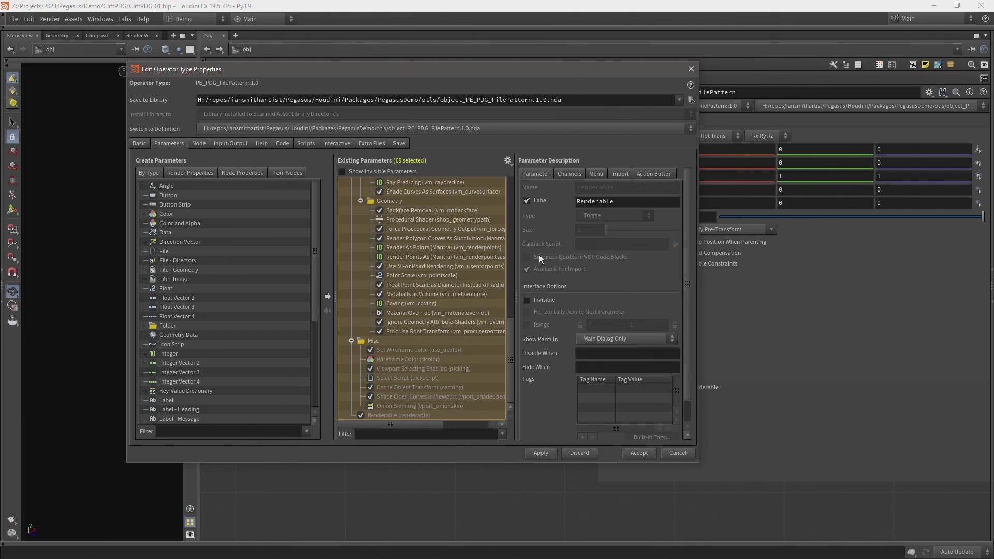
left_click(528, 300)
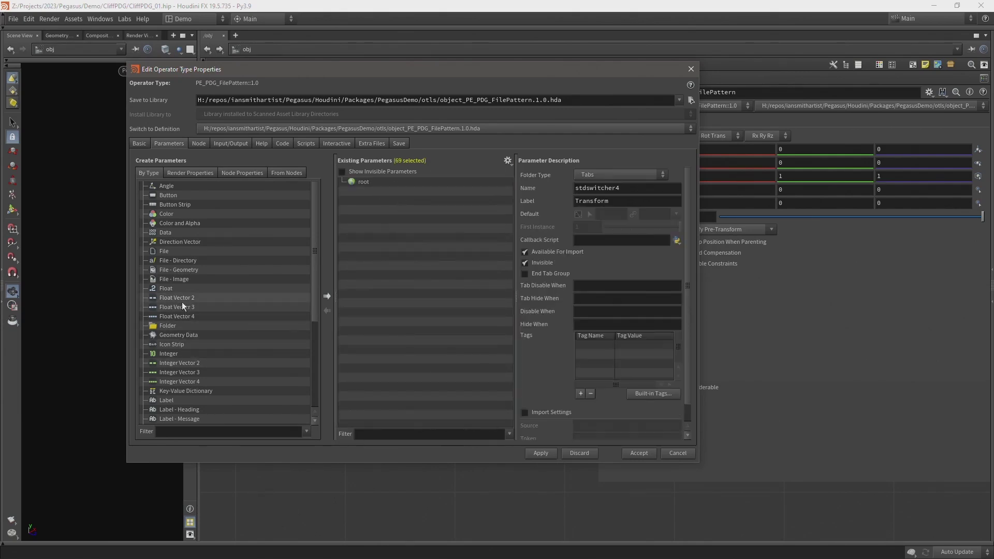
Add two String parameters under the root of the asset's parameter interface
scroll(202, 274, "down", 5)
left_click_drag(175, 391, 365, 182)
left_click_drag(180, 393, 366, 180)
Name the first string parameter directorystring and label it Directory String
left_click(405, 193)
left_click_drag(624, 188, 568, 185)
type("directorystring")
key("Tab")
type("DirectoryString")
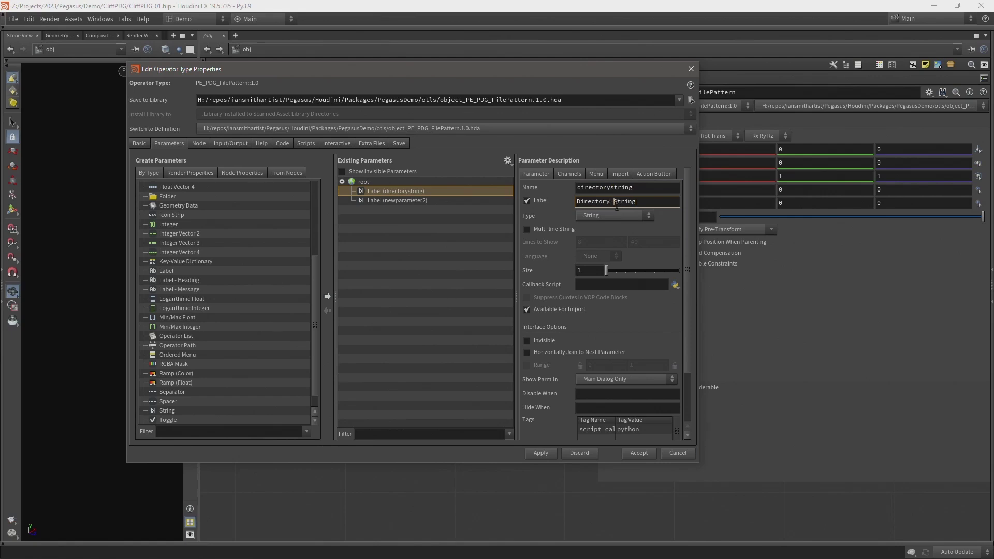
left_click(641, 190)
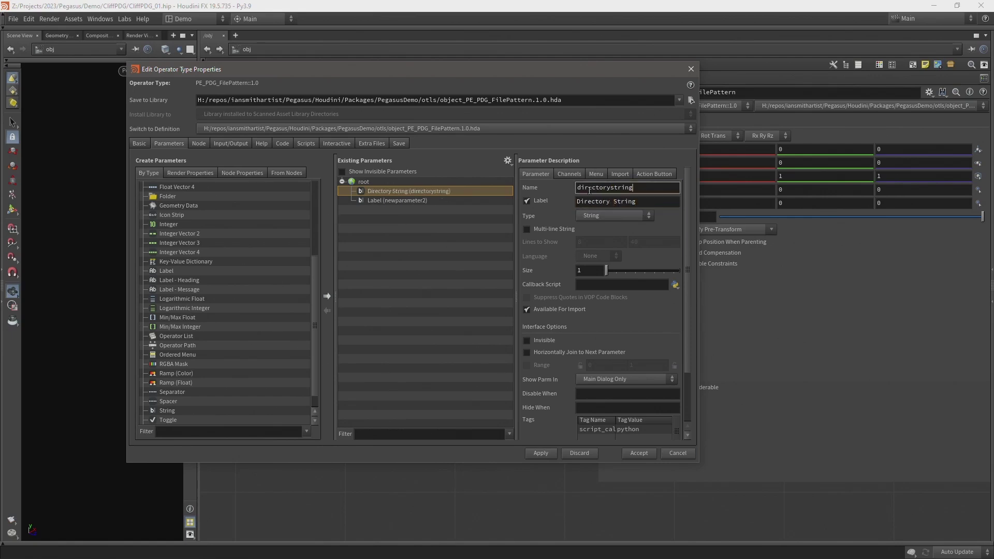
Name the second string parameter filepatterstring, label it File Pattern String, and apply the asset changes
left_click(423, 200)
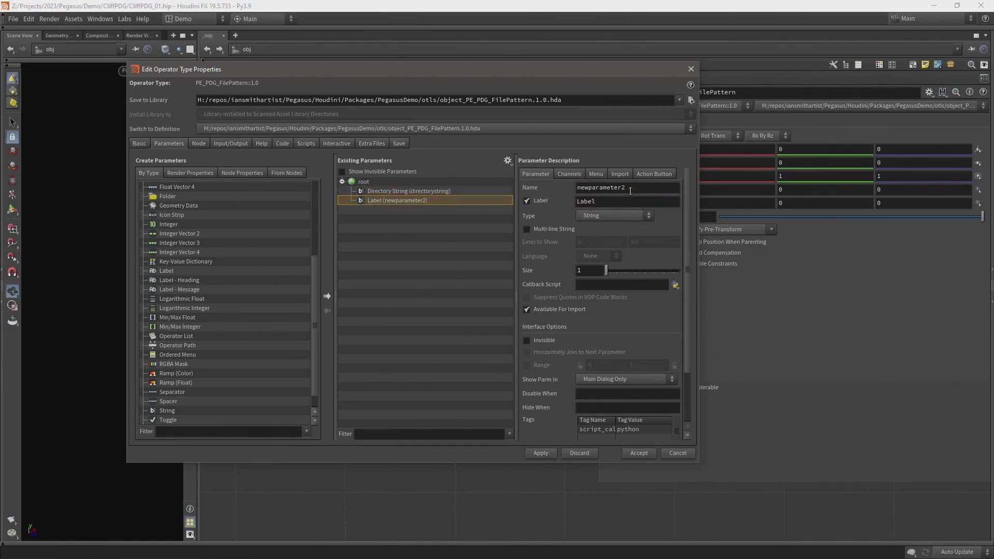
left_click_drag(629, 191, 533, 190)
type("filepatterstring")
key("Tab")
type("File Pattern String")
left_click(543, 453)
Move the type properties window clear of the network and enter TOP_FilePattern inside the PE_PDG_FilePattern node
left_click_drag(610, 68, 265, 122)
left_click_drag(600, 119, 724, 114)
left_click_drag(182, 126, 488, 383)
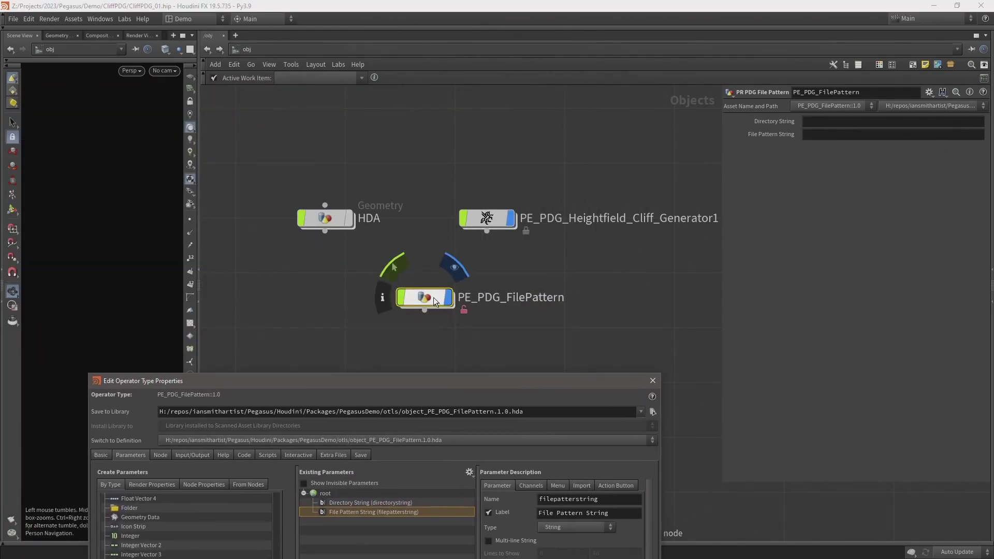
double_click(434, 297)
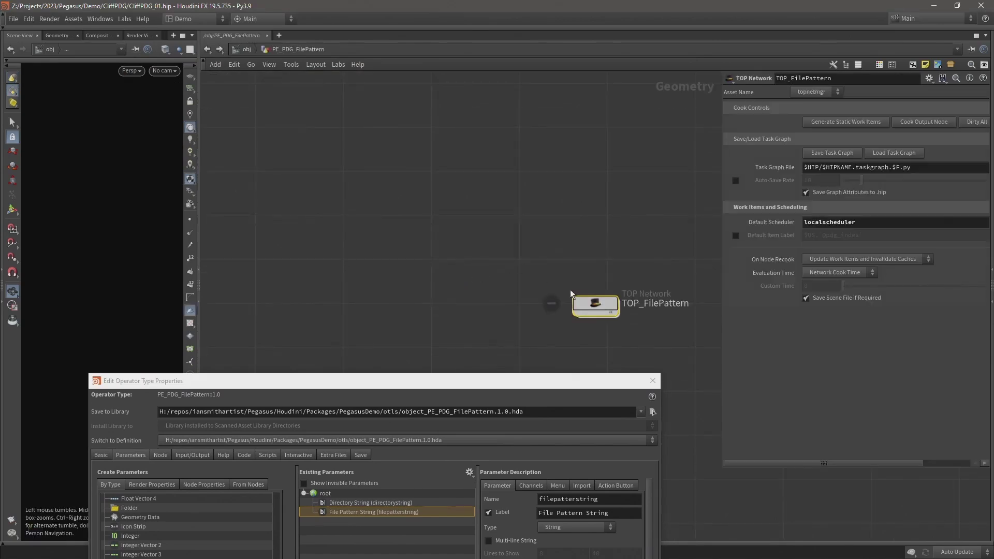
double_click(589, 302)
middle_click_drag(475, 272, 629, 212)
left_click_drag(587, 216, 386, 158)
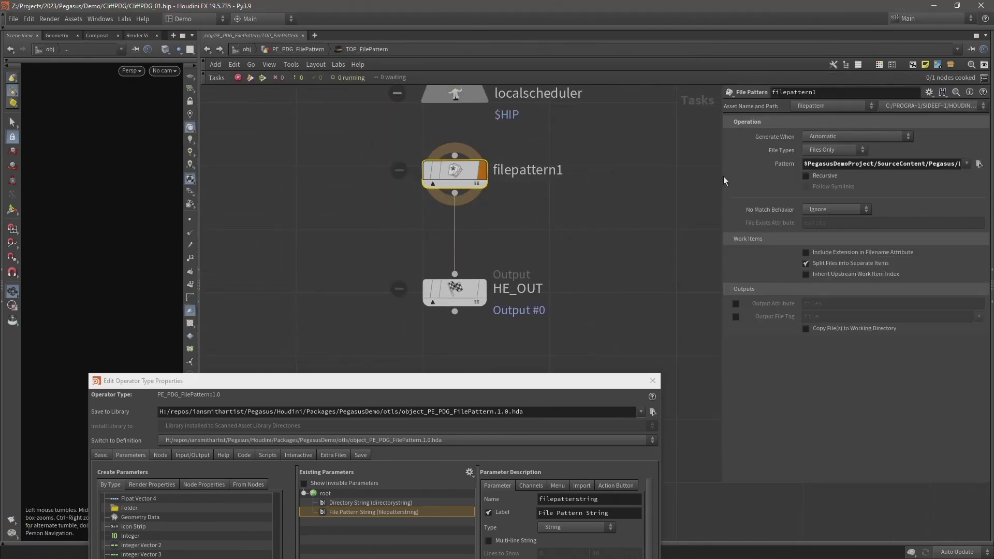
Copy the directory part $PegasusDemoProject/SourceContent/Pegasus/Landscape/Cliffs/06_Cliff_Tile_Split/ from filepattern1's Pattern value
left_click_drag(724, 182, 503, 186)
left_click_drag(407, 200, 356, 203)
middle_click_drag(356, 203, 245, 204)
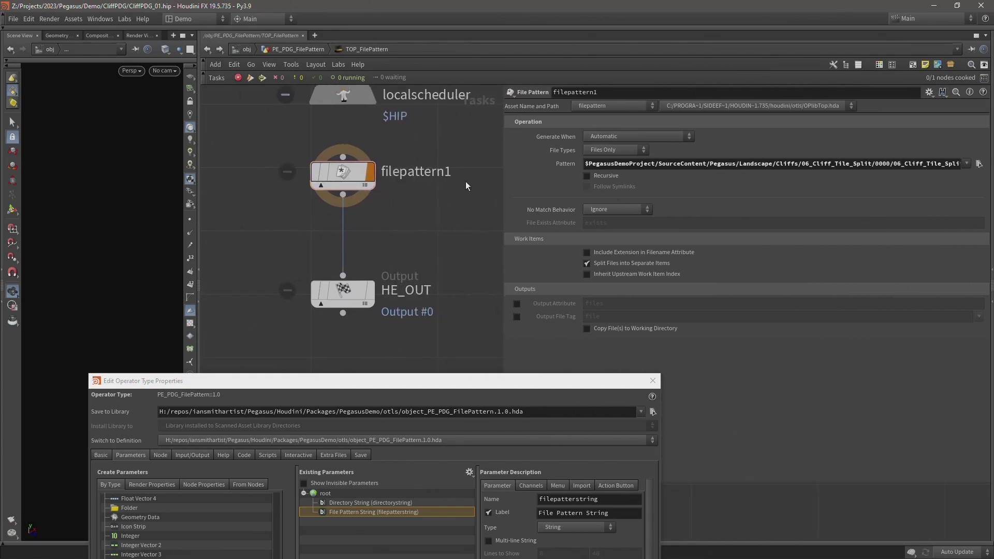
left_click_drag(501, 182, 461, 182)
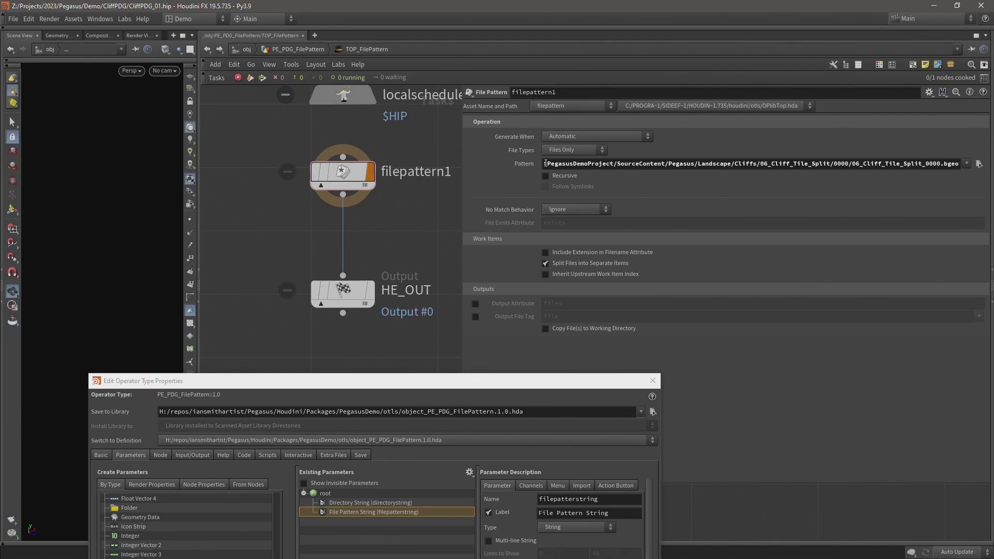
left_click_drag(545, 163, 835, 163)
key("ctrl+c")
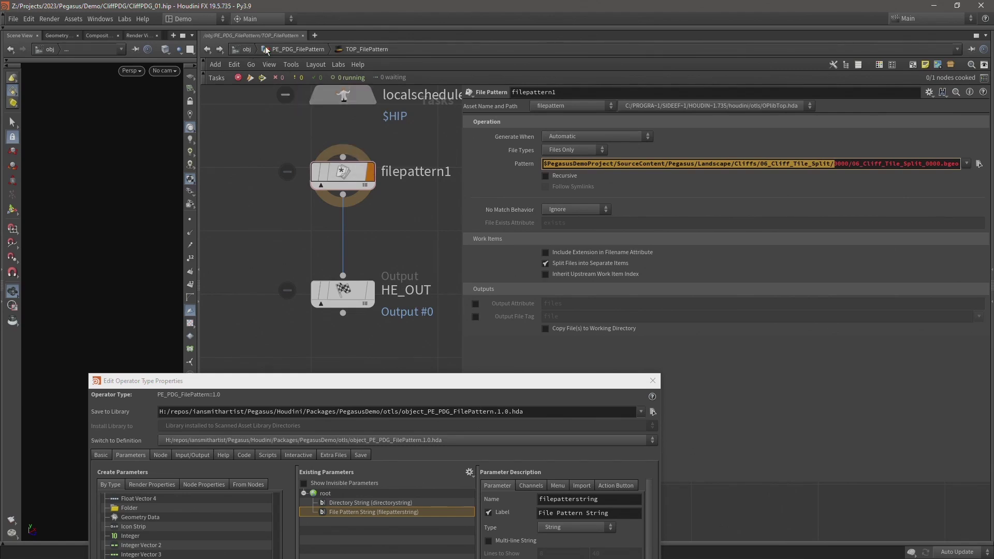
Paste the copied directory path into the Directory String parameter of the PE_PDG_FilePattern node at object level
left_click(248, 49)
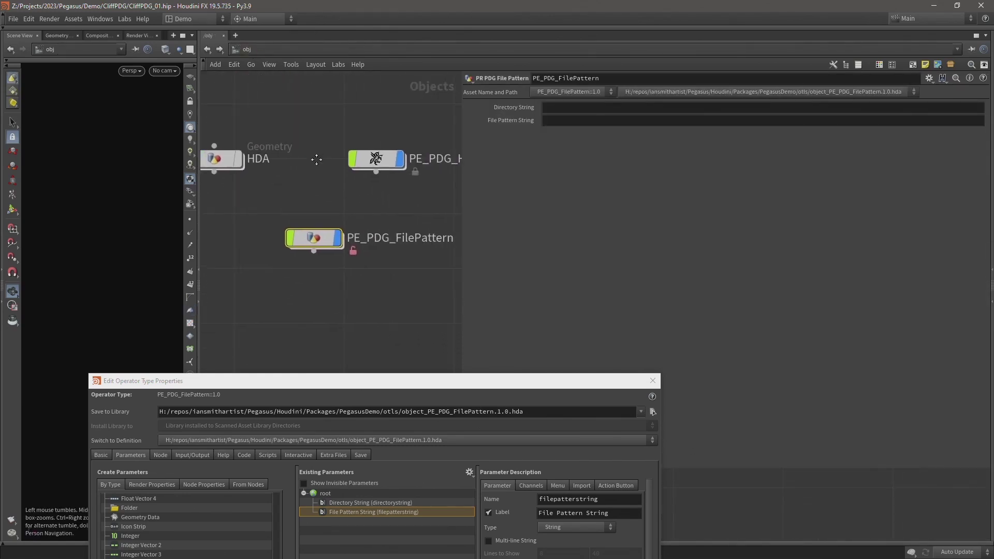
middle_click_drag(316, 159, 309, 158)
left_click_drag(358, 196, 290, 265)
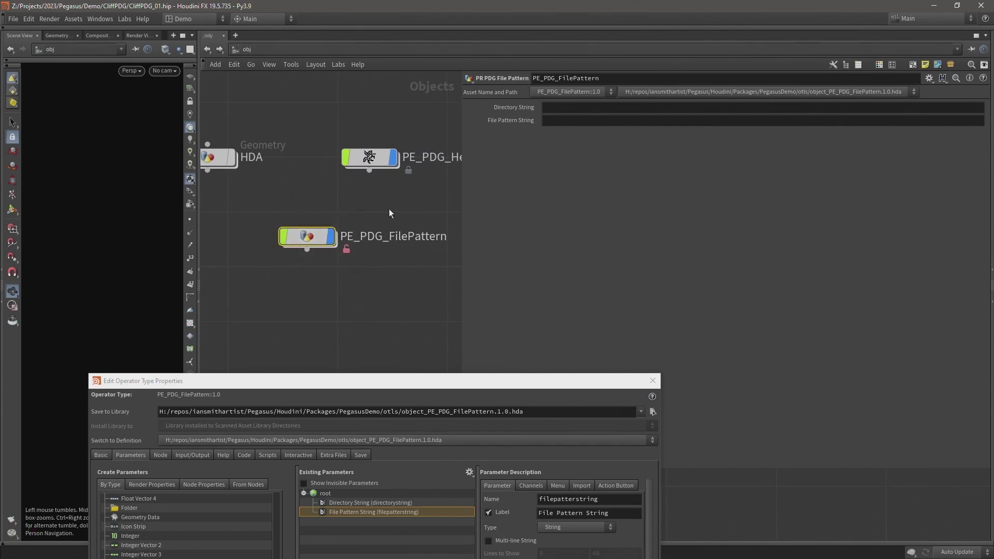
left_click(570, 107)
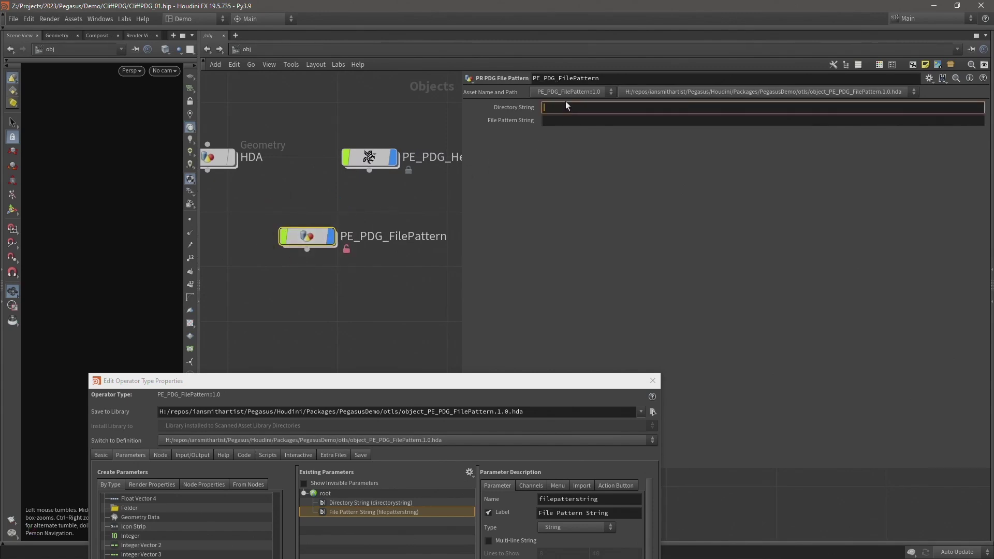
key("ctrl+v")
key("Return")
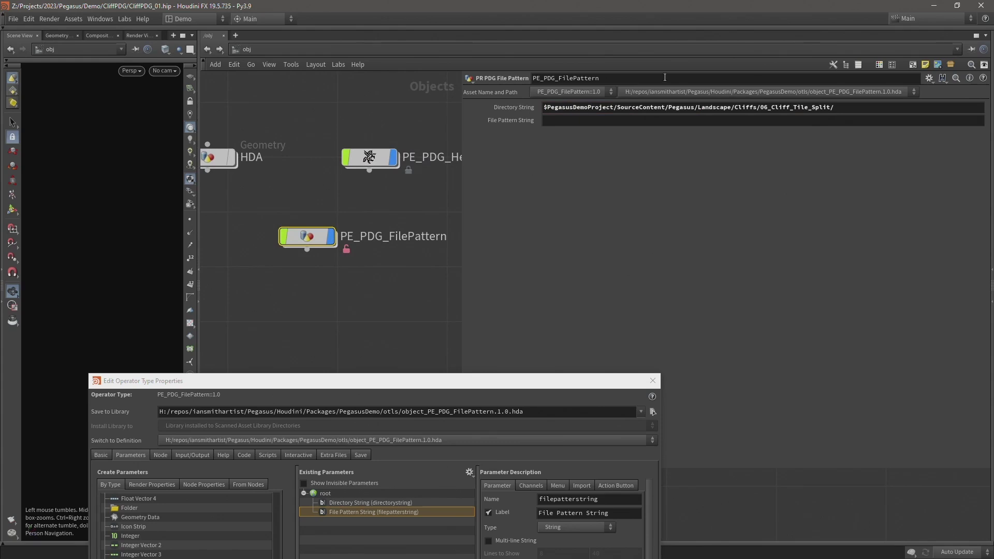
Copy 0000/06_Cliff_Tile_Split_0000.bgeo from filepattern1's Pattern into the File Pattern String parameter of PE_PDG_FilePattern
double_click(310, 236)
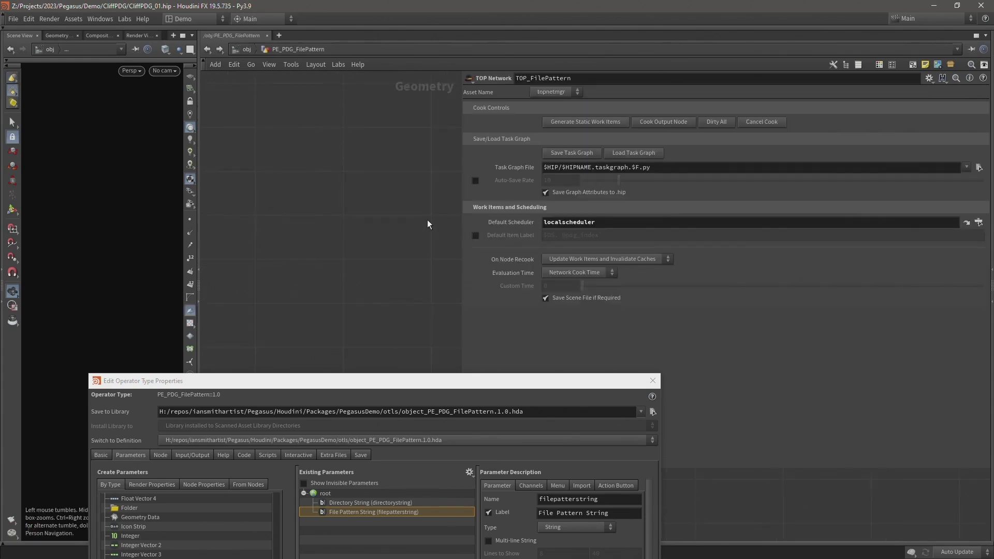
middle_click_drag(428, 220, 196, 169)
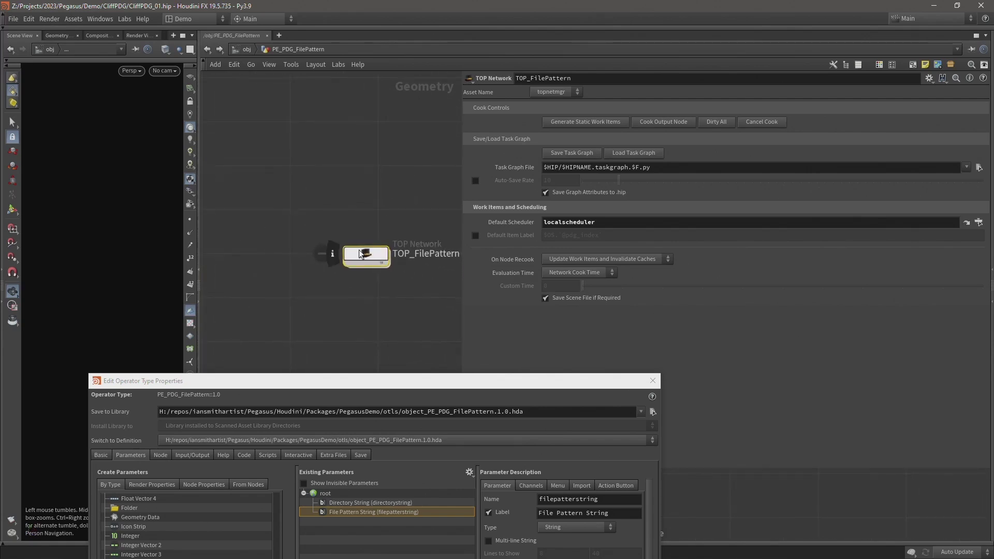
double_click(290, 214)
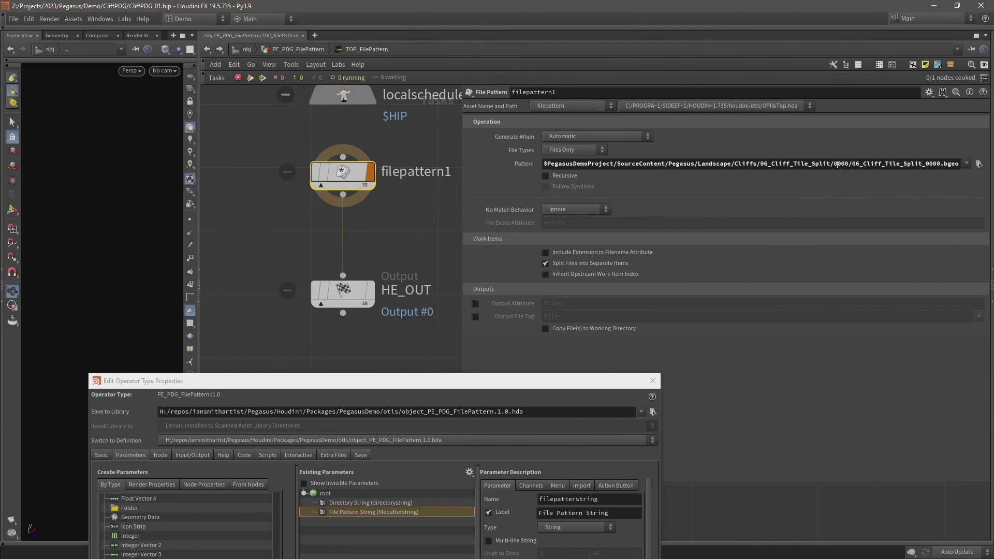
left_click_drag(835, 165, 961, 164)
key("ctrl+c")
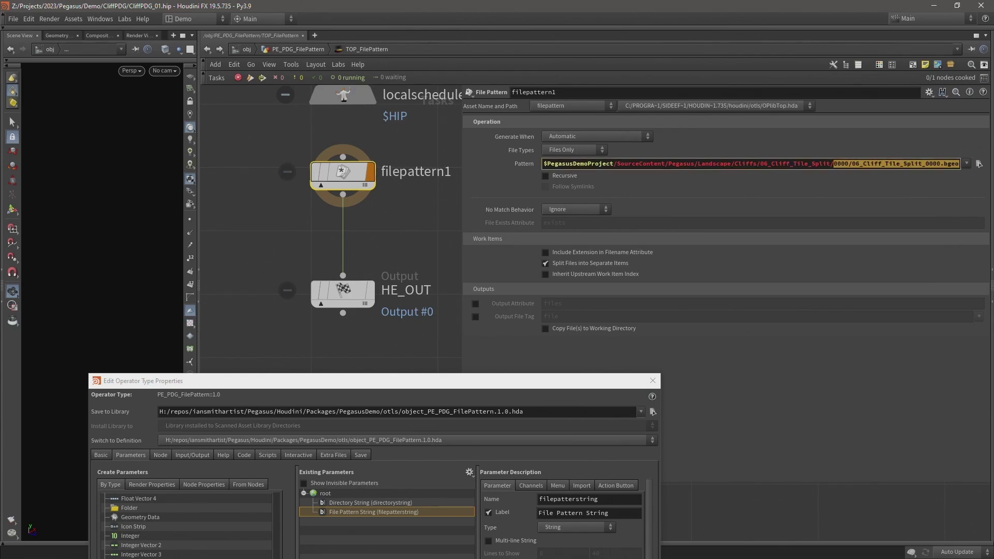
left_click(294, 50)
left_click(244, 49)
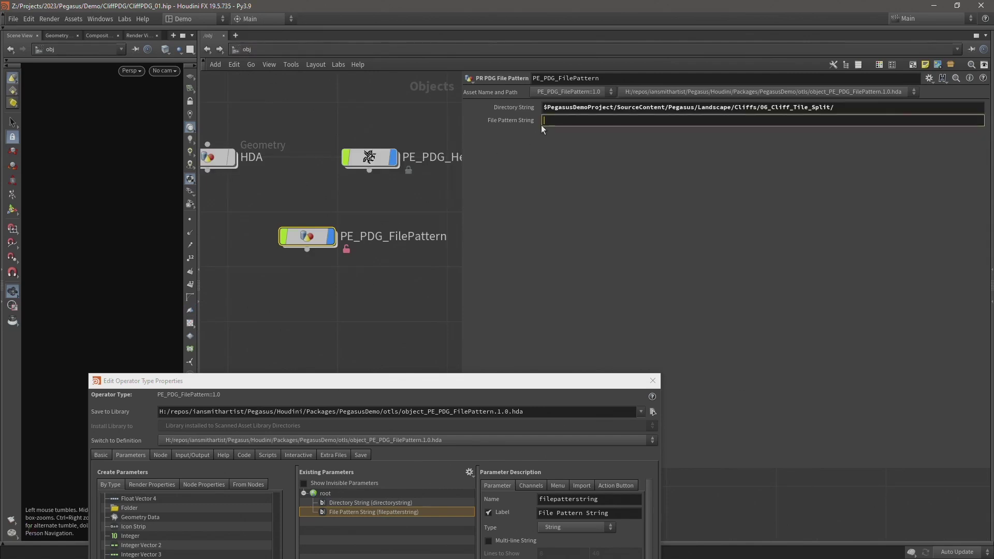
key("ctrl+v")
key("Return")
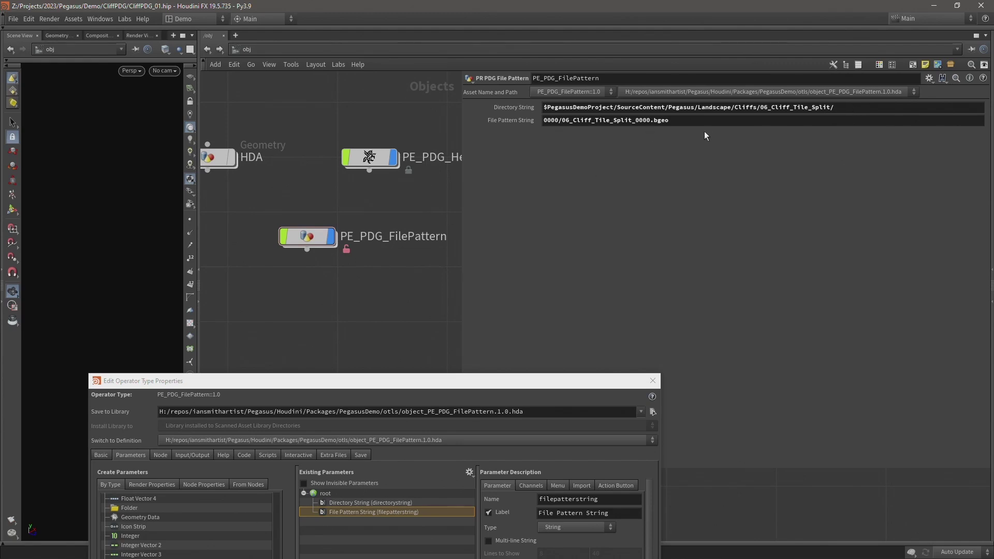
left_click_drag(866, 106, 541, 107)
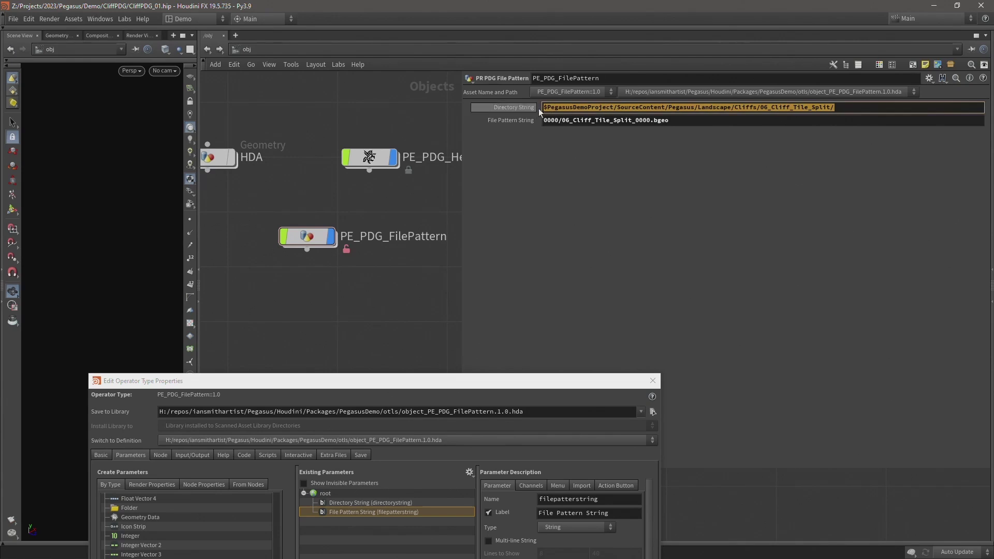
left_click(524, 149)
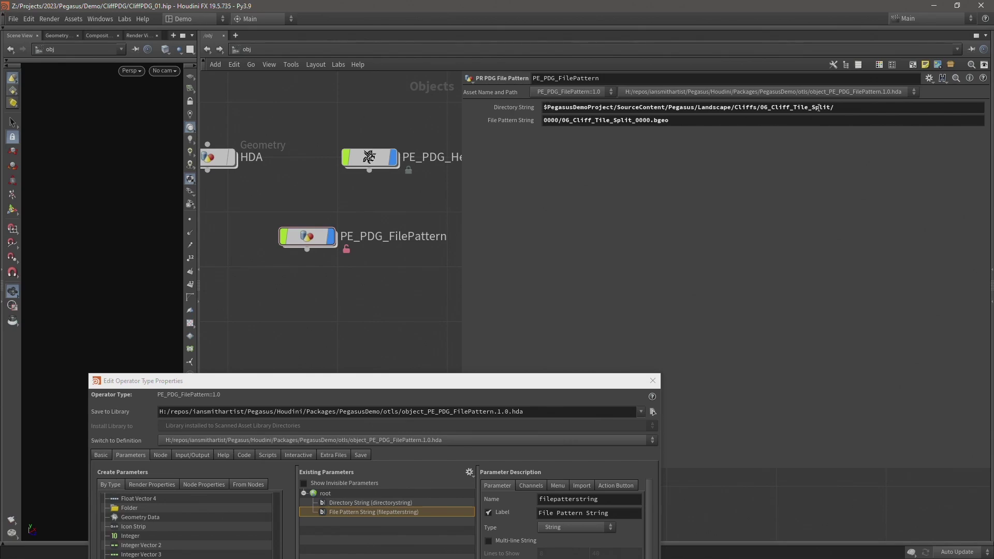
left_click_drag(840, 107, 523, 102)
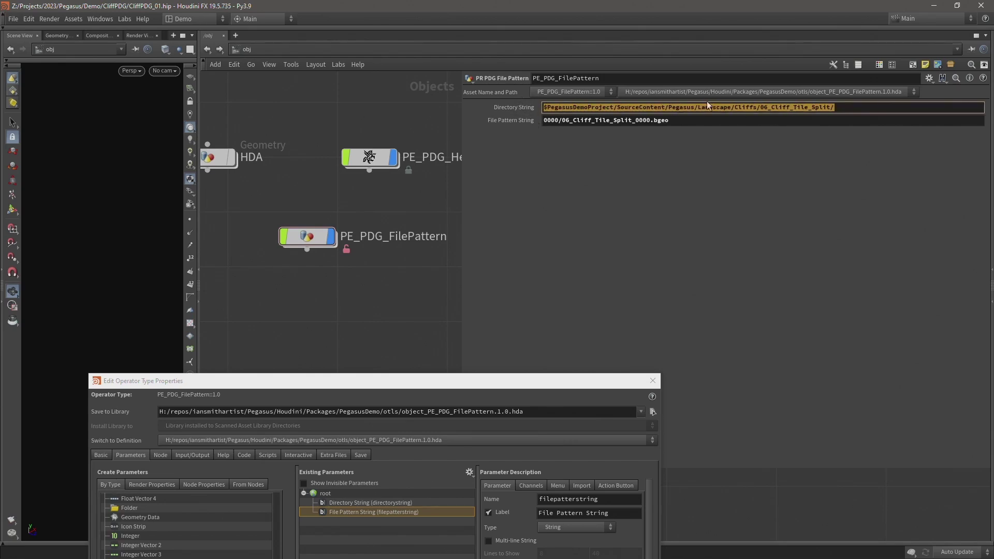
left_click_drag(690, 122, 541, 122)
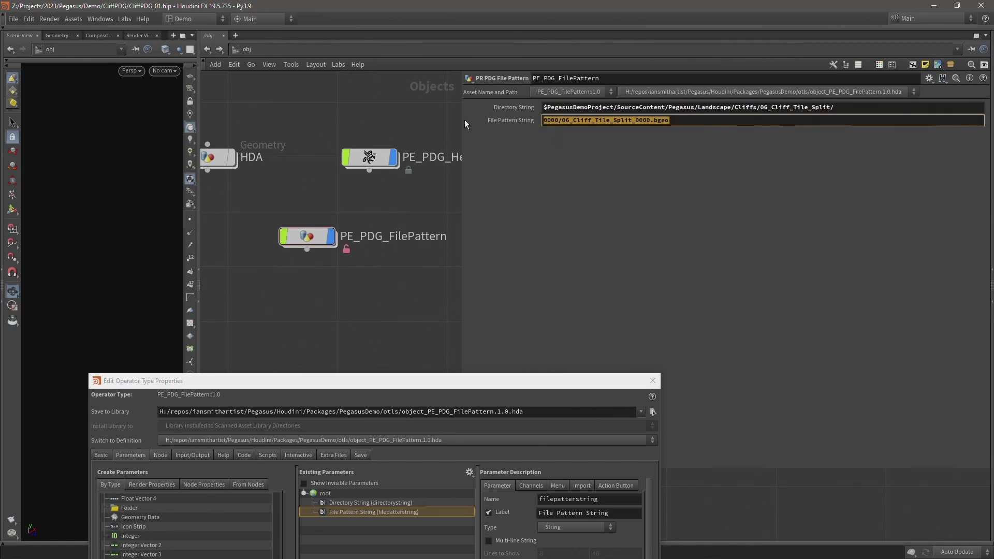
Replace the file name in File Pattern String with a wildcard so the value reads 0000/*.bgeo
left_click_drag(462, 120, 573, 118)
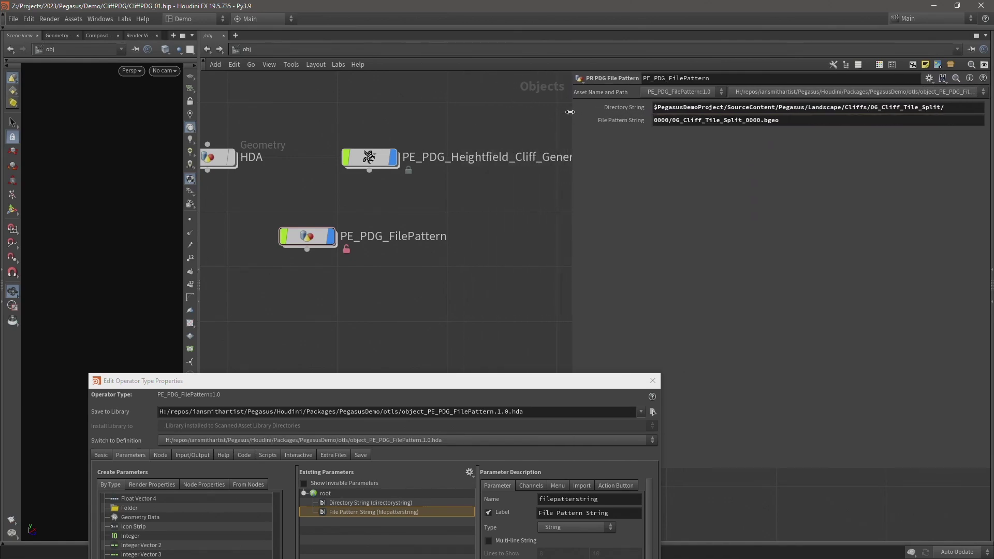
left_click(672, 122)
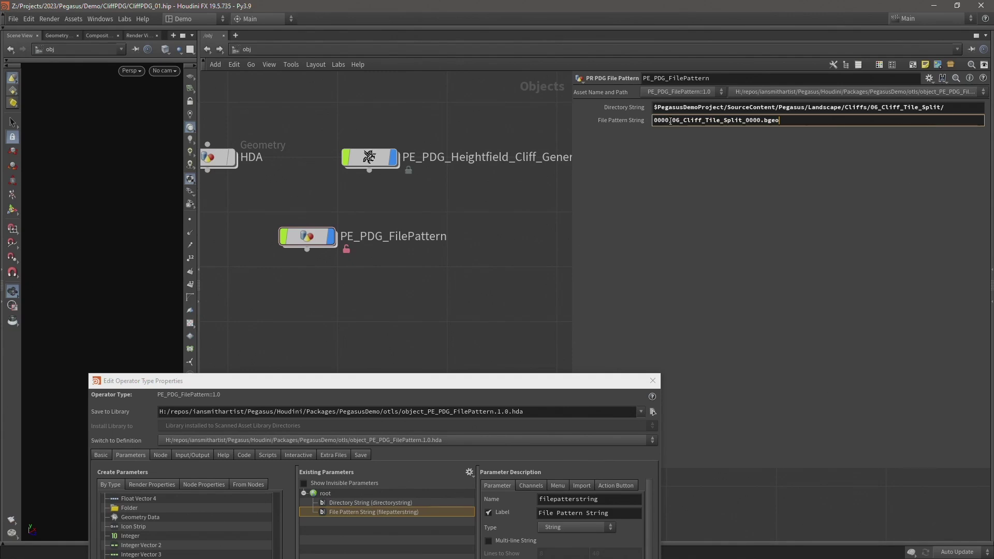
left_click_drag(672, 121, 764, 93)
type("*.")
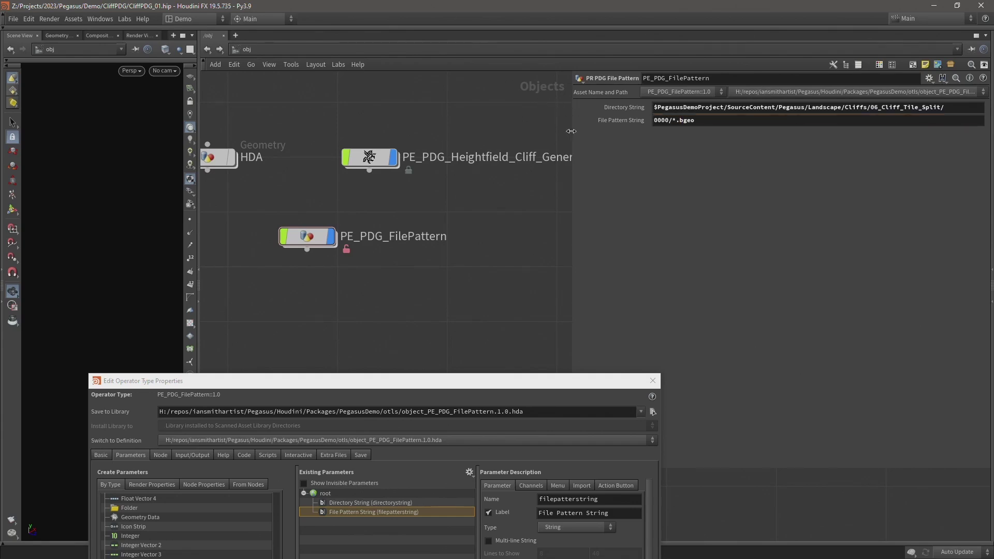
Copy the defaults for Directory String and File Pattern String from the node's current values and apply the asset changes
left_click_drag(574, 131, 681, 113)
left_click_drag(441, 382, 398, 86)
right_click(347, 205)
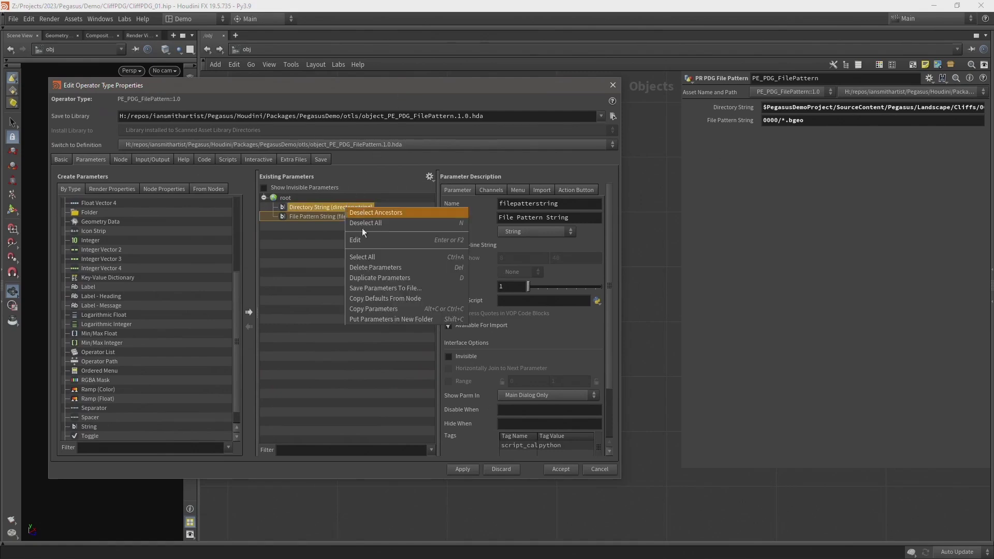
left_click(370, 298)
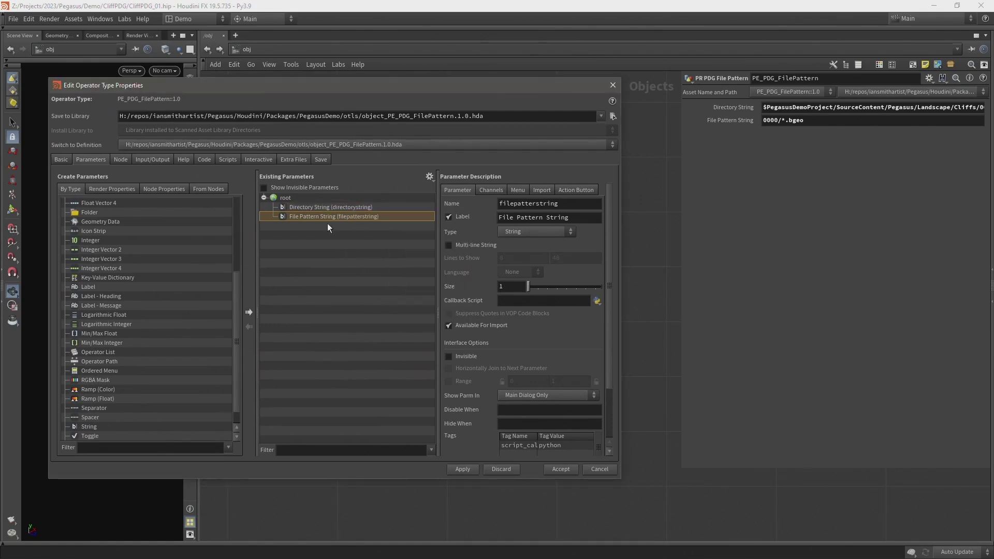
right_click(321, 206)
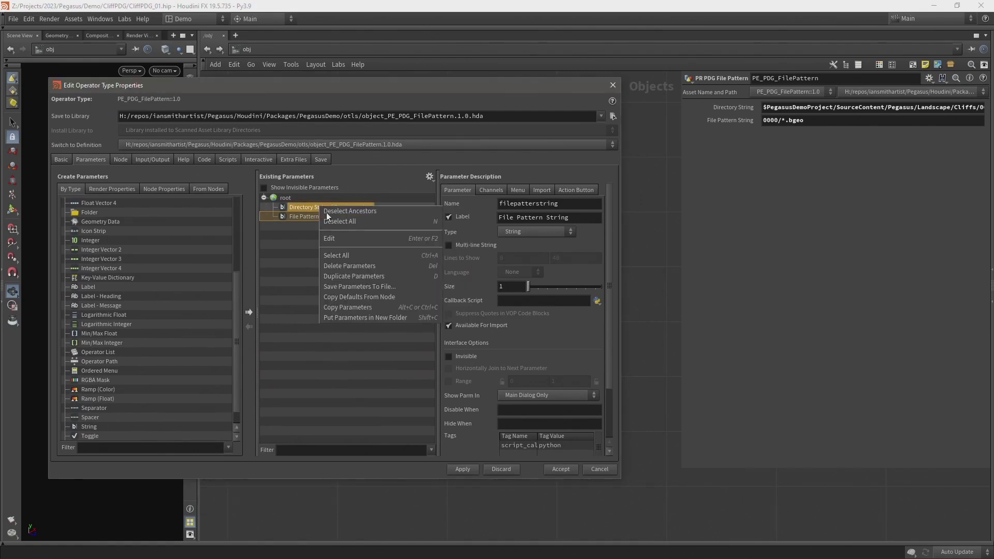
left_click(360, 296)
left_click(464, 469)
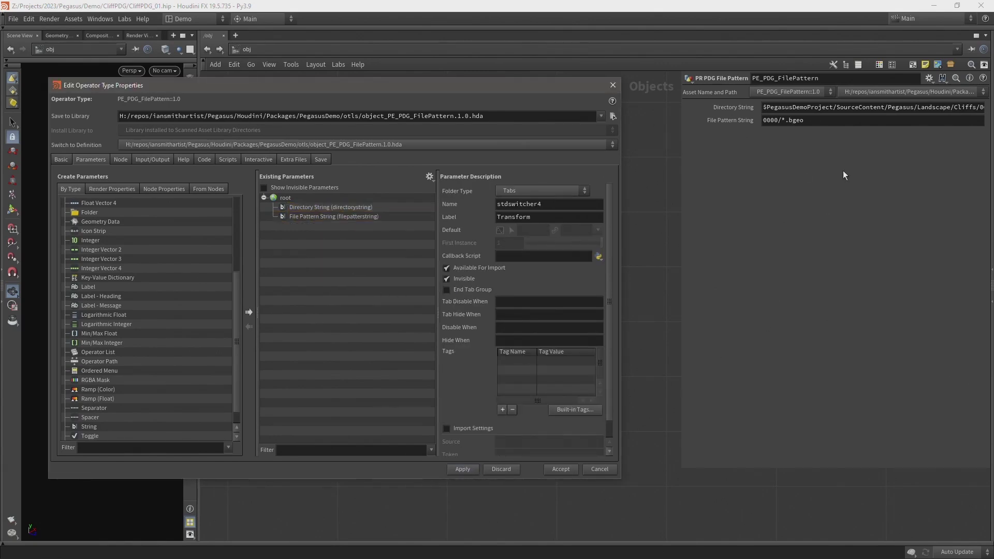
Copy the Directory String parameter of PE_PDG_FilePattern and enter the TOP_FilePattern network inside it
left_click_drag(515, 82, 539, 316)
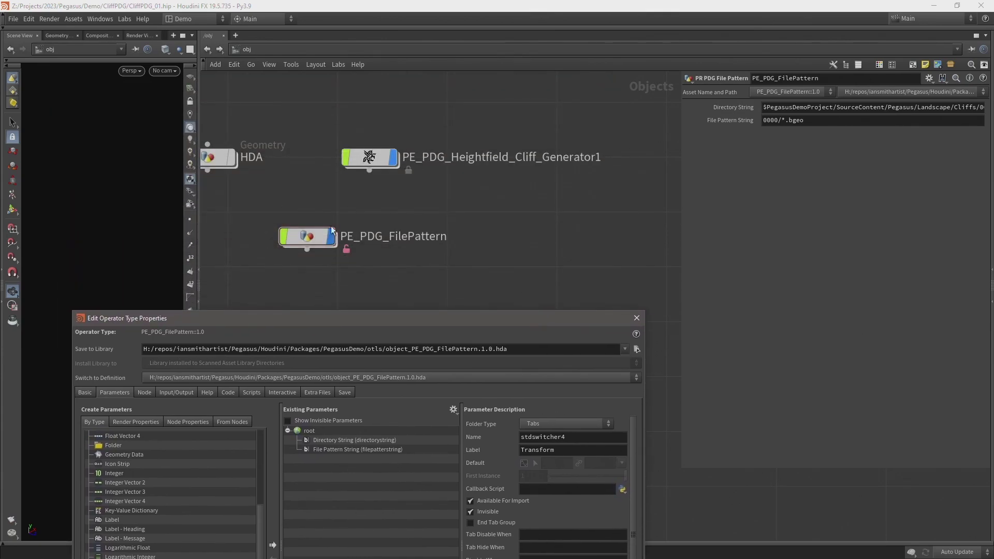
right_click(735, 107)
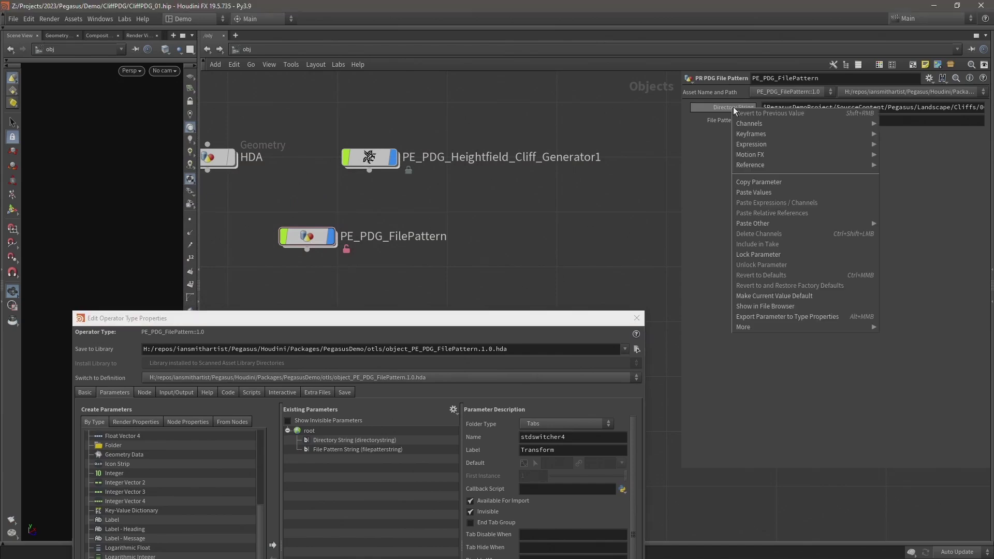
left_click(752, 182)
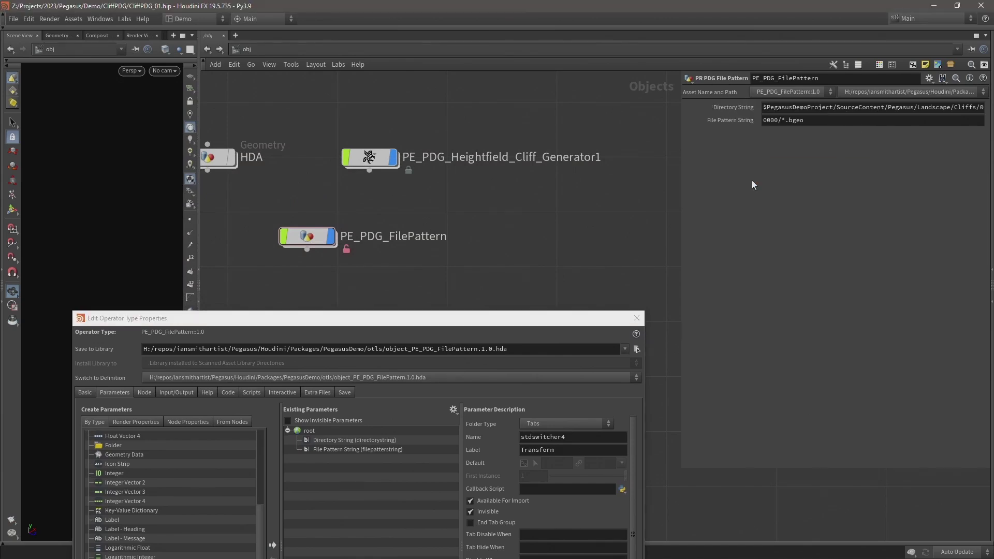
double_click(319, 237)
double_click(298, 219)
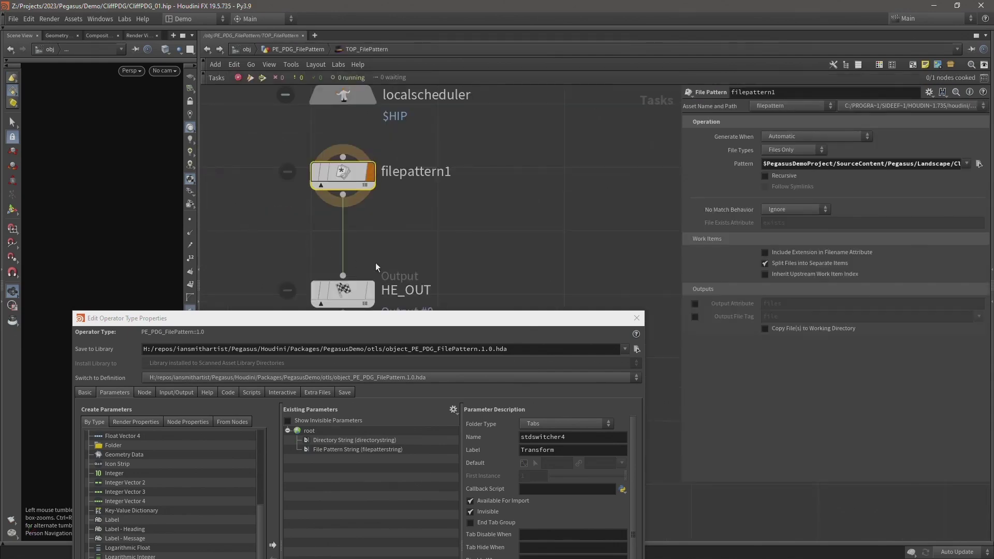
Replace filepattern1's Pattern value with a relative reference to the copied parameter, `chs("../../directorystring")`
middle_click_drag(432, 244, 476, 252)
left_click_drag(477, 240, 360, 171)
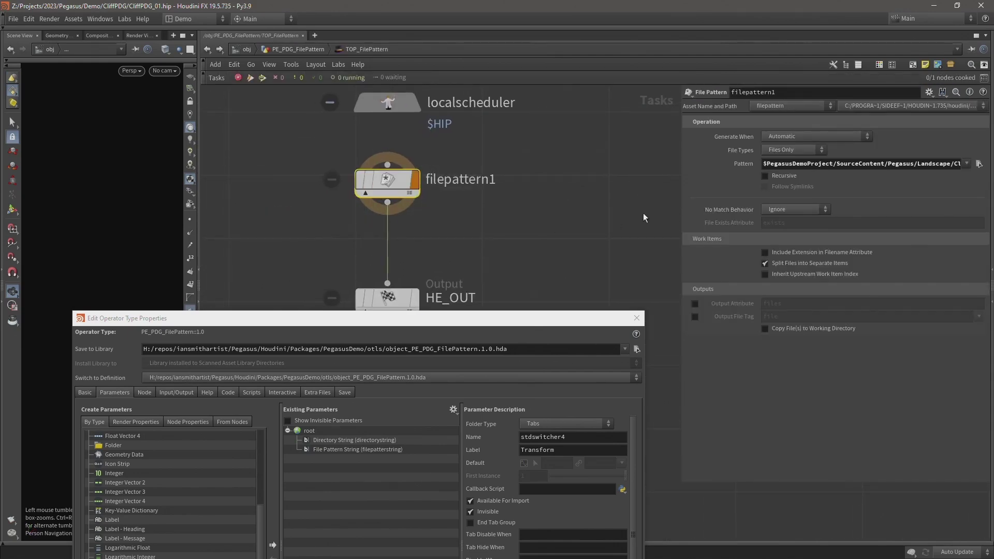
left_click_drag(681, 189, 440, 178)
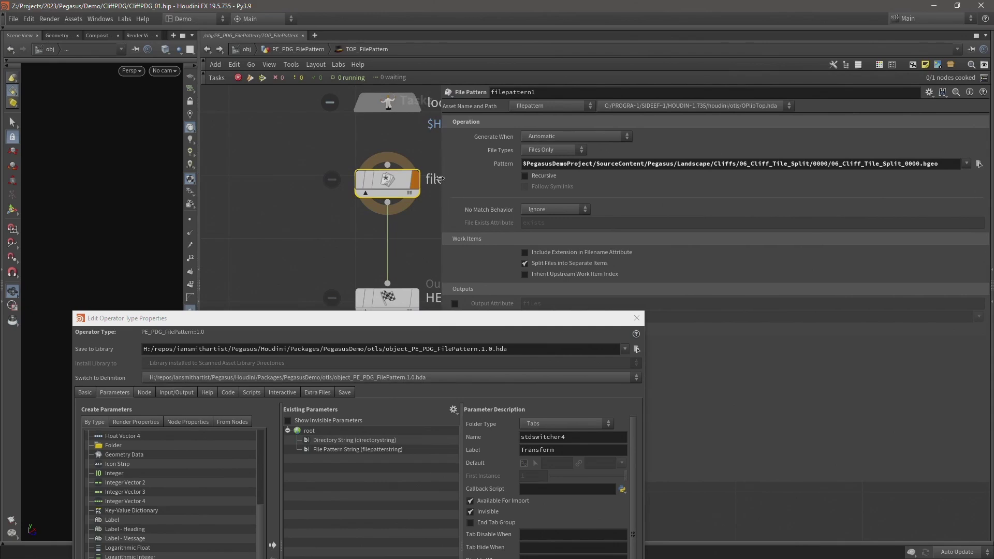
left_click_drag(945, 164, 453, 166)
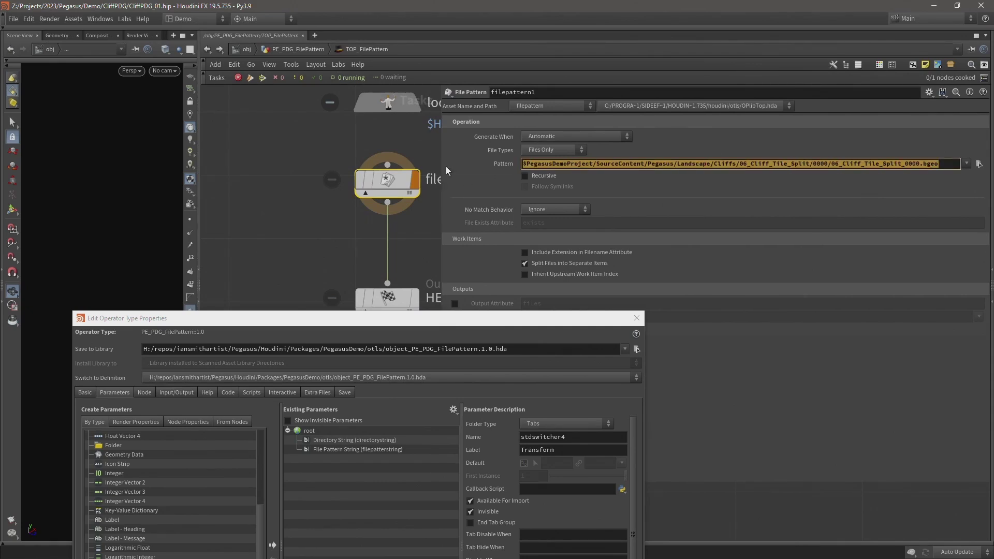
key("BackSpace")
right_click(542, 164)
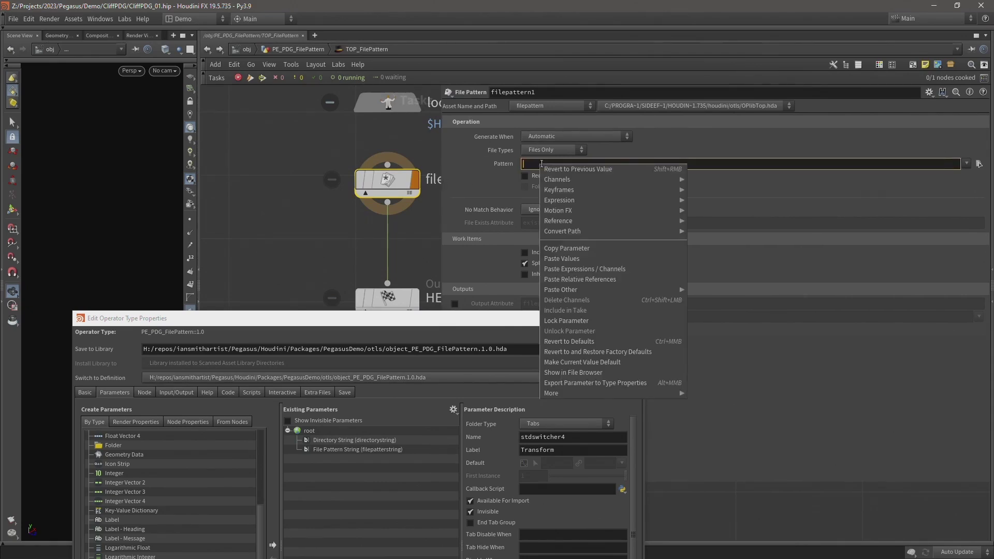
left_click(568, 281)
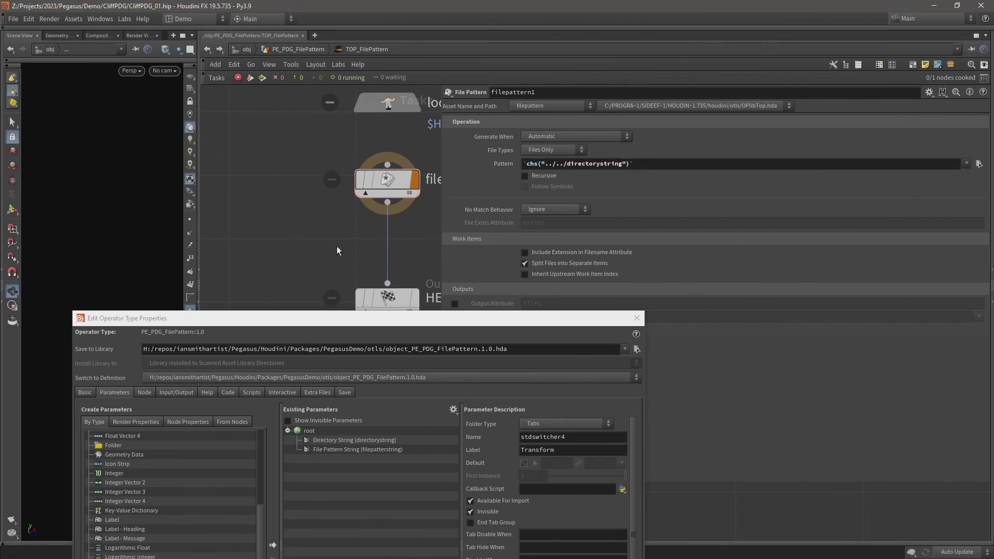
Copy the File Pattern String parameter of PE_PDG_FilePattern at object level and return to the TOP_FilePattern network
left_click(303, 50)
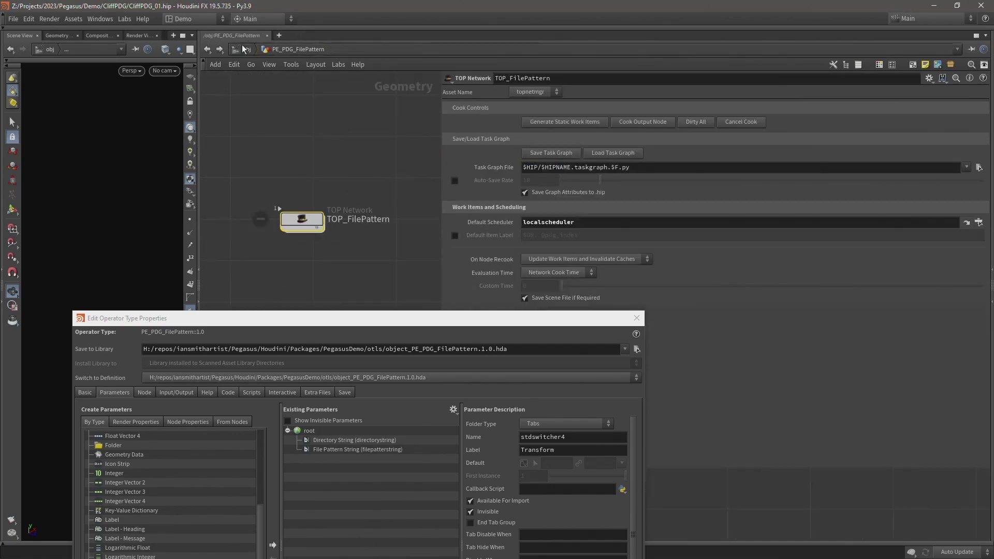
left_click(242, 48)
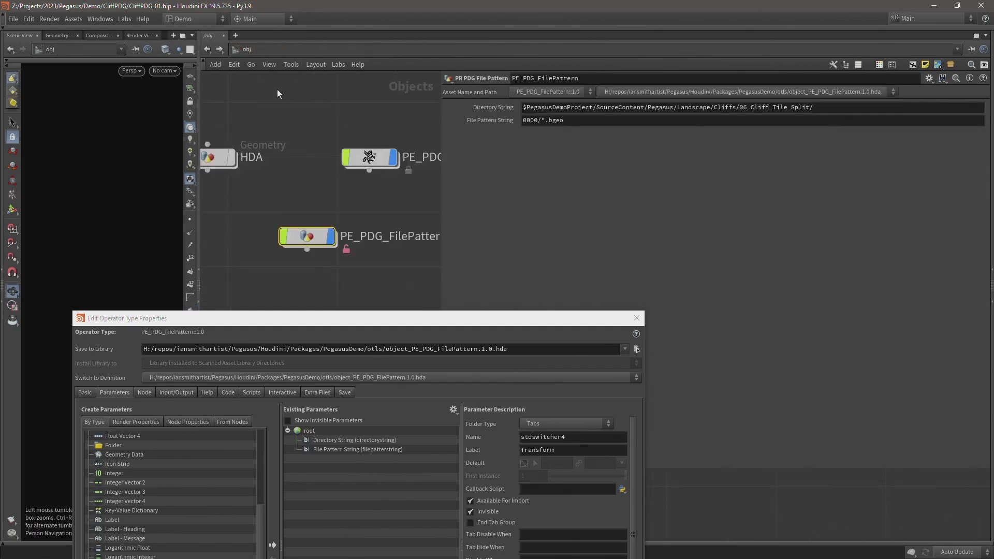
right_click(490, 121)
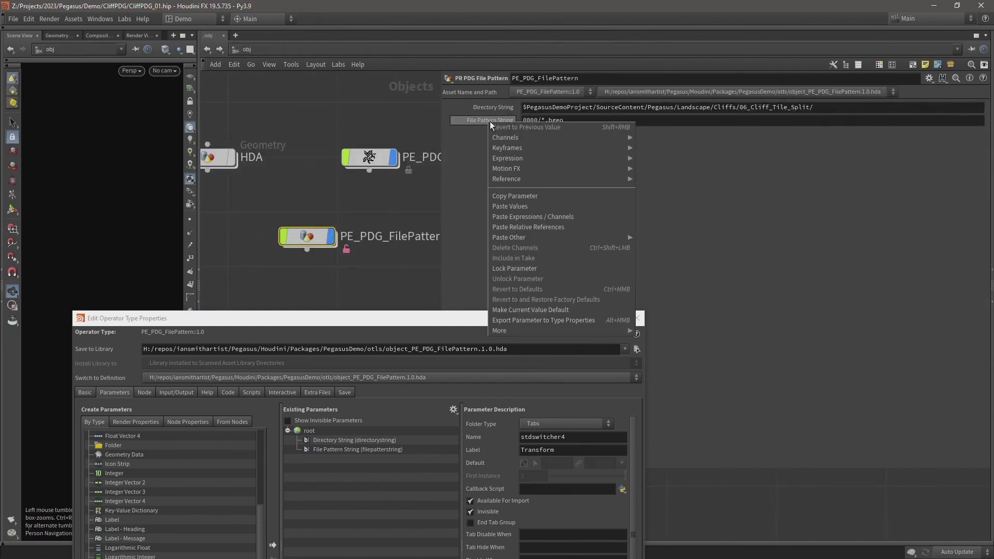
left_click(514, 197)
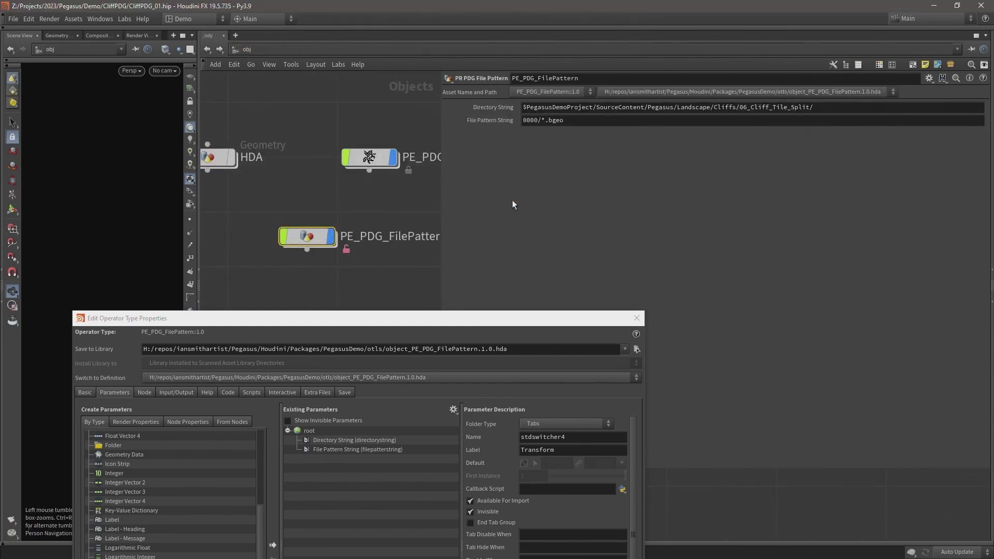
double_click(310, 231)
double_click(310, 219)
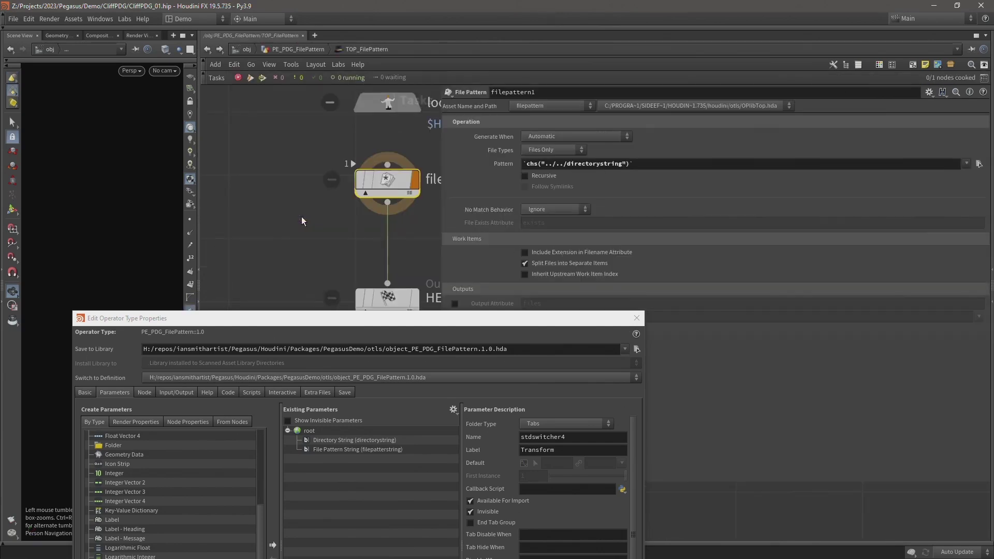
Append a relative reference to the copied File Pattern String in filepattern1's Pattern, giving `chs("../../directorystring")+chs("../../filepatterstring")`
left_click(639, 162)
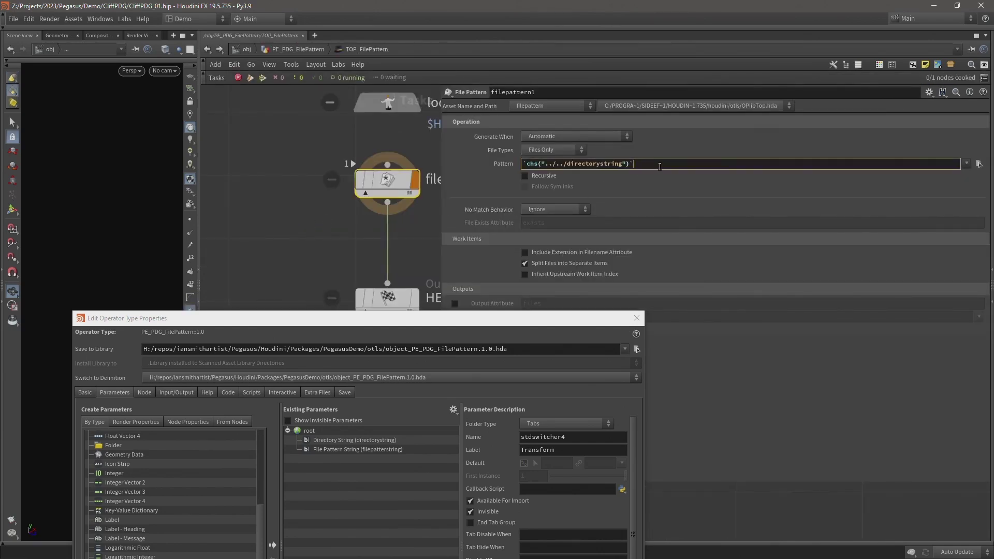
right_click(656, 169)
left_click(684, 278)
key("BackSpace")
key("BackSpace")
type("+")
key("Return")
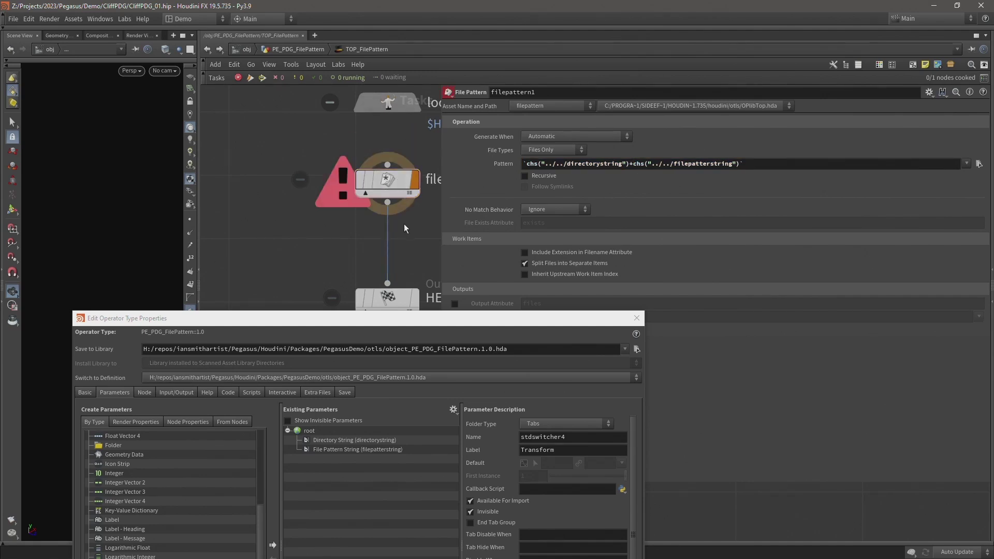
Generate the filepattern1 node and select individual work items to check the files it finds
middle_click_drag(405, 222, 334, 223)
right_click(314, 178)
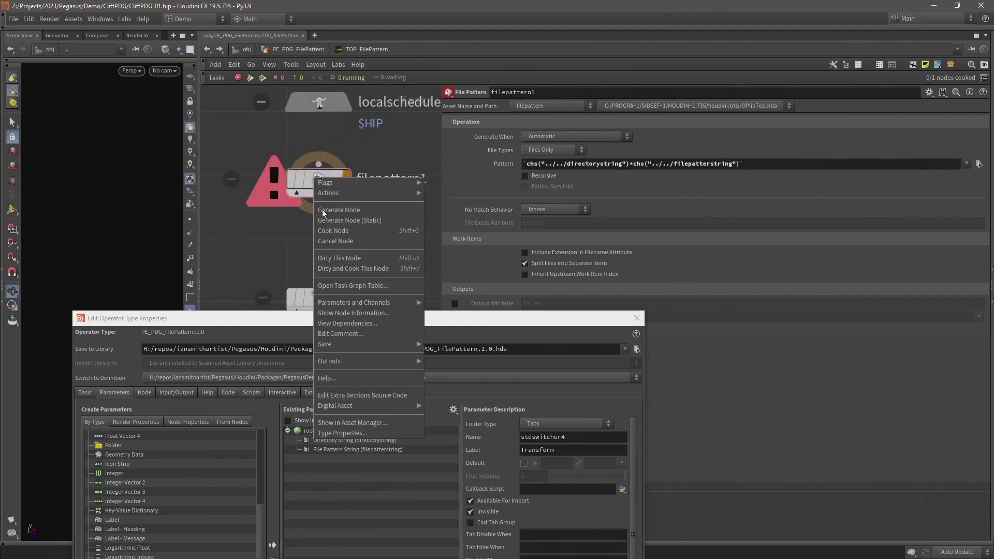
left_click(333, 210)
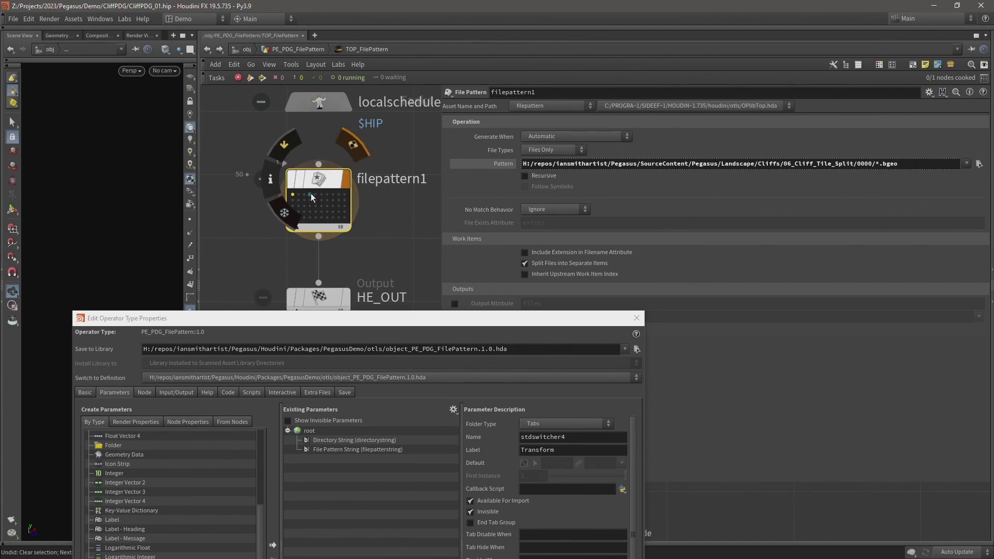
left_click(327, 195)
left_click(345, 218)
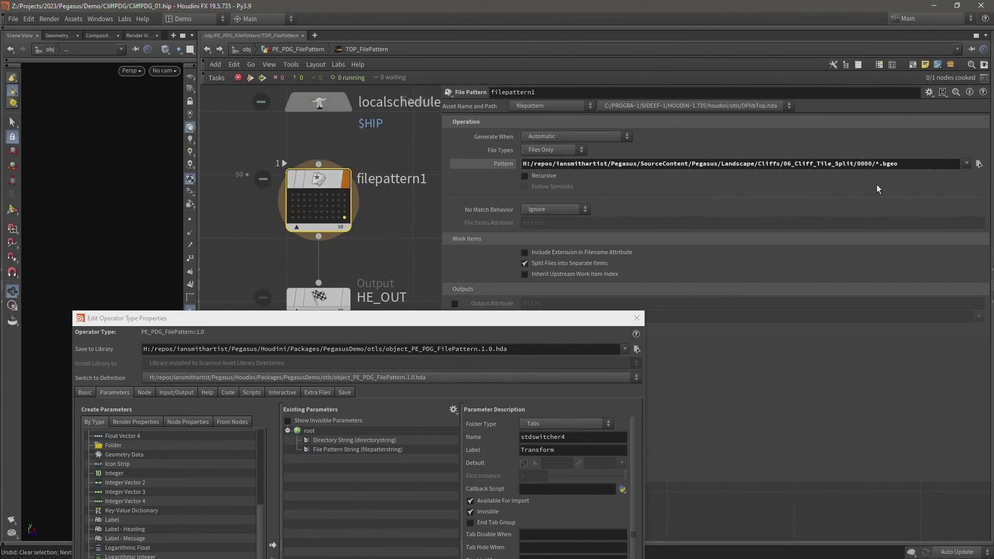
Return to object level and check the numbered subfolders of 06_Cliff_Tile_Split in File Explorer
left_click(279, 50)
left_click(237, 49)
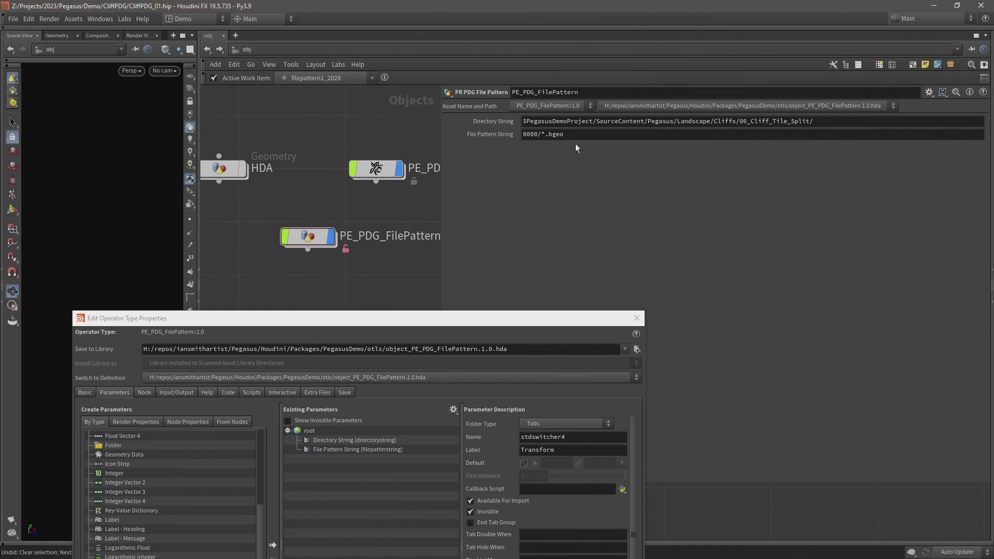
key("alt+Tab")
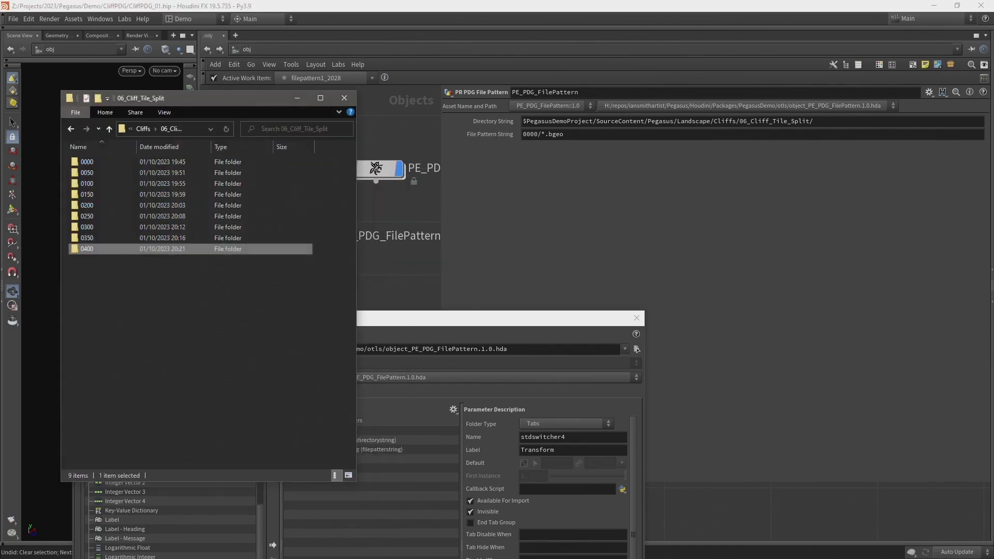
left_click(83, 285)
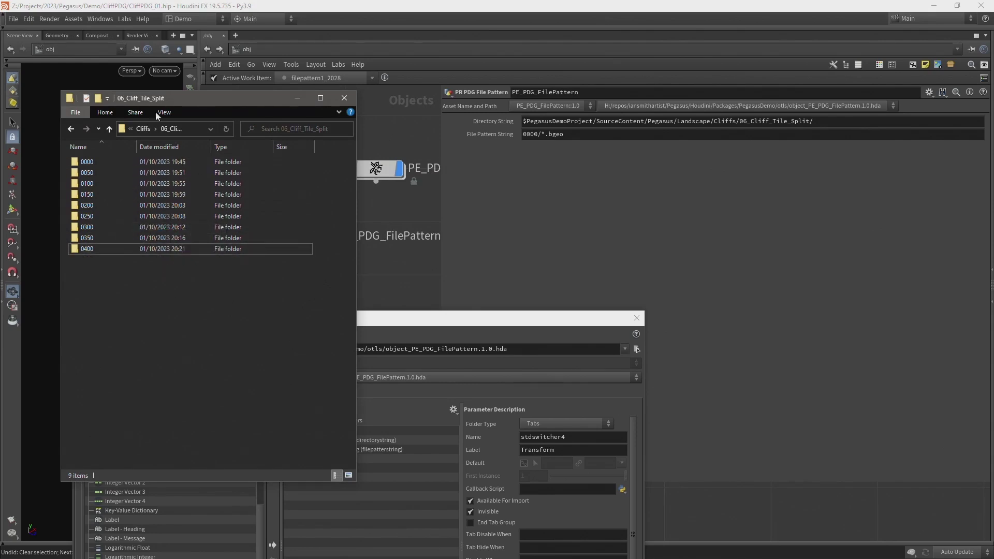
left_click(296, 99)
Save the PE_PDG_FilePattern node type and set its icon to the image file under $pegasusdemo, accepting the type properties
right_click(312, 238)
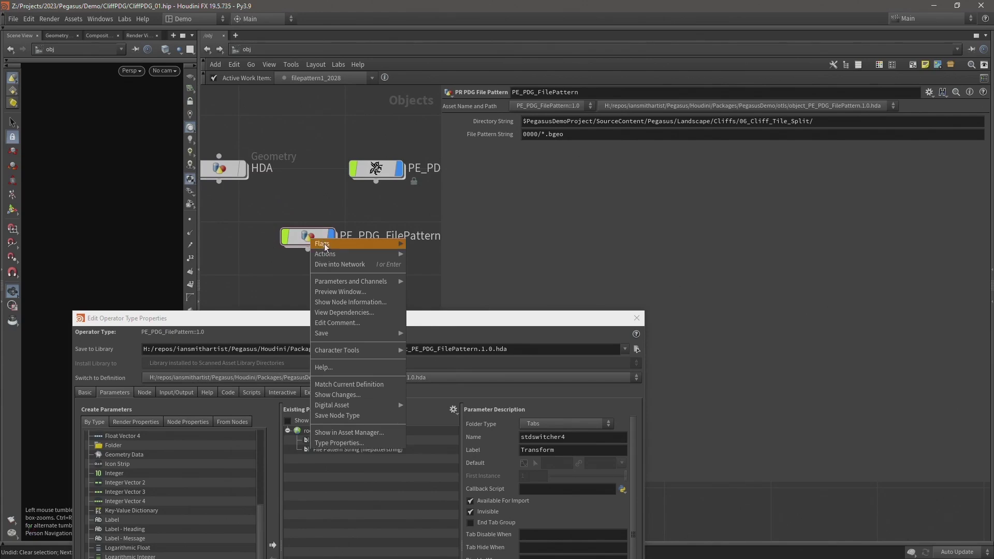
left_click(334, 417)
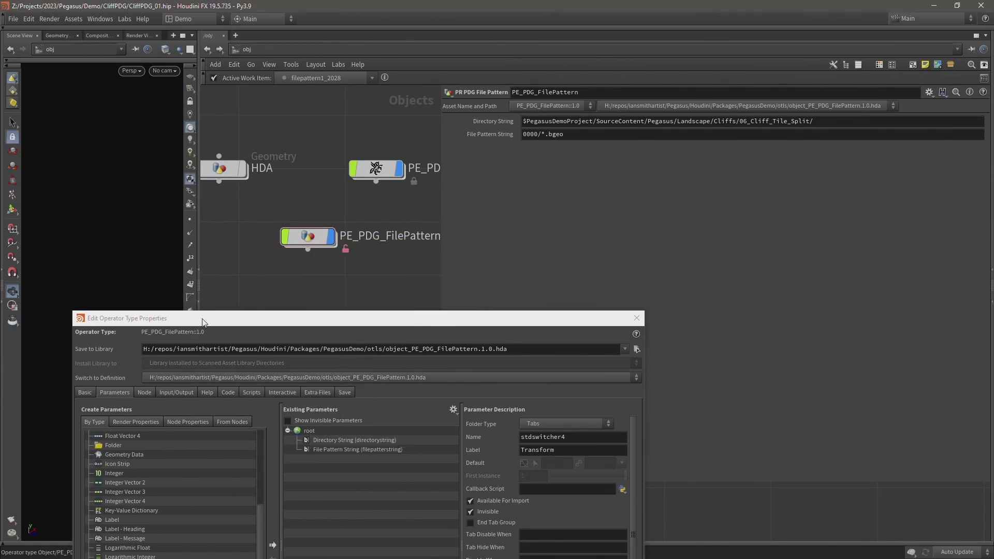
left_click_drag(267, 314, 718, 130)
left_click(428, 205)
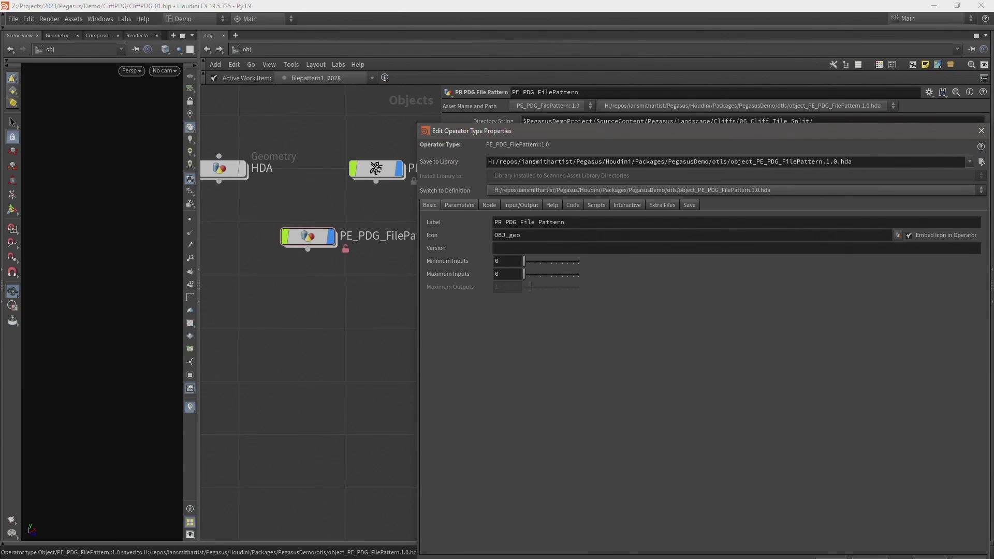
left_click_drag(592, 132, 483, 95)
left_click(788, 198)
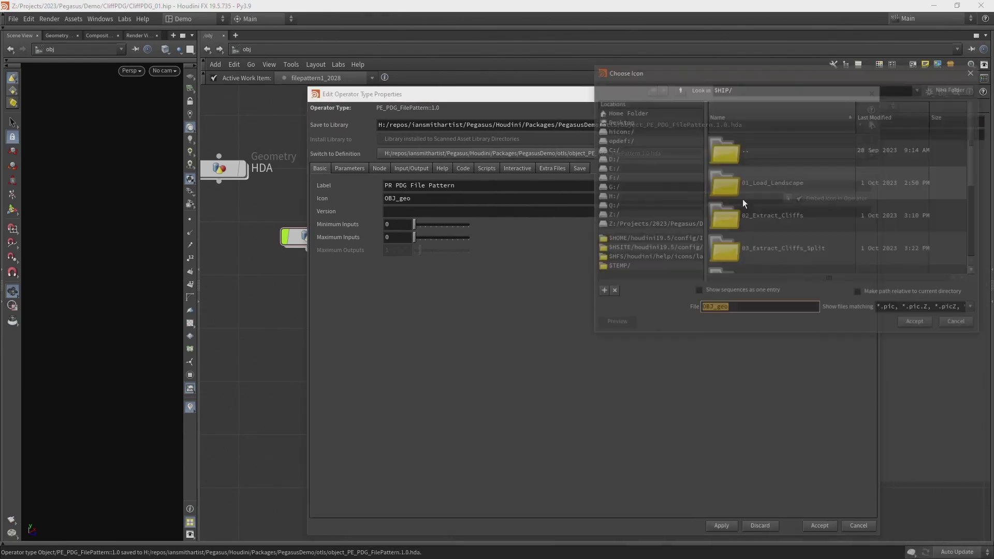
type("$pegasusdemo")
key("Return")
double_click(755, 179)
double_click(743, 175)
left_click(826, 524)
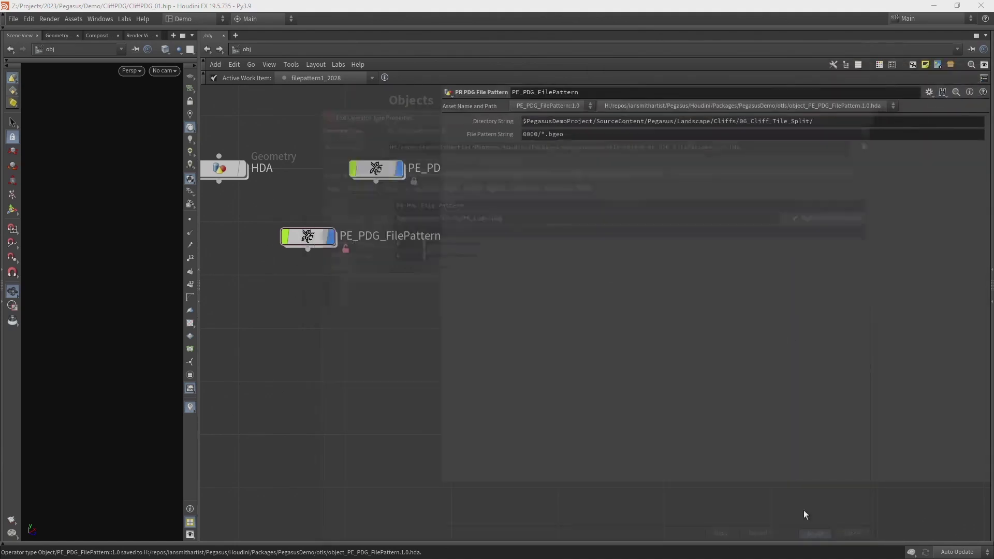
Move the PE_PDG_FilePattern node slightly away from the parameter pane and save its node type with the new icon
left_click_drag(296, 234, 263, 237)
right_click(279, 238)
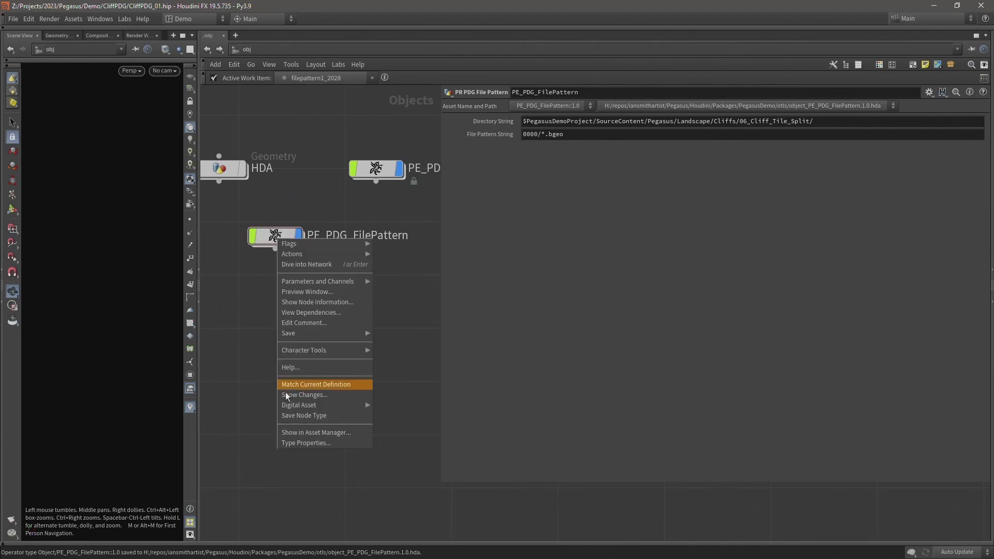
left_click(302, 416)
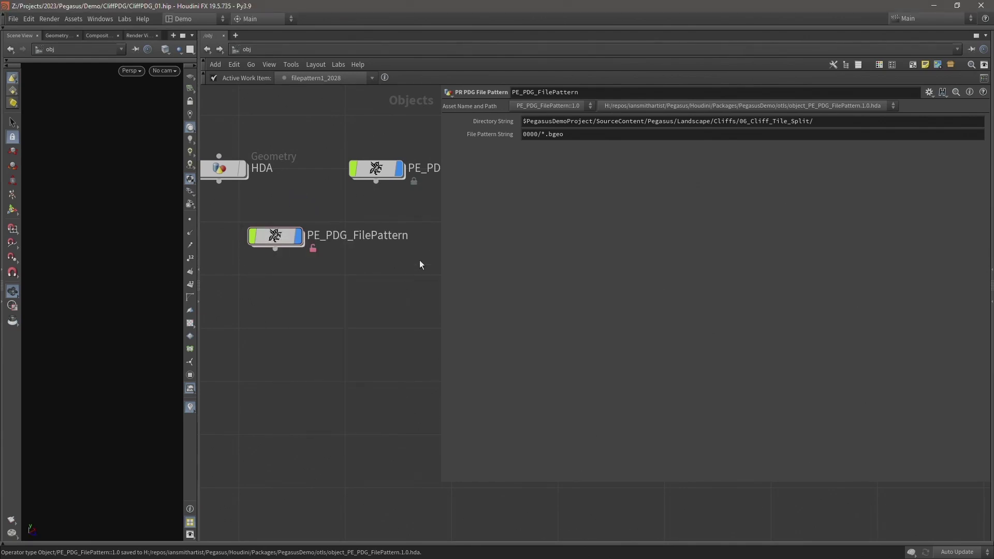